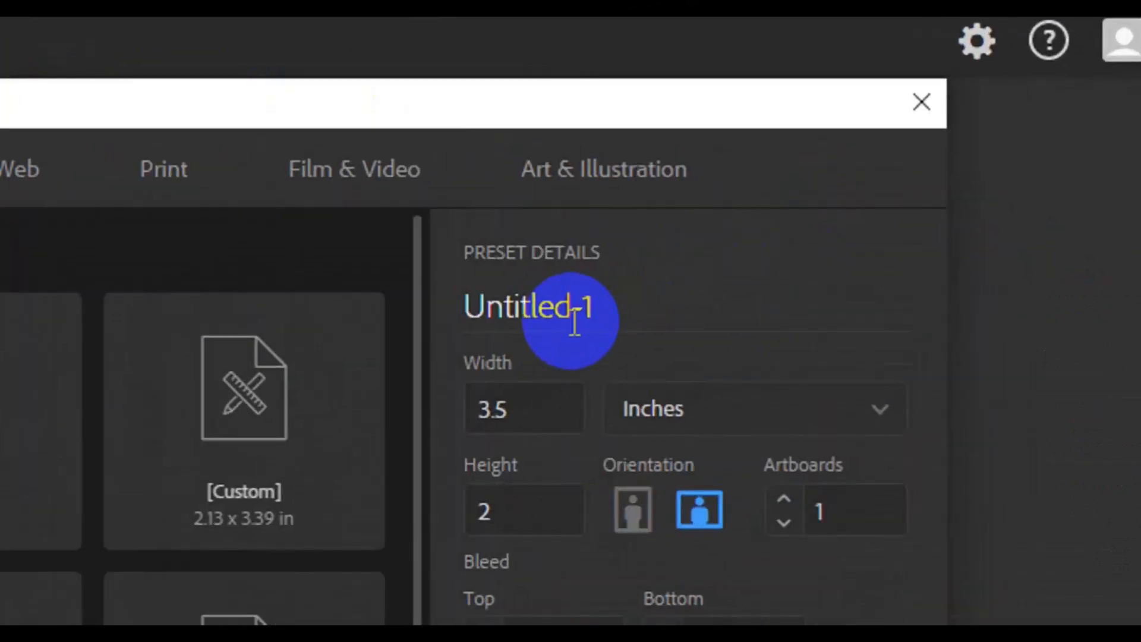
Name the new document "Rollup Banner"
{"action": "left_click", "coordinate": [574, 324]}
{"action": "type", "text": "R"}
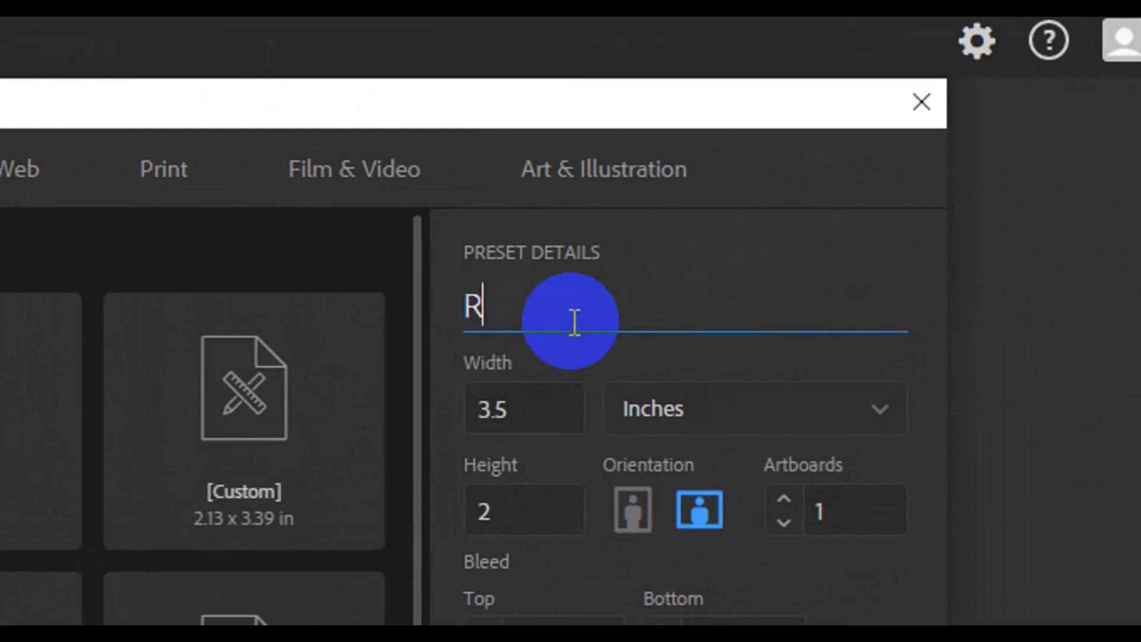
{"action": "type", "text": "ollup Banner"}
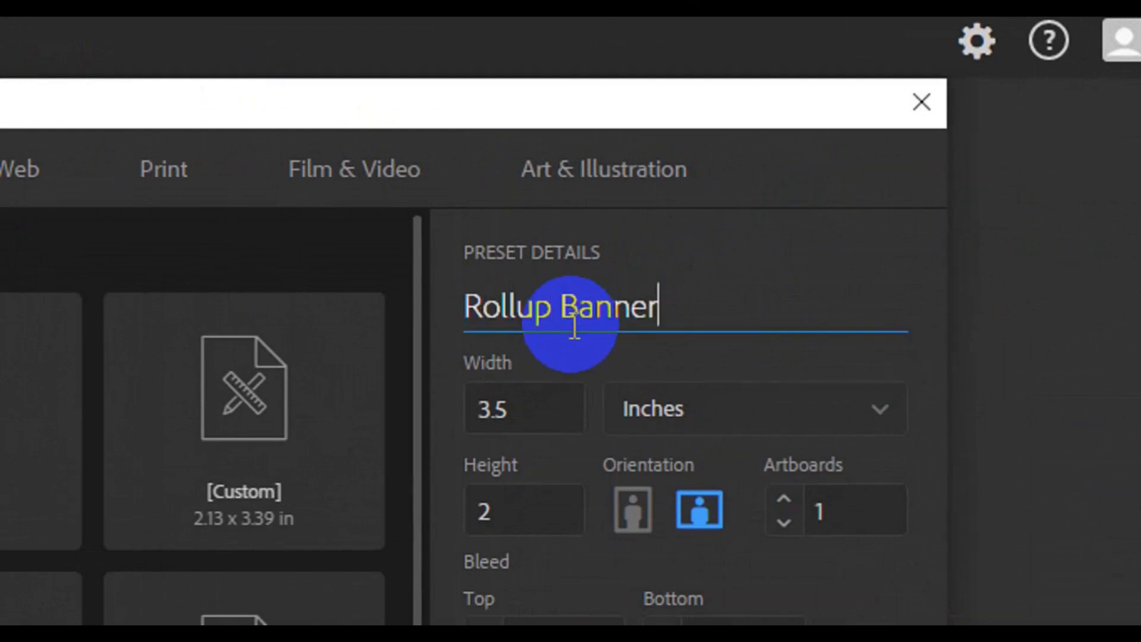
Set the new document's width to 3.937 inches and its height to 7.873 inches
{"action": "left_click", "coordinate": [579, 394]}
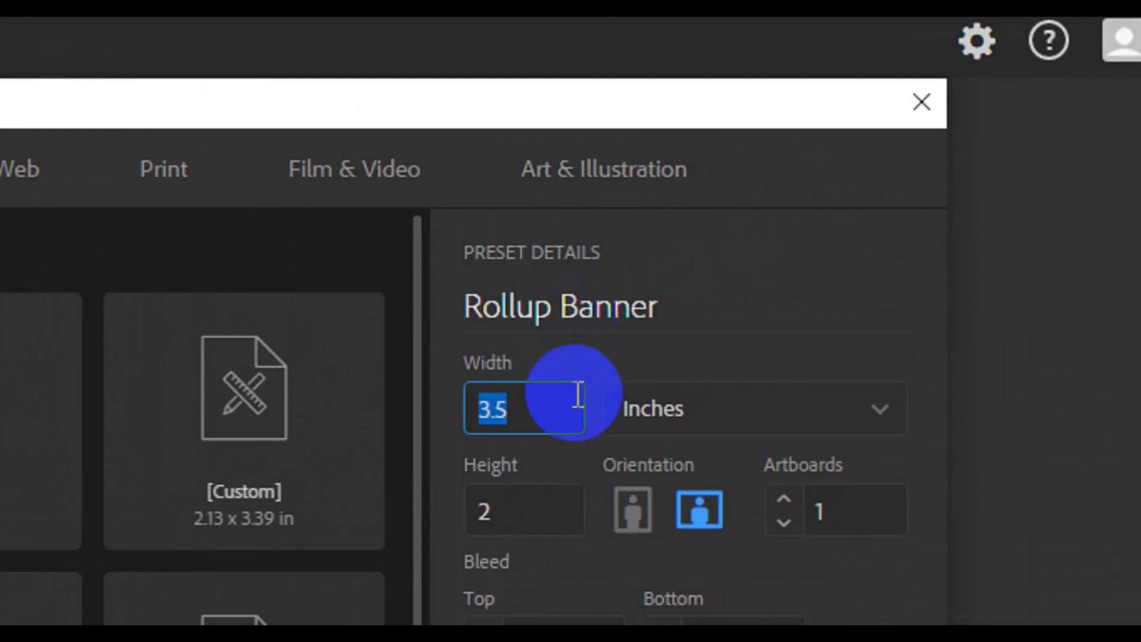
{"action": "type", "text": "3.937"}
{"action": "key", "text": "Tab"}
{"action": "type", "text": "7.8"}
{"action": "type", "text": "7"}
{"action": "key", "text": "BackSpace"}
{"action": "type", "text": "87"}
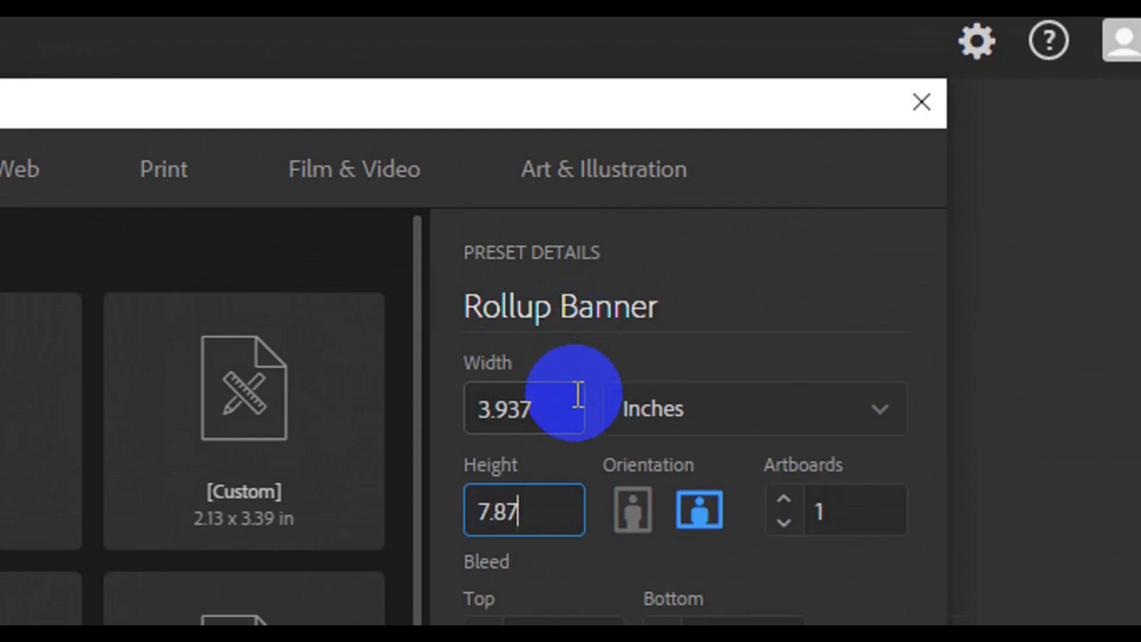
{"action": "type", "text": "3"}
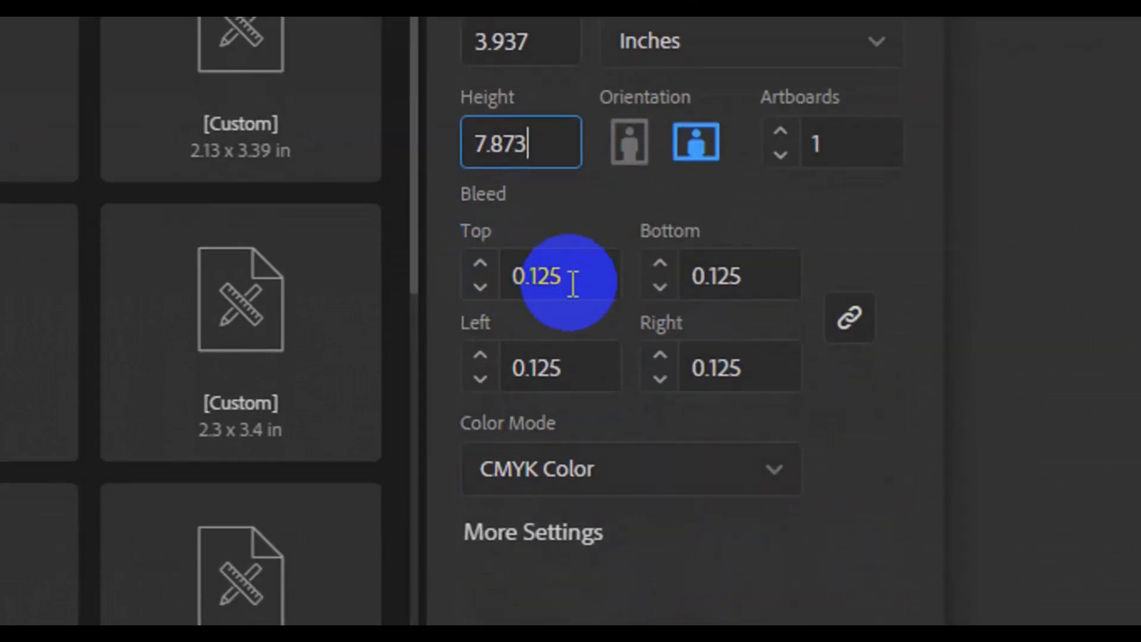
Set the bleed to 0 on all four sides and create the CMYK document
{"action": "left_click", "coordinate": [519, 275]}
{"action": "left_click", "coordinate": [483, 279]}
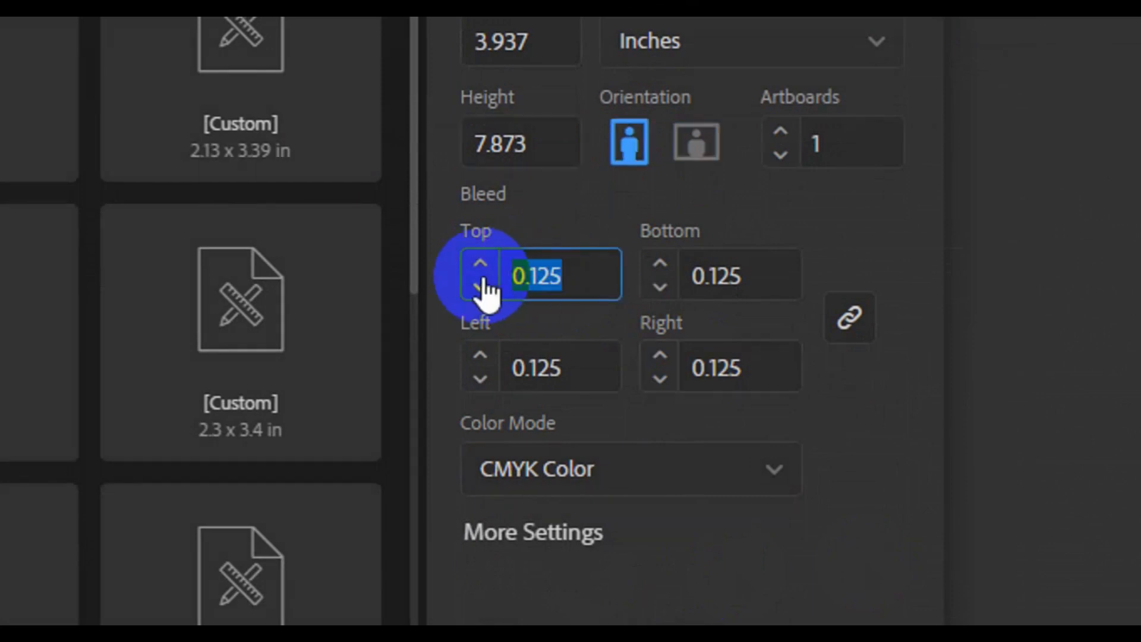
{"action": "left_click", "coordinate": [480, 265]}
{"action": "left_click", "coordinate": [480, 268]}
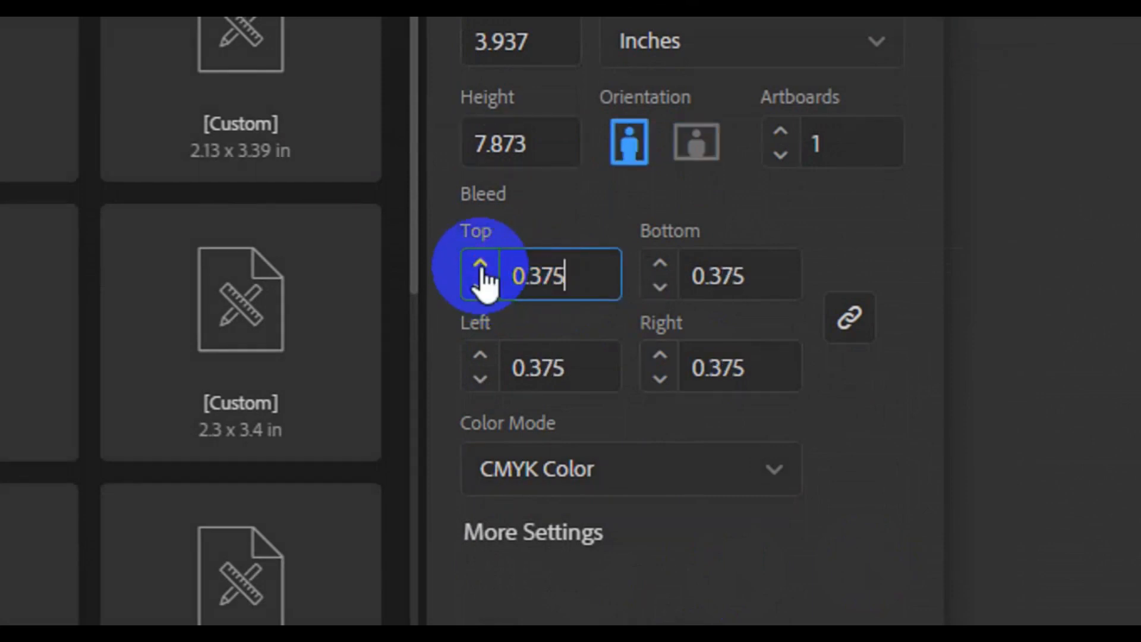
{"action": "left_click", "coordinate": [480, 287]}
{"action": "left_click", "coordinate": [481, 286]}
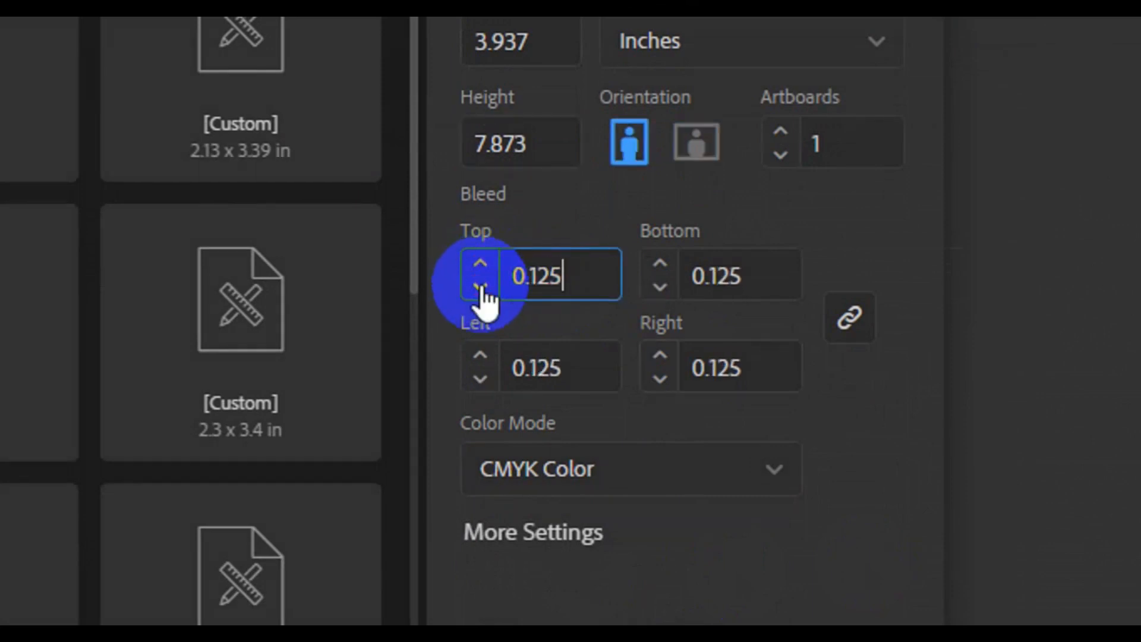
{"action": "left_click", "coordinate": [480, 286]}
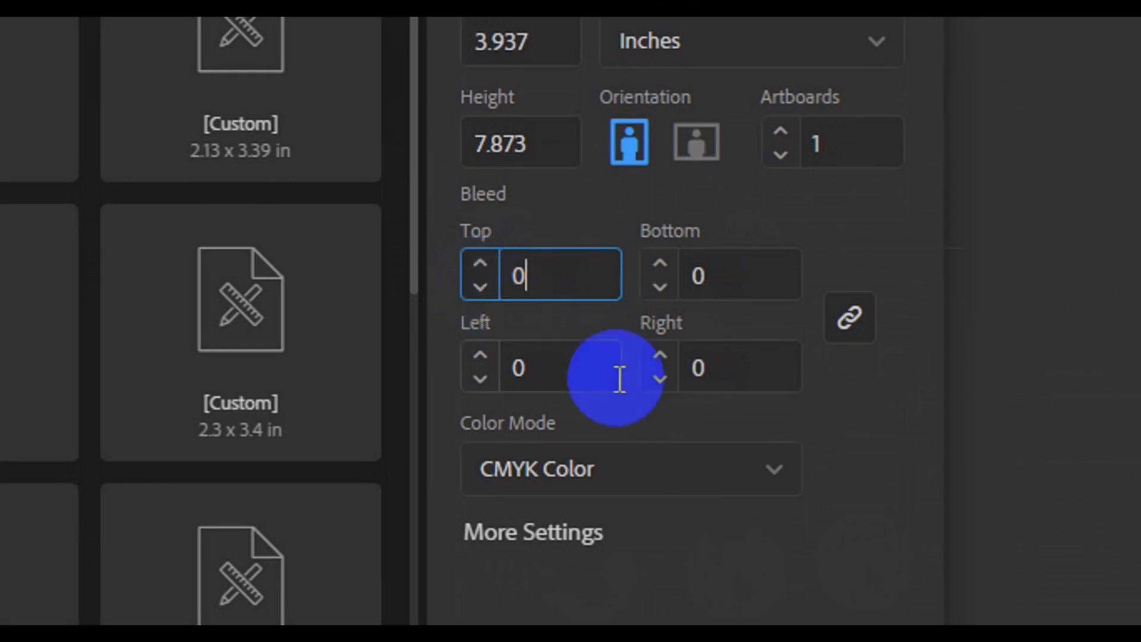
{"action": "scroll", "coordinate": [619, 380], "scroll_direction": "down", "scroll_amount": 3}
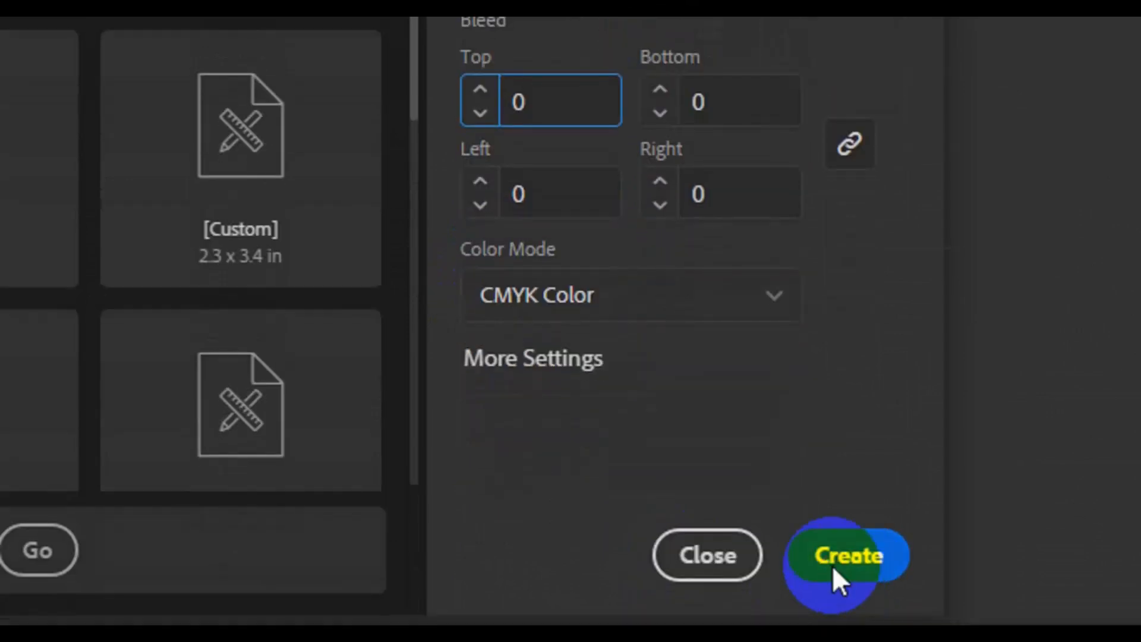
{"action": "left_click", "coordinate": [832, 565]}
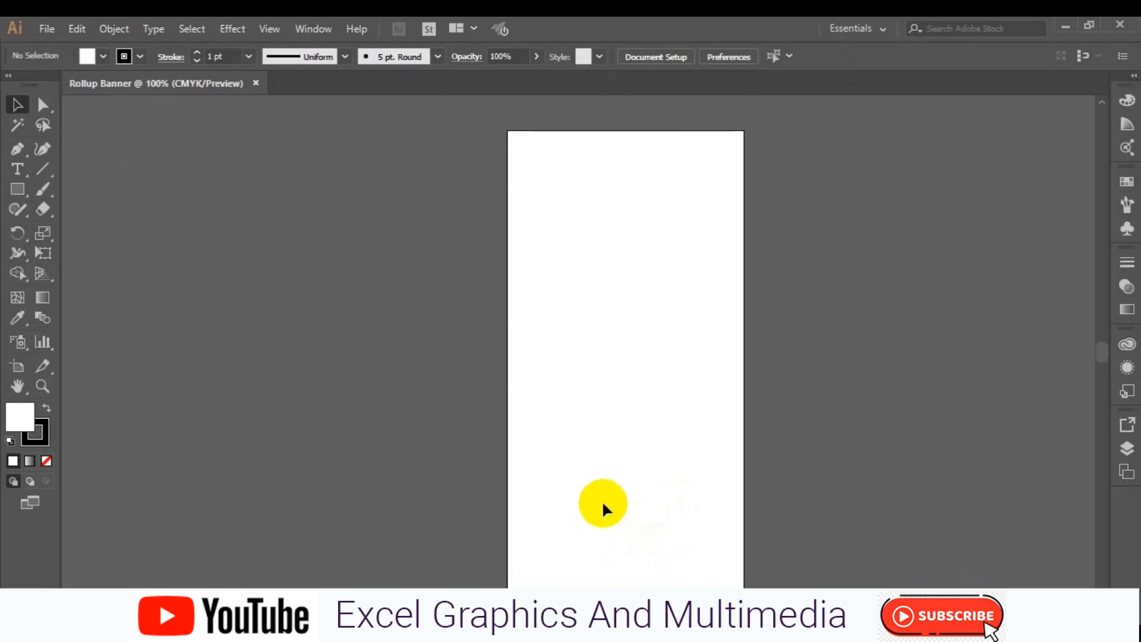
Draw a horizontal line with no fill across the full artboard width, slightly above its middle, using the Pen tool
{"action": "key", "text": "ctrl+minus"}
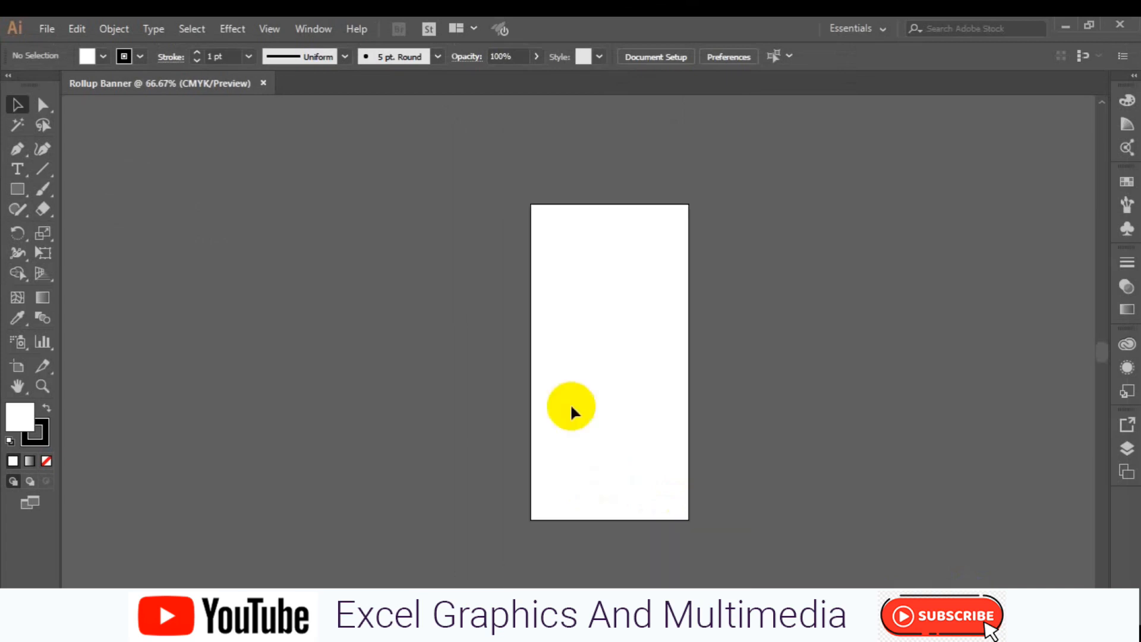
{"action": "key", "text": "space"}
{"action": "left_click_drag", "start_coordinate": [606, 420], "coordinate": [527, 410]}
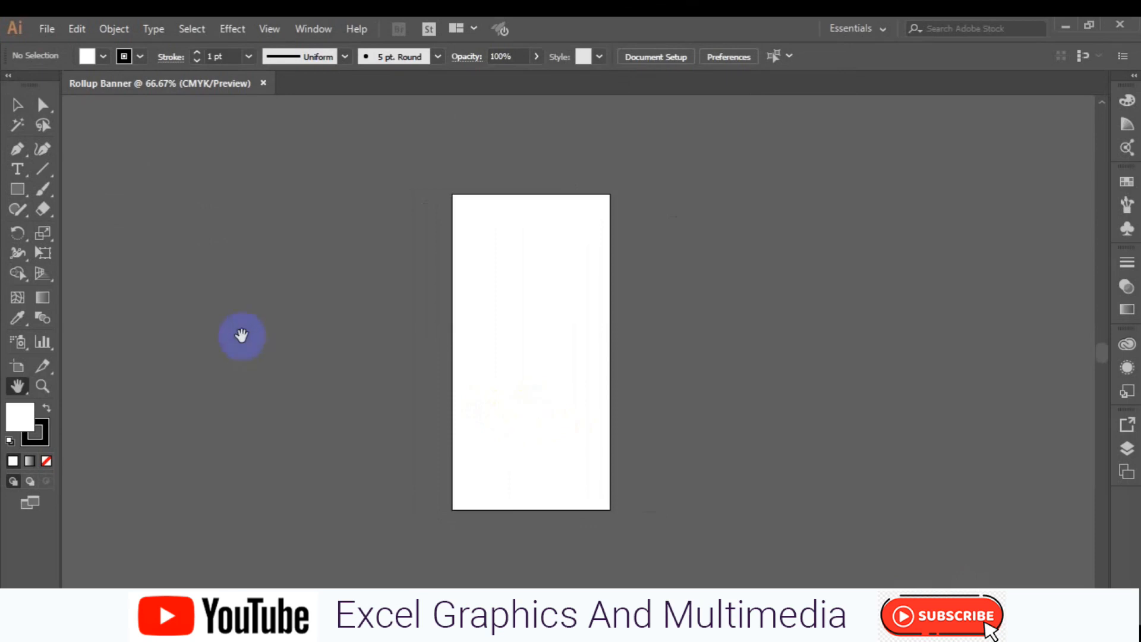
{"action": "left_click", "coordinate": [19, 191]}
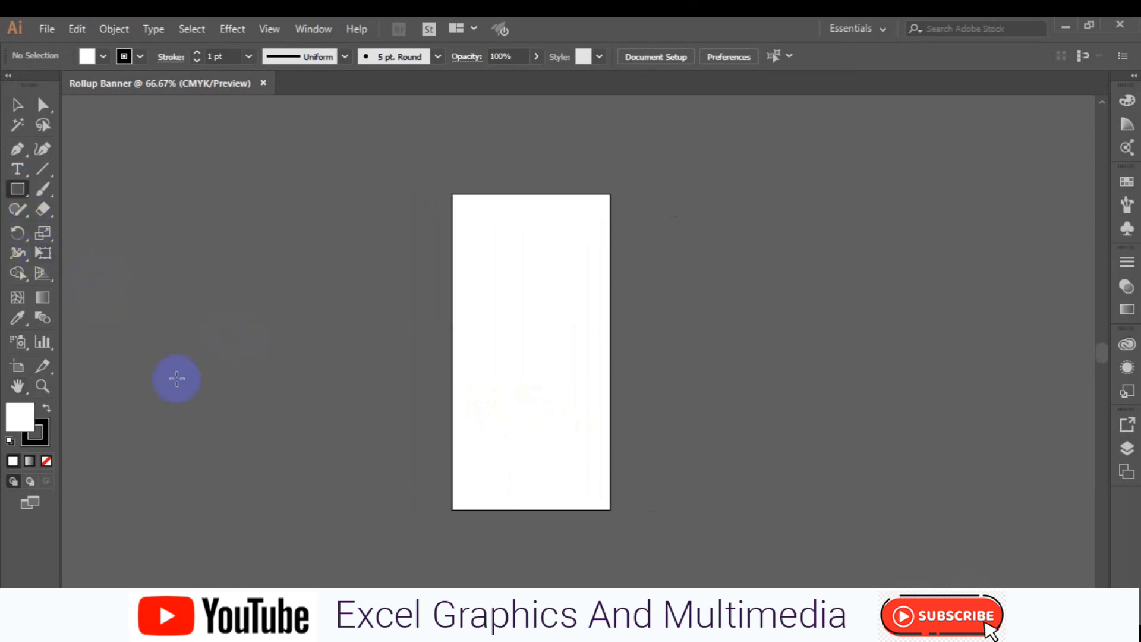
{"action": "left_click", "coordinate": [17, 150]}
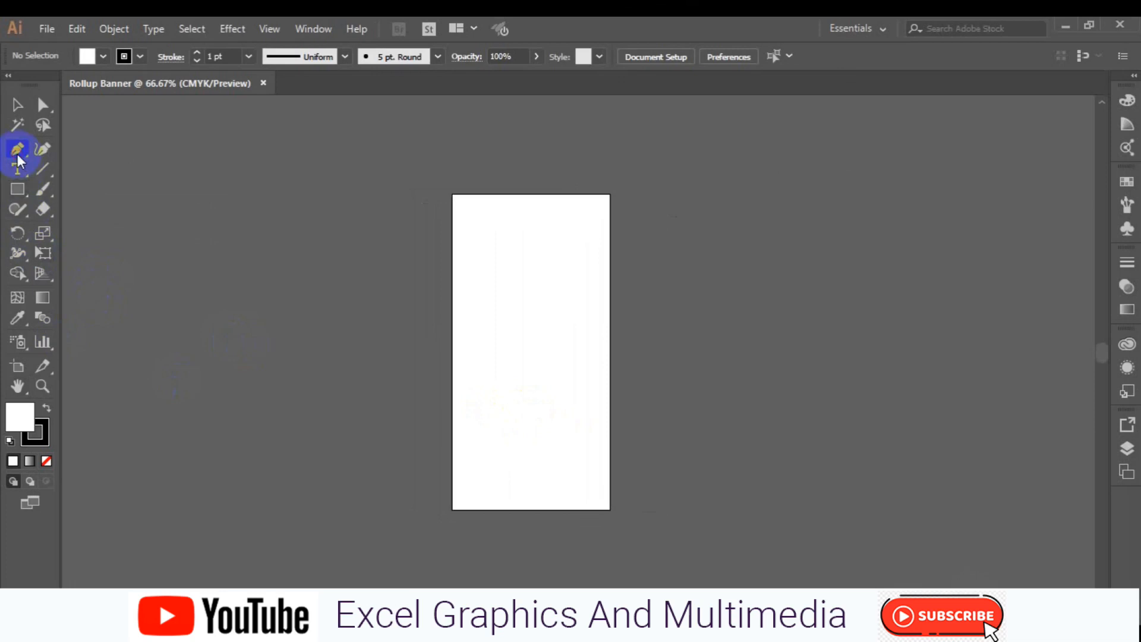
{"action": "left_click", "coordinate": [103, 56]}
{"action": "left_click", "coordinate": [11, 84]}
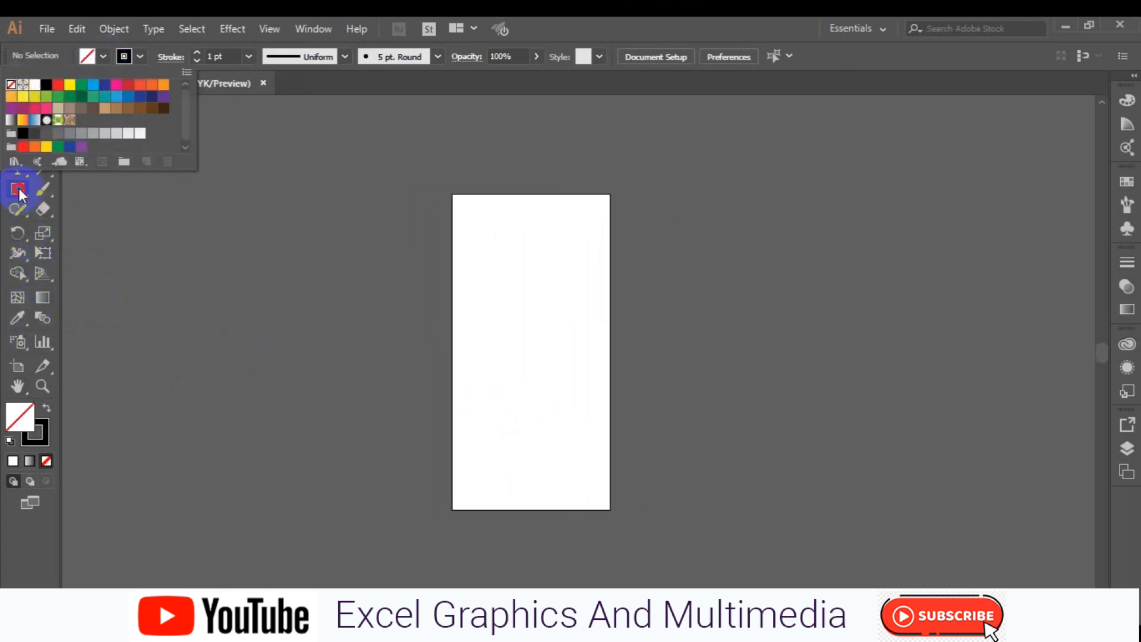
{"action": "left_click", "coordinate": [18, 150]}
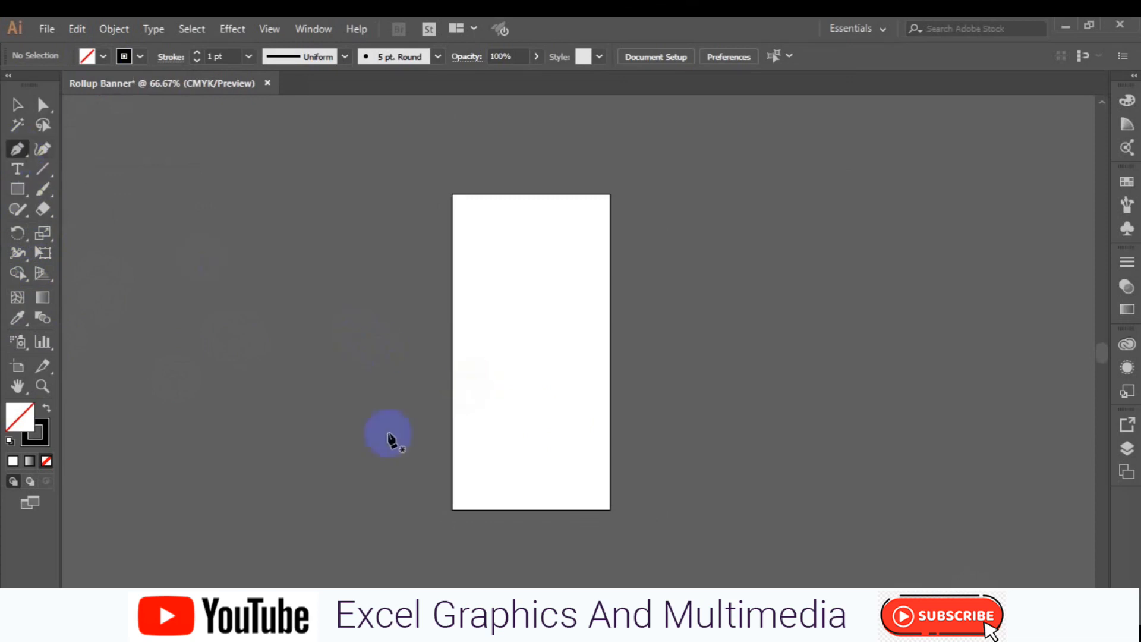
{"action": "left_click", "coordinate": [453, 327]}
{"action": "left_click", "coordinate": [610, 327]}
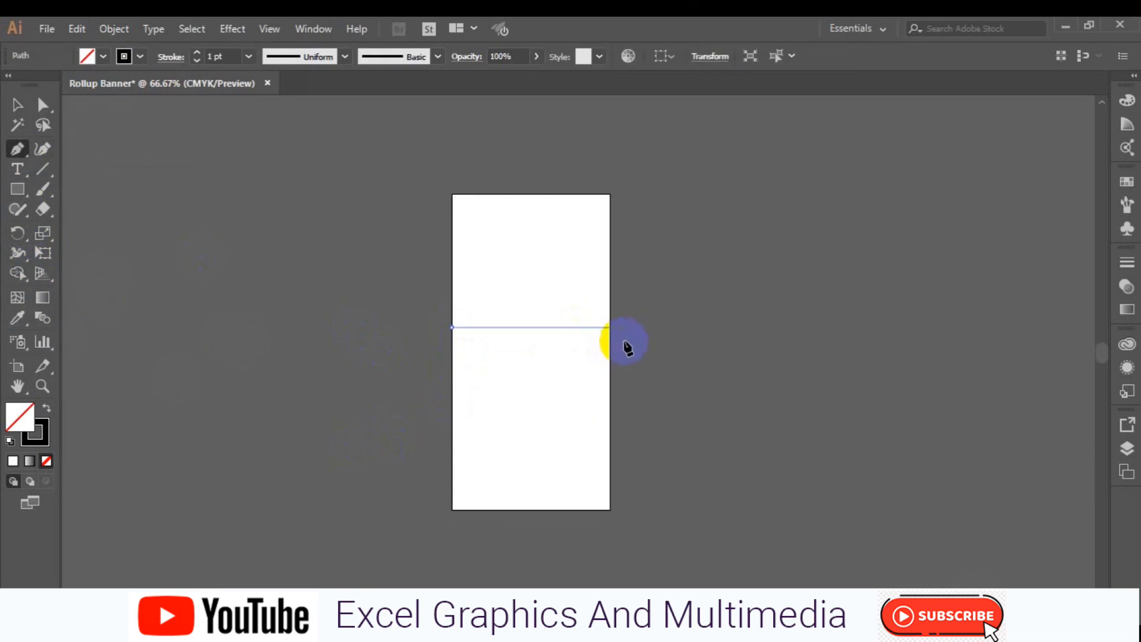
{"action": "left_click", "coordinate": [625, 329]}
{"action": "left_click", "coordinate": [676, 368], "text": "ctrl"}
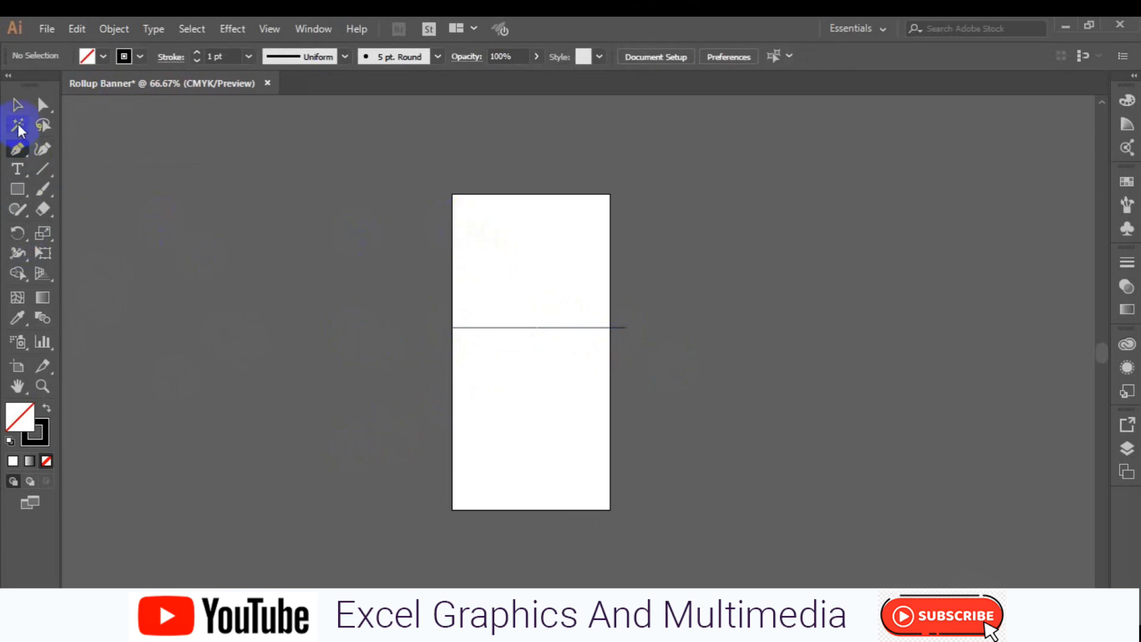
Duplicate the horizontal line and place the copy near the top of the artboard
{"action": "left_click", "coordinate": [17, 104]}
{"action": "left_click", "coordinate": [530, 327]}
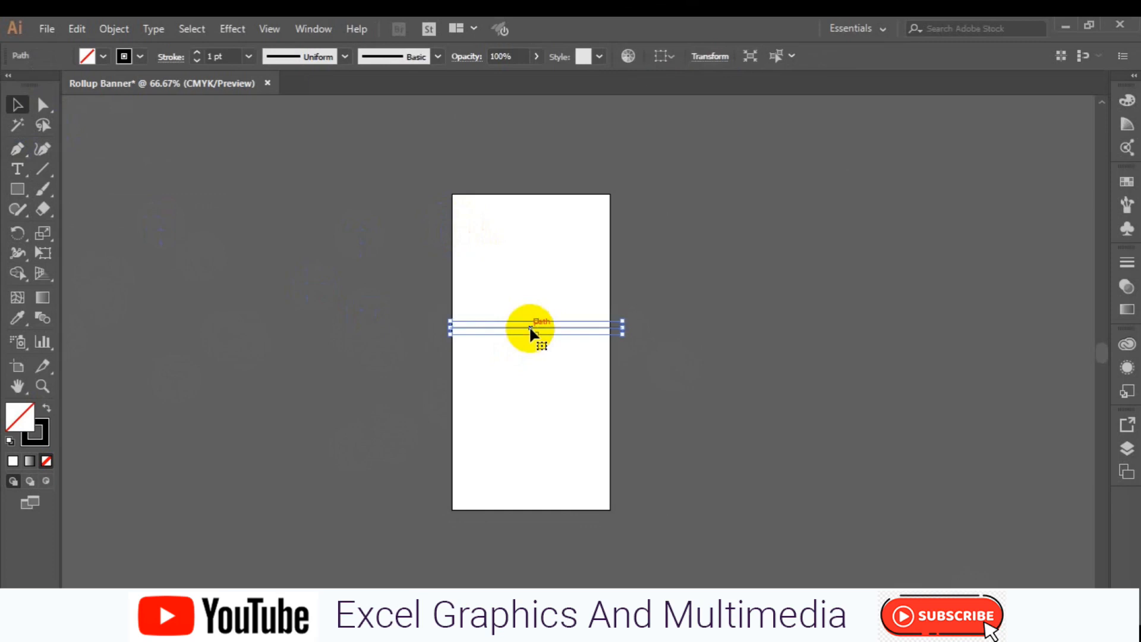
{"action": "left_click_drag", "start_coordinate": [530, 328], "coordinate": [527, 230]}
{"action": "left_click", "coordinate": [427, 343]}
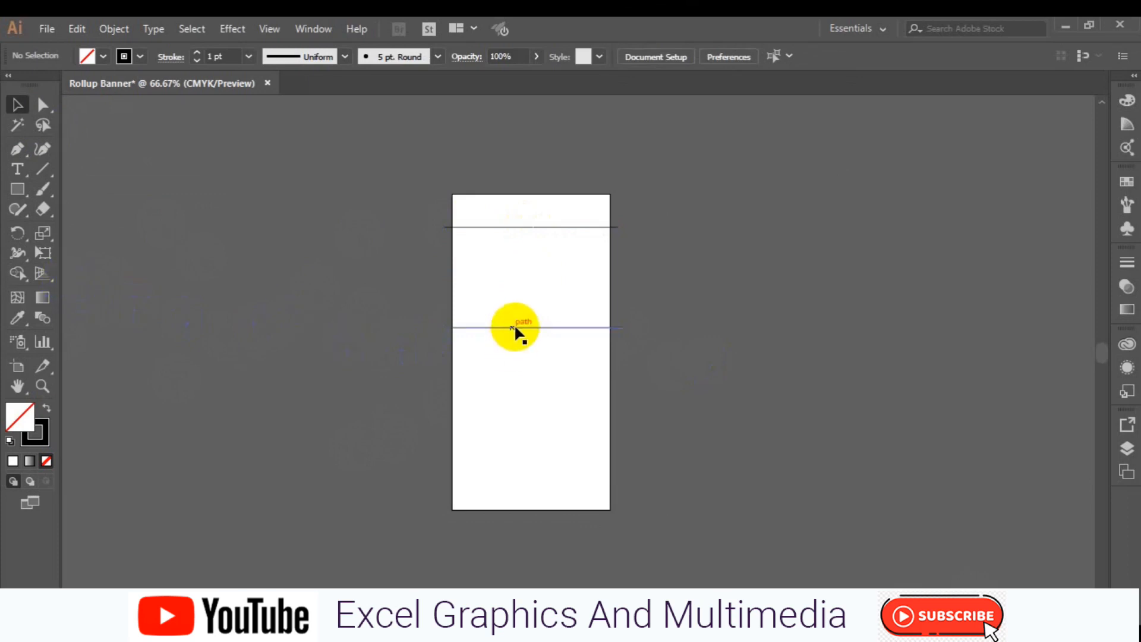
Duplicate the middle horizontal line twice, placing the copies closely and evenly spaced below it
{"action": "left_click_drag", "start_coordinate": [515, 327], "coordinate": [516, 342]}
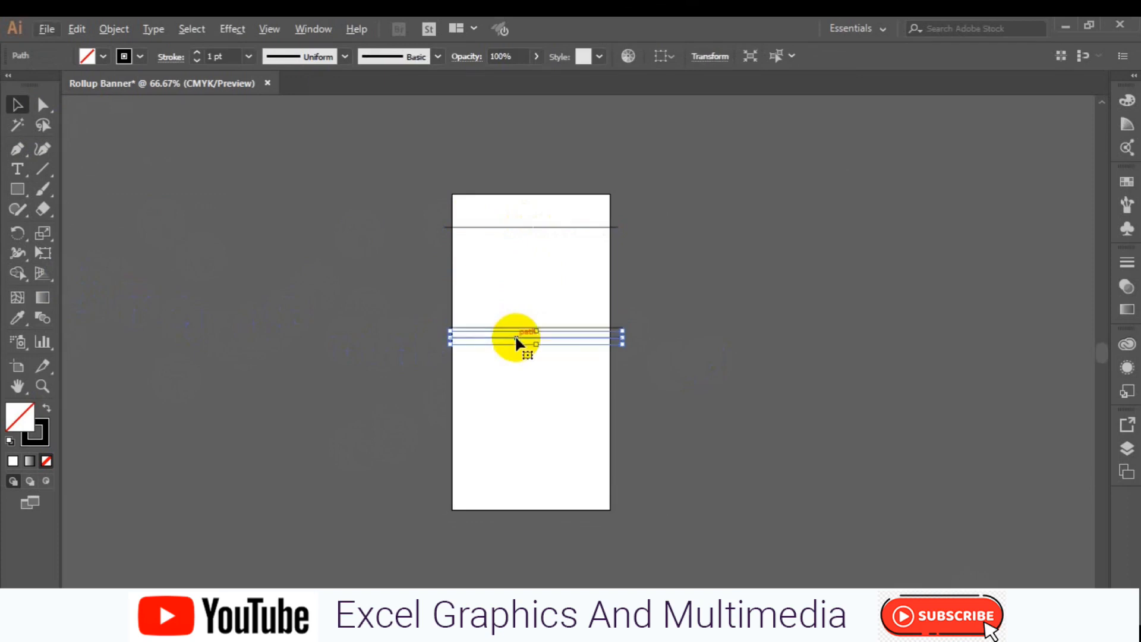
{"action": "left_click", "coordinate": [688, 349]}
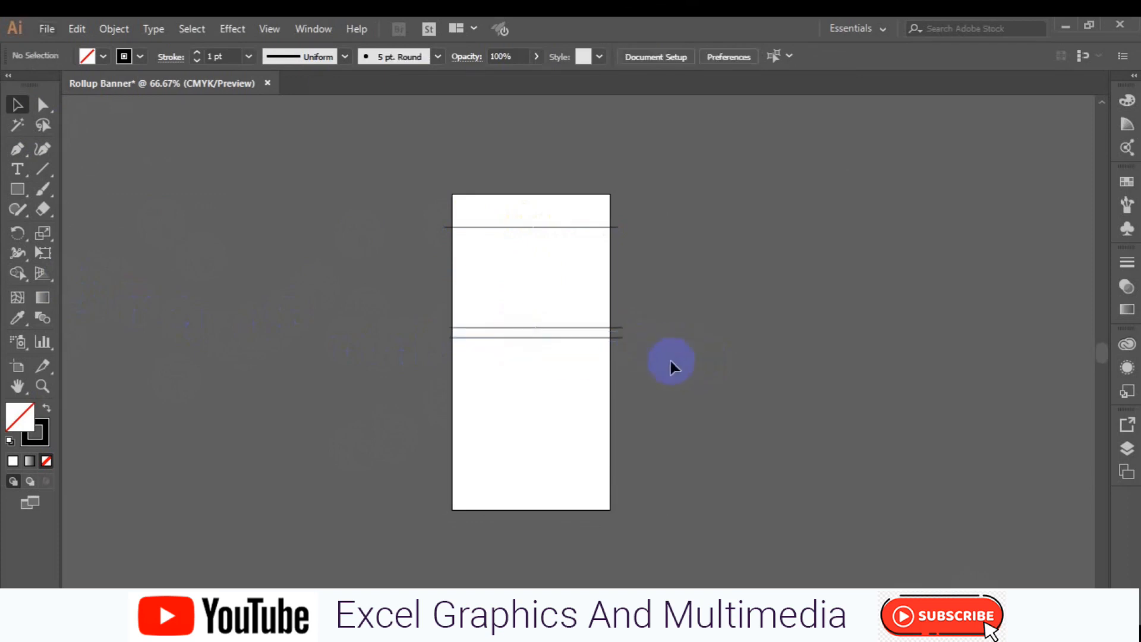
{"action": "left_click_drag", "start_coordinate": [543, 338], "coordinate": [543, 351]}
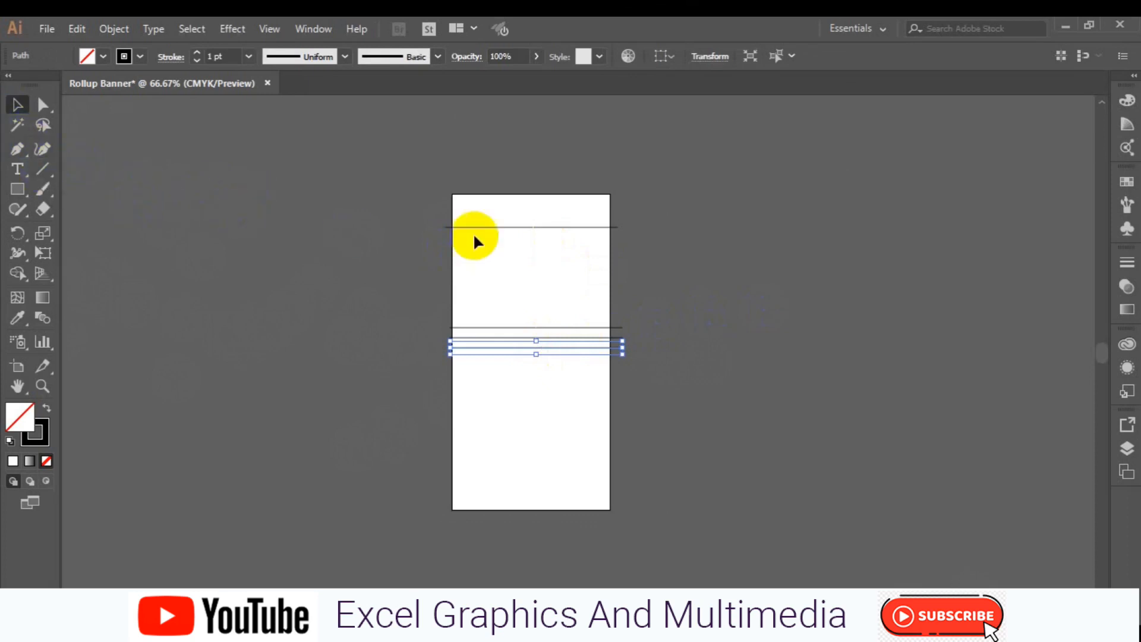
Draw a diagonal Pen line from the artboard's top-left corner down to the middle one of the three closely spaced lines
{"action": "left_click", "coordinate": [17, 154]}
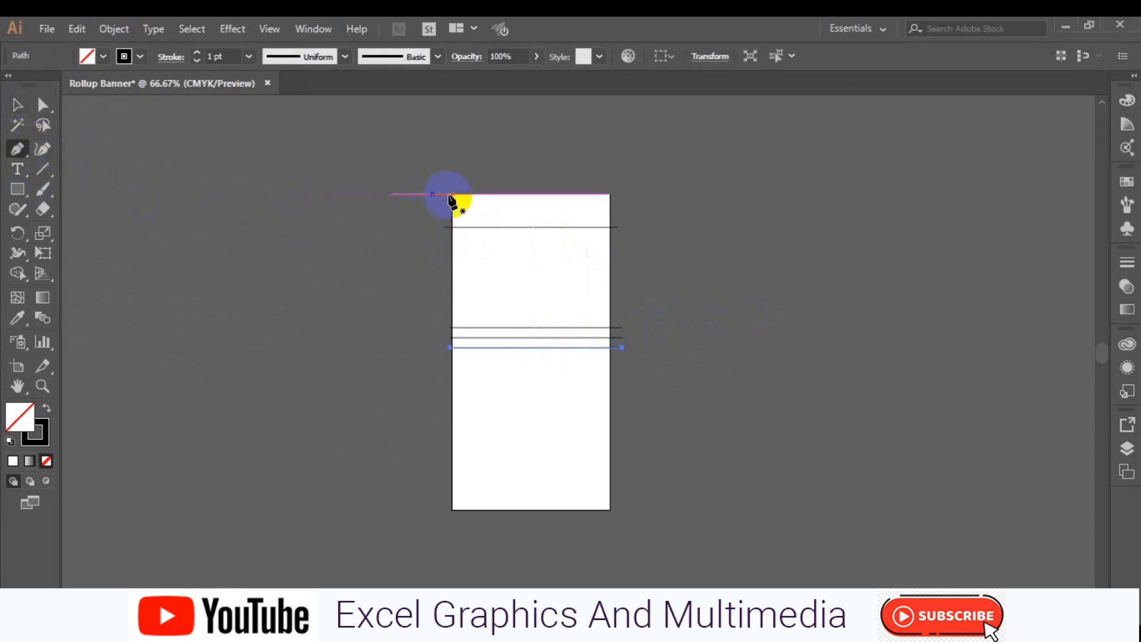
{"action": "left_click", "coordinate": [451, 194]}
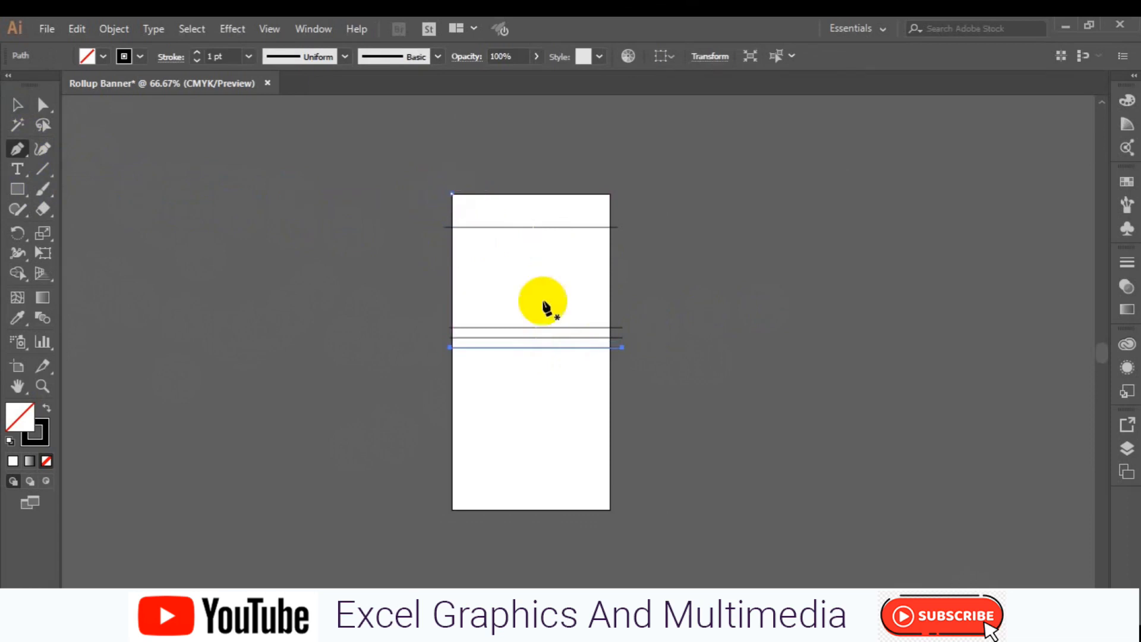
{"action": "left_click", "coordinate": [565, 338]}
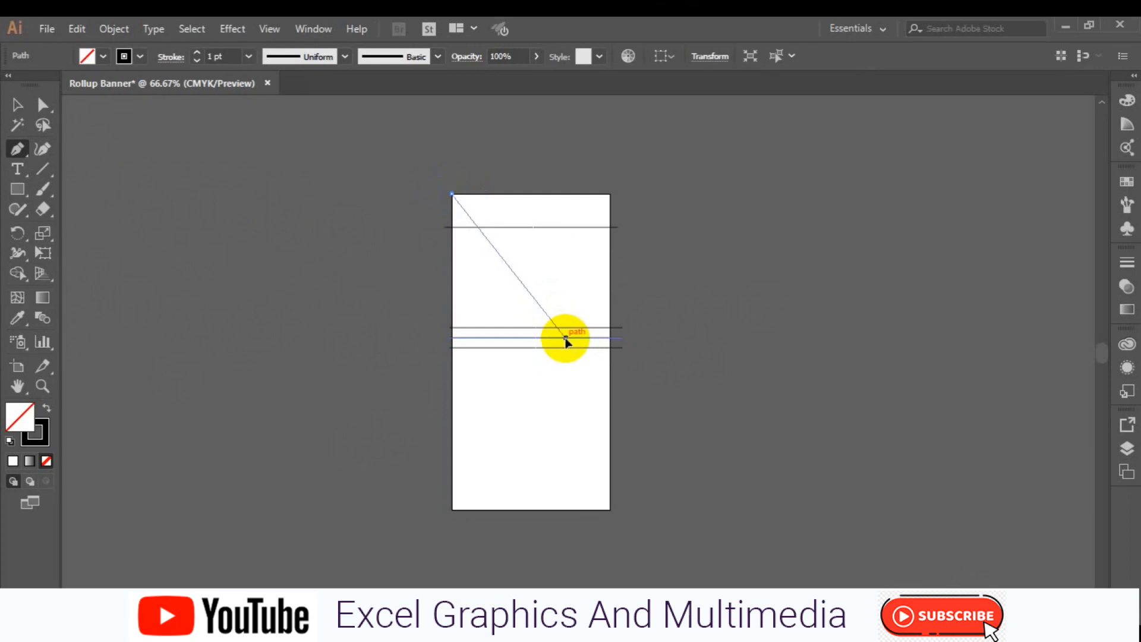
{"action": "left_click", "coordinate": [718, 340], "text": "ctrl"}
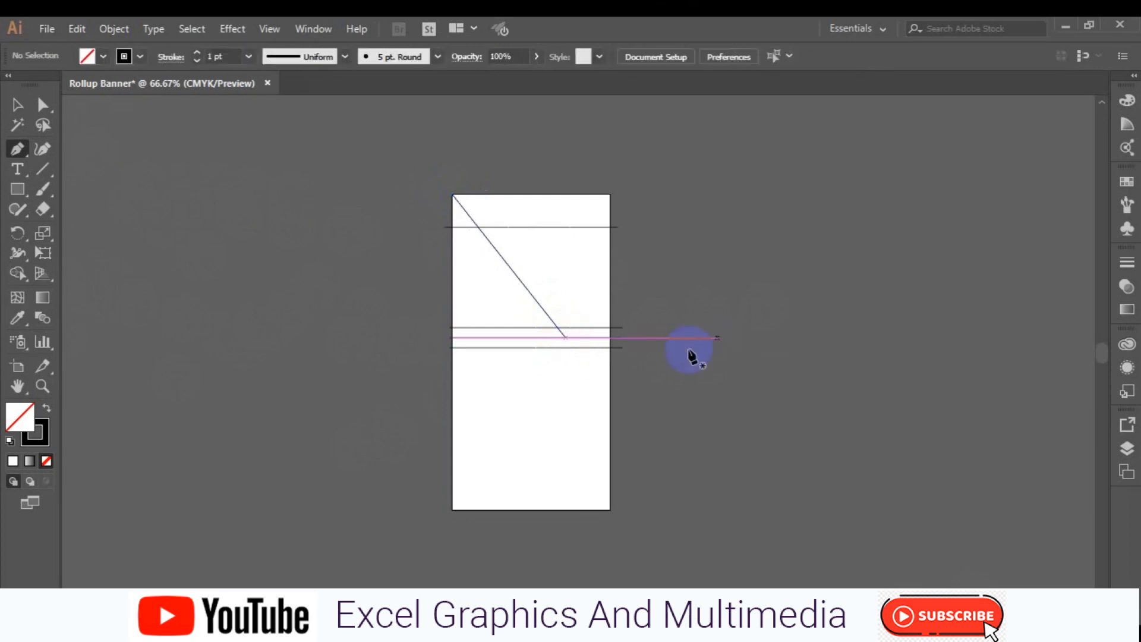
{"action": "left_click", "coordinate": [613, 376]}
{"action": "left_click", "coordinate": [697, 377], "text": "ctrl"}
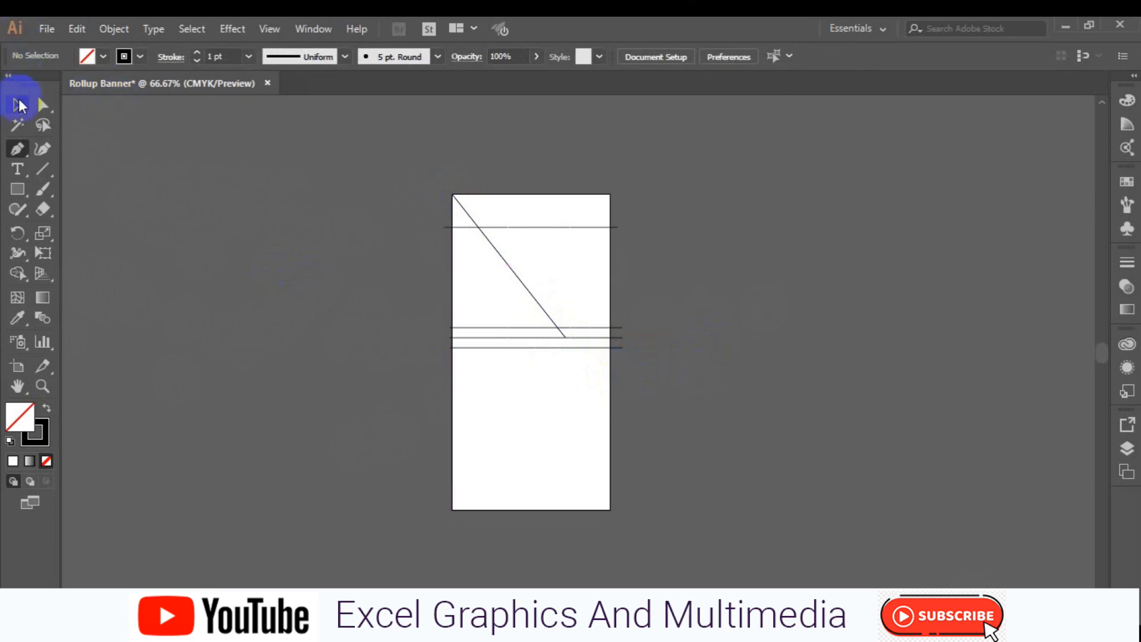
Duplicate the diagonal line down and to the right, and nudge the copy to start near the middle closely spaced line, crossing the artboard's right edge
{"action": "left_click", "coordinate": [17, 105]}
{"action": "left_click", "coordinate": [527, 290]}
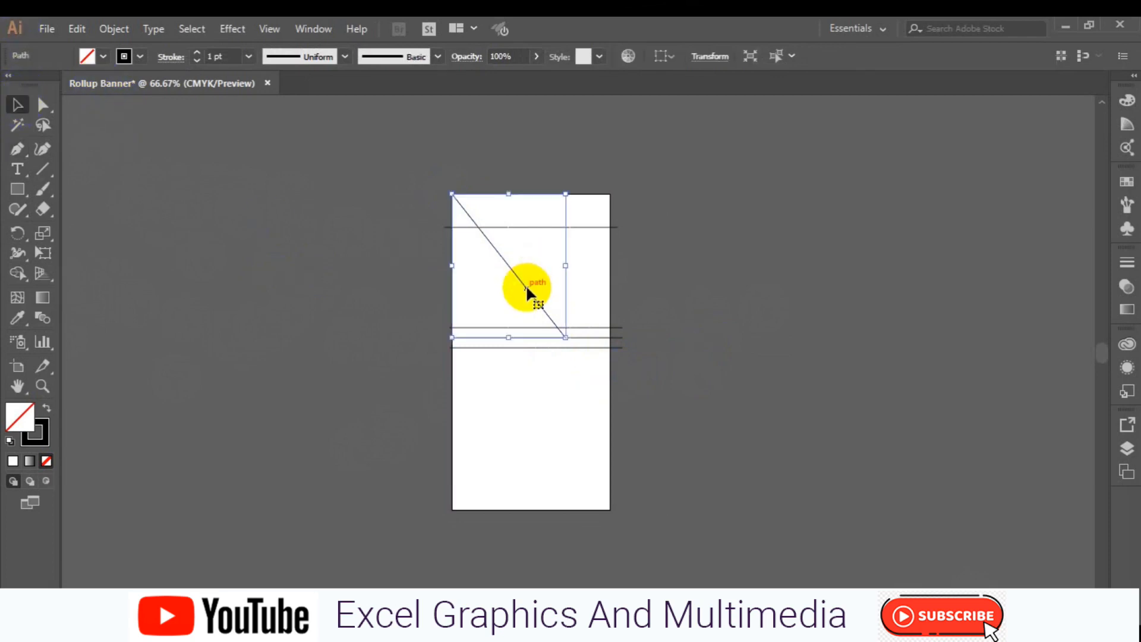
{"action": "left_click_drag", "start_coordinate": [533, 298], "coordinate": [656, 427]}
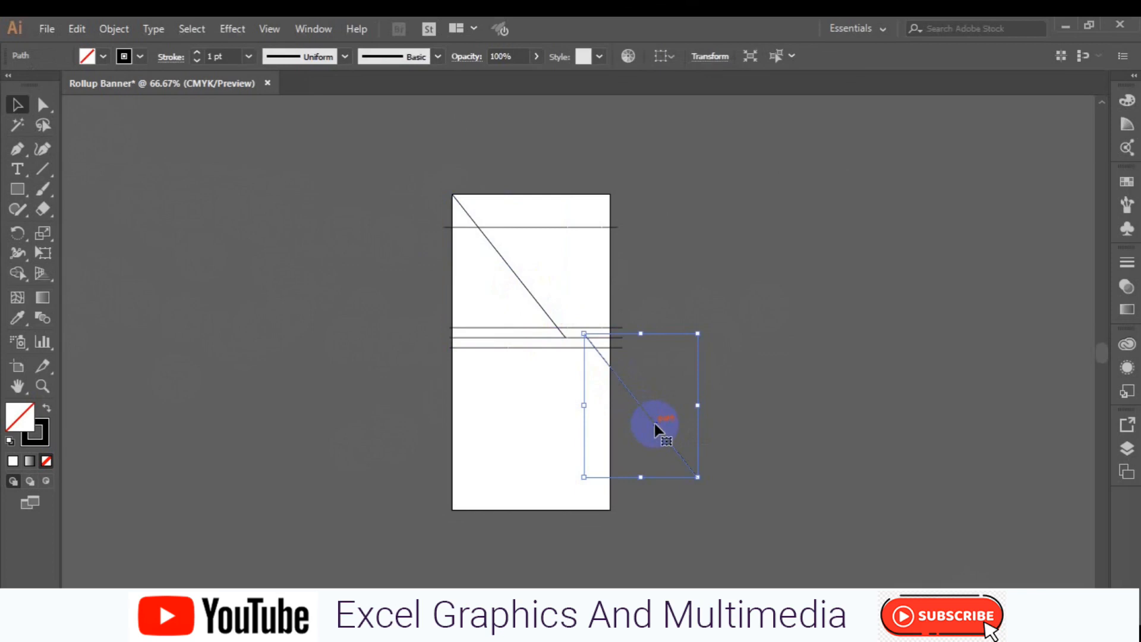
{"action": "key", "text": "Left"}
{"action": "key", "text": "Left"}
{"action": "key", "text": "Left"}
{"action": "key", "text": "Left"}
{"action": "key", "text": "Left"}
{"action": "key", "text": "Left"}
{"action": "key", "text": "Left"}
{"action": "key", "text": "Left"}
{"action": "key", "text": "Left"}
{"action": "key", "text": "Left"}
{"action": "key", "text": "Left"}
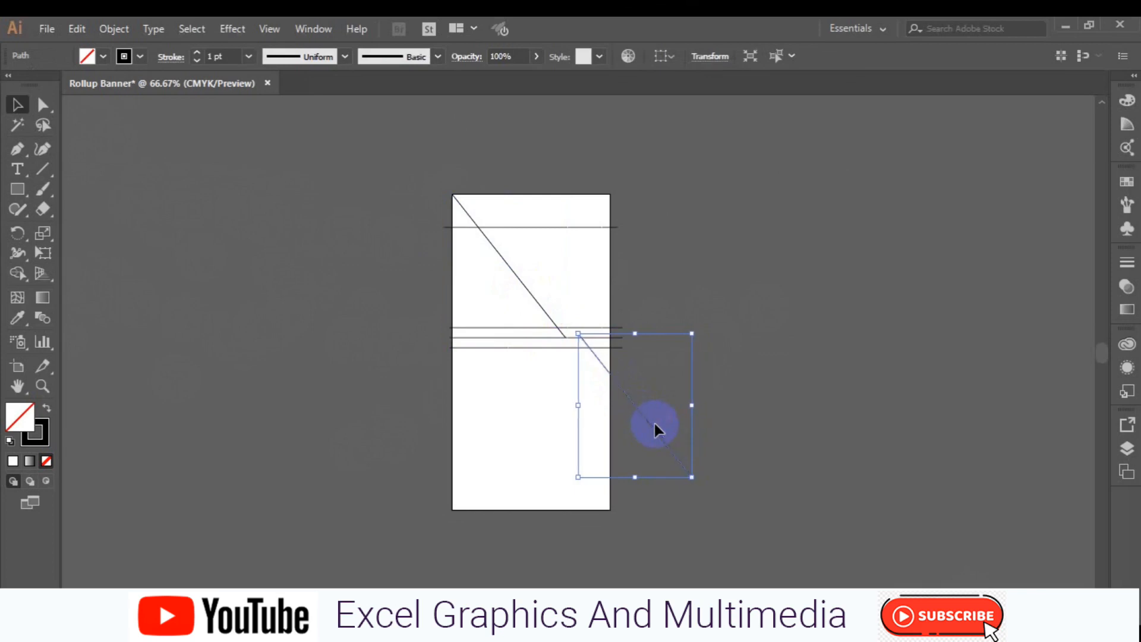
{"action": "key", "text": "Left"}
{"action": "key", "text": "Left"}
{"action": "key", "text": "Left"}
{"action": "key", "text": "Left"}
{"action": "key", "text": "Left"}
{"action": "key", "text": "Left"}
{"action": "key", "text": "Left"}
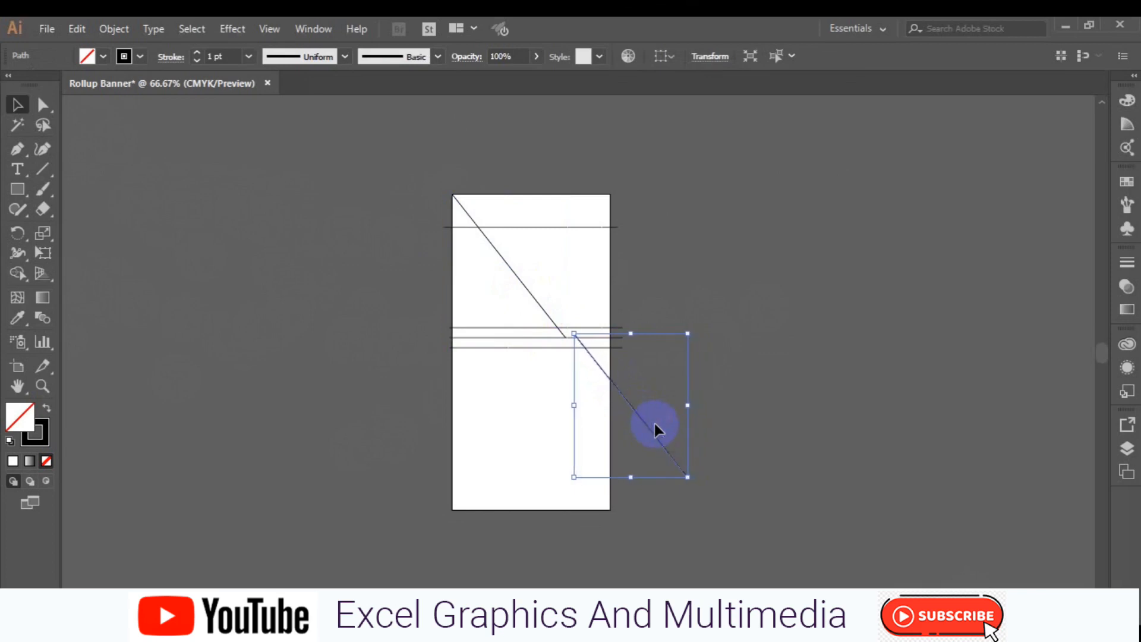
{"action": "key", "text": "Down"}
{"action": "key", "text": "Down"}
{"action": "key", "text": "Down"}
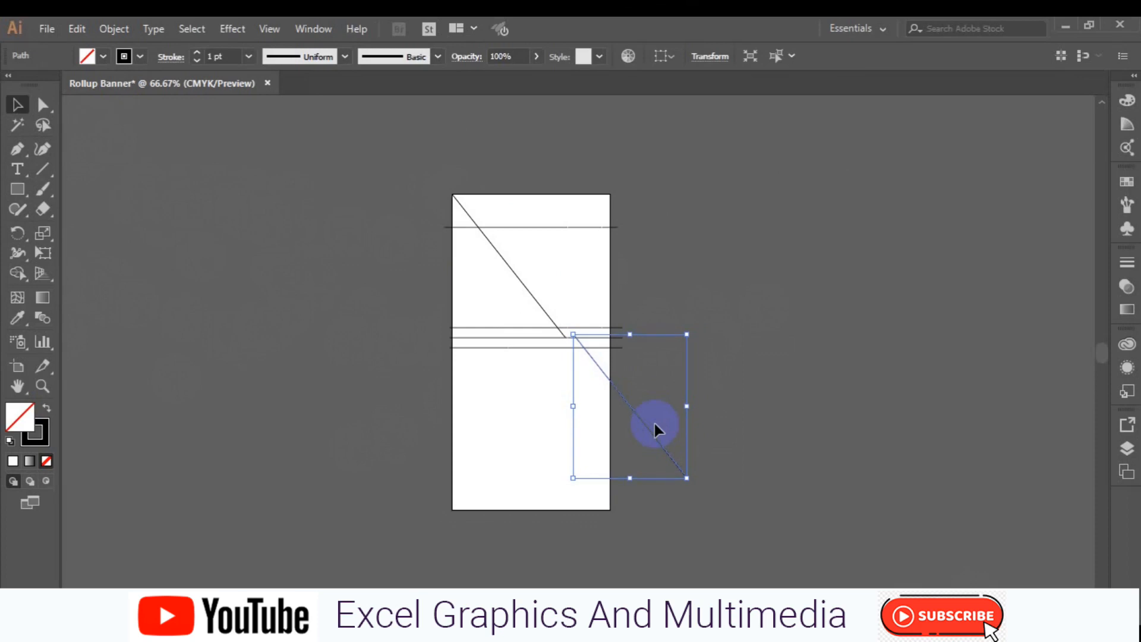
{"action": "key", "text": "Right"}
{"action": "key", "text": "Right"}
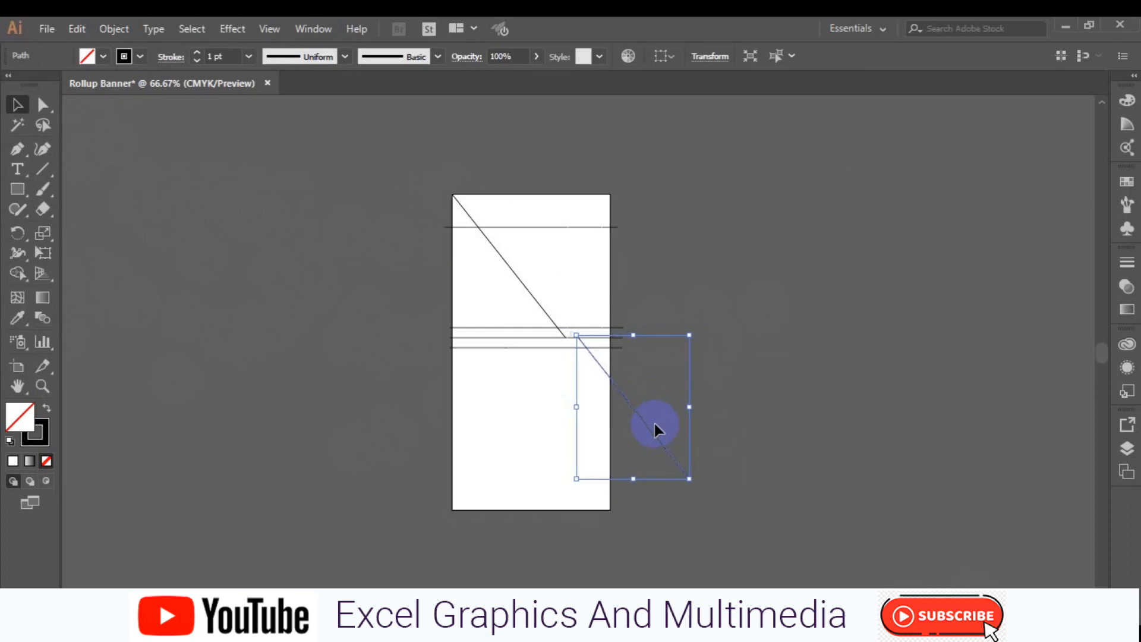
Shift the upper diagonal line slightly right, and move the lower diagonal line slightly right as well
{"action": "left_click", "coordinate": [761, 392]}
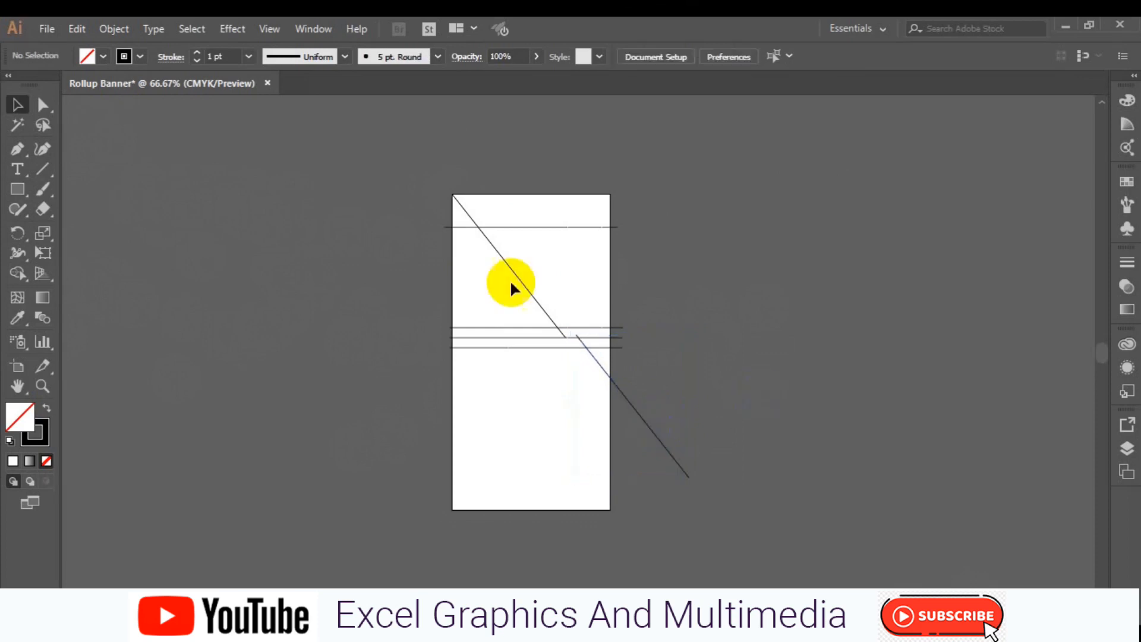
{"action": "left_click_drag", "start_coordinate": [520, 277], "coordinate": [530, 277]}
{"action": "left_click", "coordinate": [619, 390]}
{"action": "left_click_drag", "start_coordinate": [622, 390], "coordinate": [627, 389]}
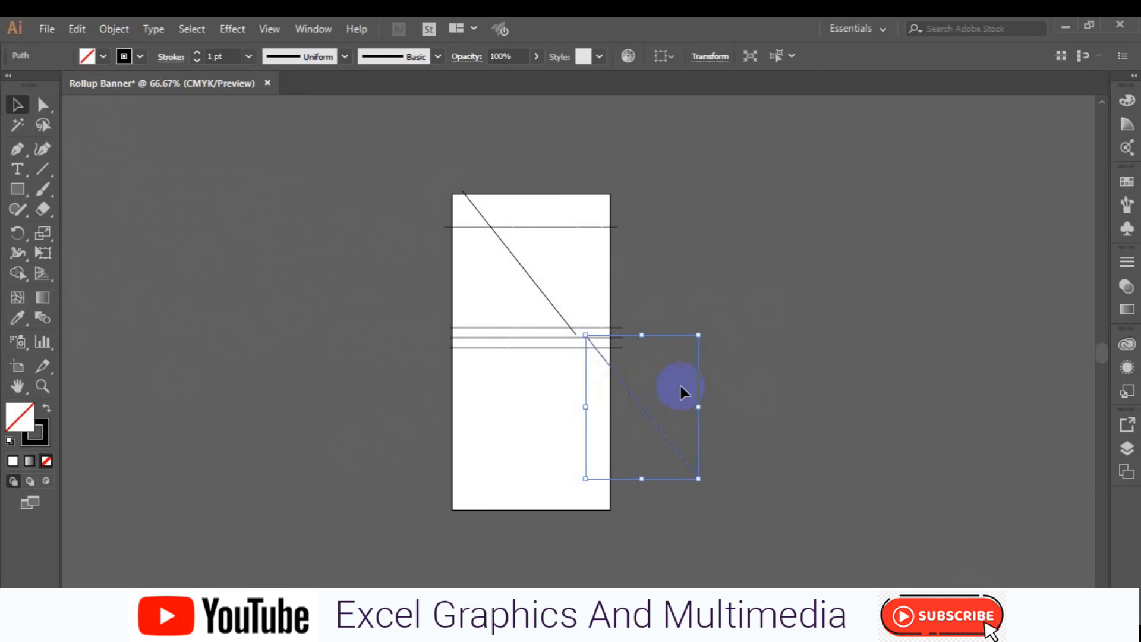
Extend the upper diagonal line's lower end down and right until it passes the lowest of the three closely spaced lines
{"action": "left_click", "coordinate": [569, 326]}
{"action": "left_click_drag", "start_coordinate": [577, 335], "coordinate": [586, 346]}
{"action": "left_click", "coordinate": [686, 376]}
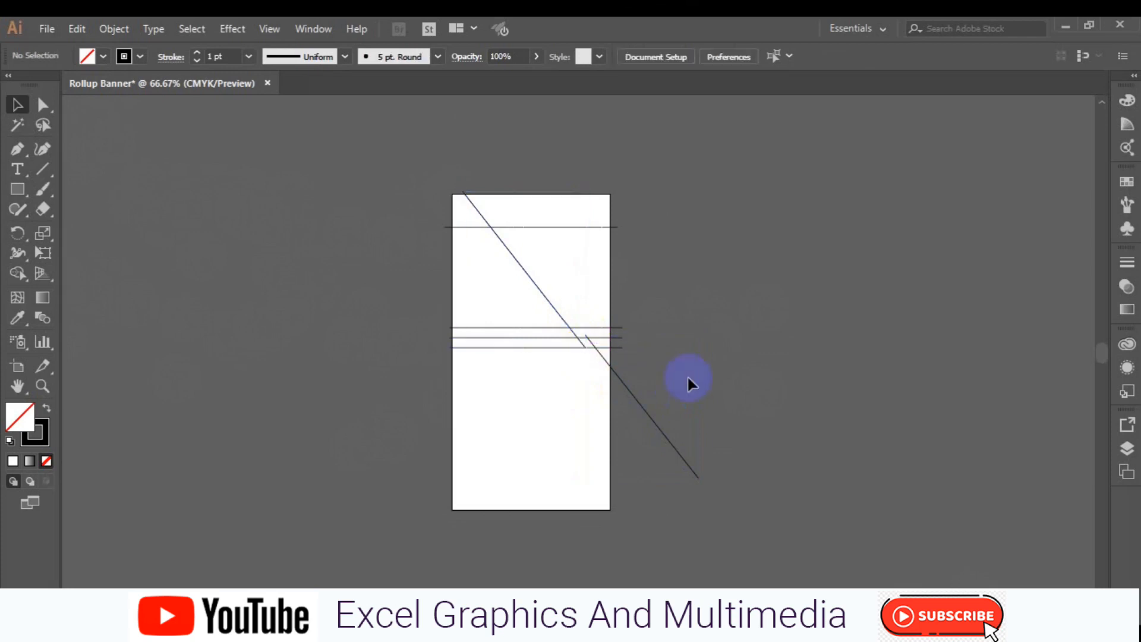
{"action": "left_click", "coordinate": [570, 329]}
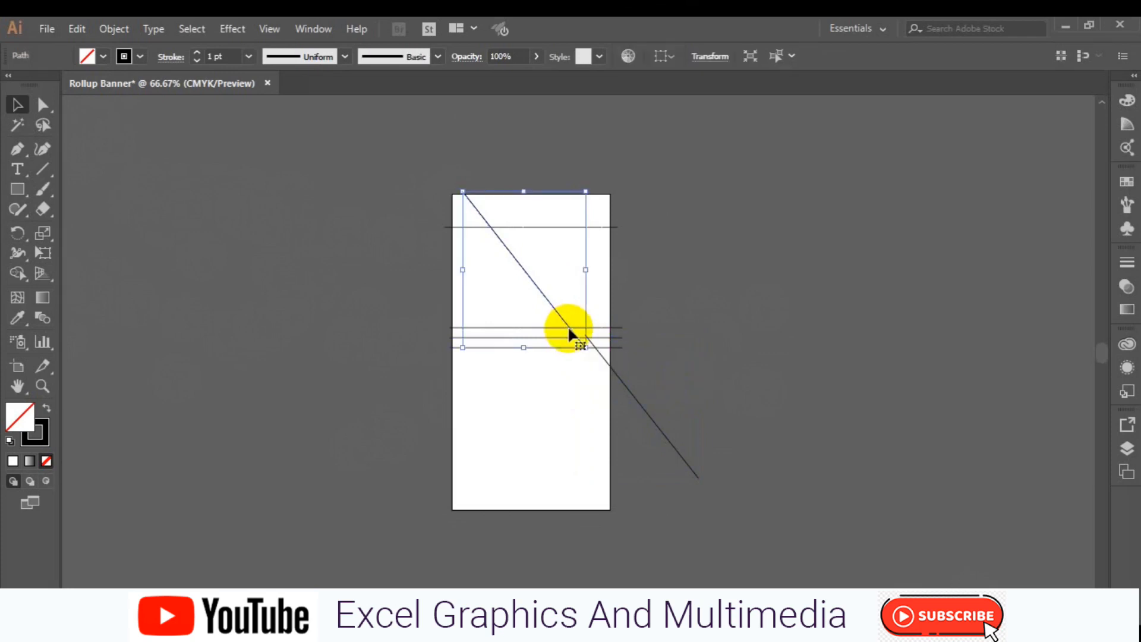
{"action": "left_click_drag", "start_coordinate": [588, 348], "coordinate": [597, 363]}
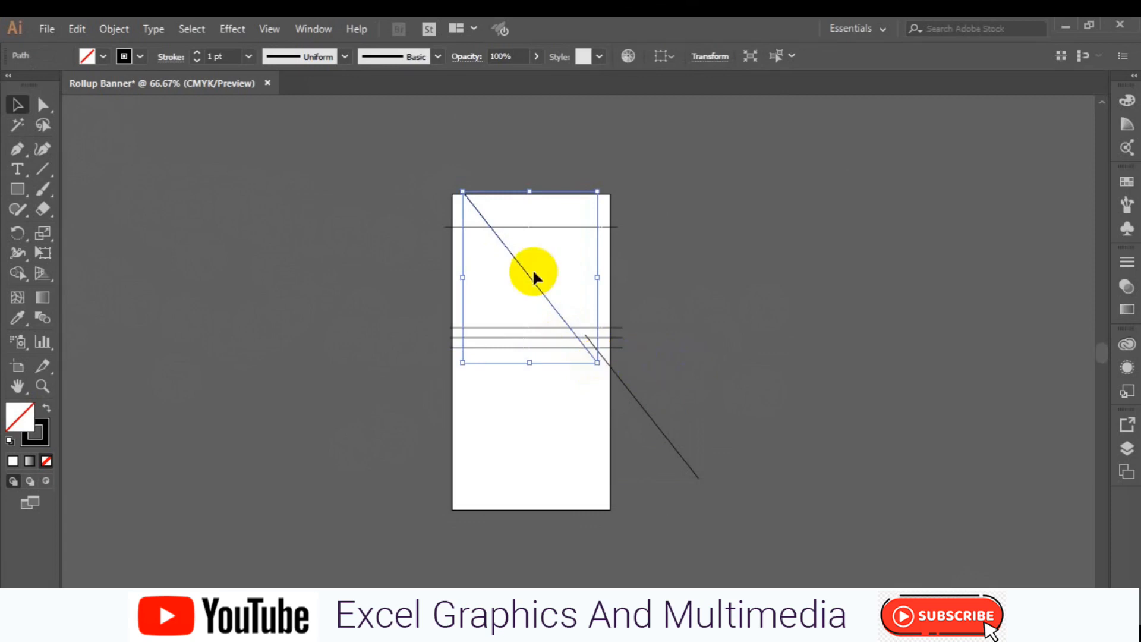
Copy the extended upper diagonal line and paste the copy in place
{"action": "left_click", "coordinate": [76, 30]}
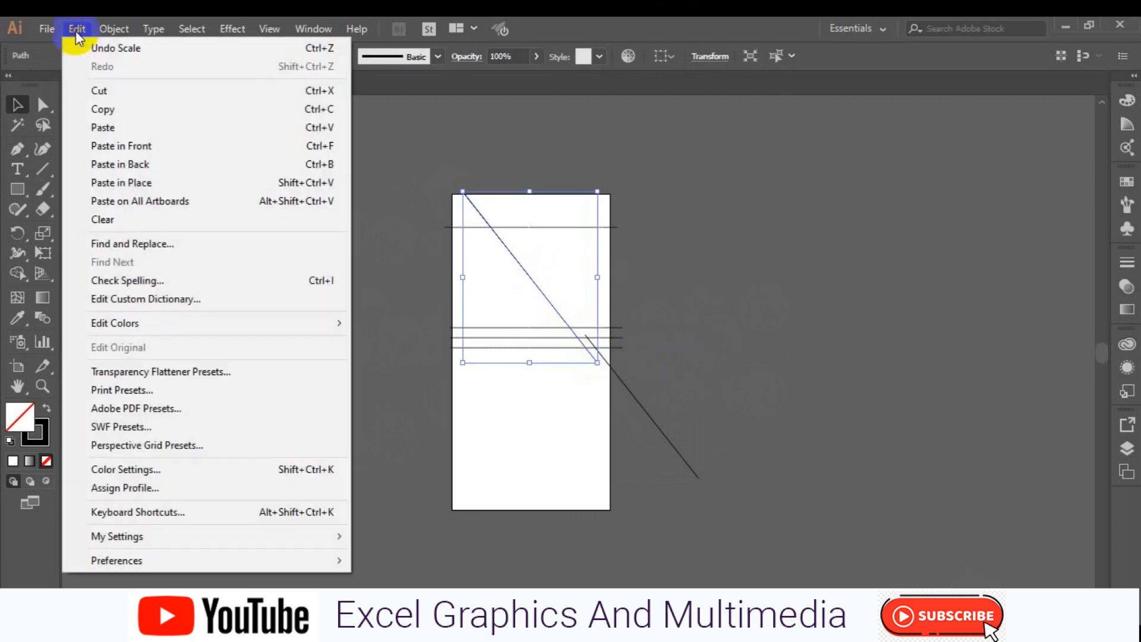
{"action": "left_click", "coordinate": [118, 112]}
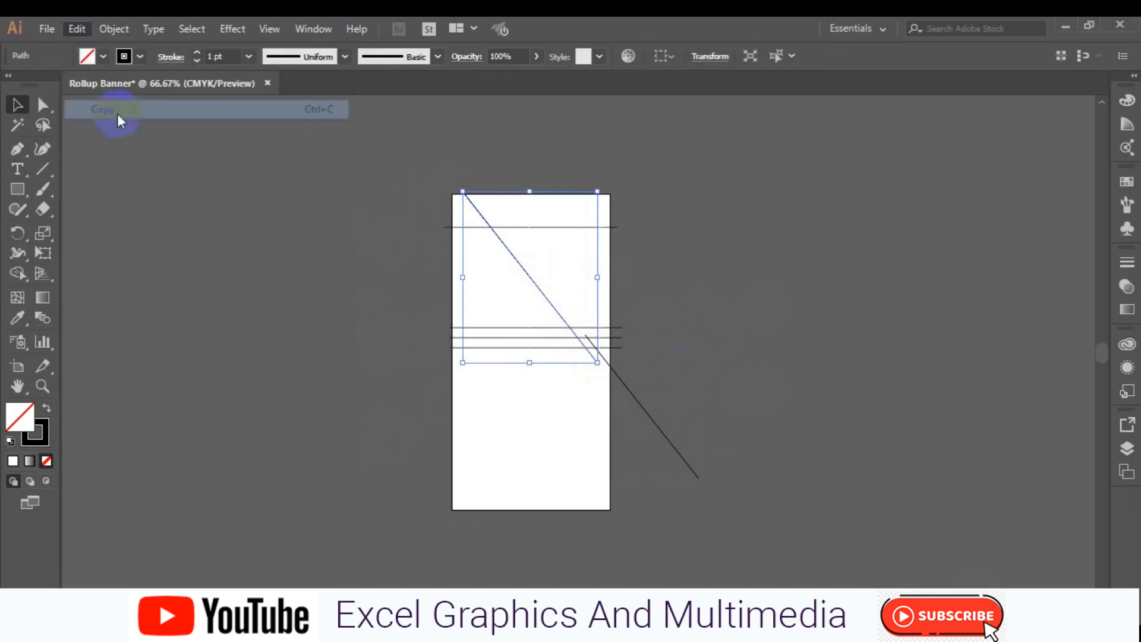
{"action": "left_click", "coordinate": [75, 30]}
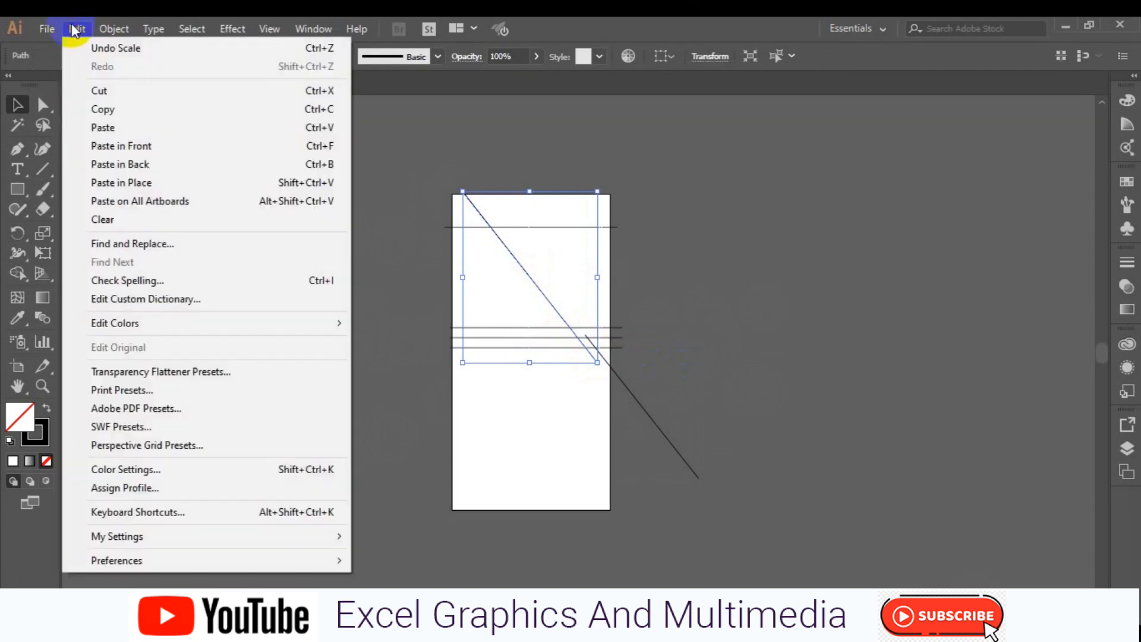
{"action": "left_click", "coordinate": [145, 181]}
Reflect the pasted diagonal so it crosses the original, and move it right until its upper end extends past the artboard's right edge
{"action": "right_click", "coordinate": [540, 291]}
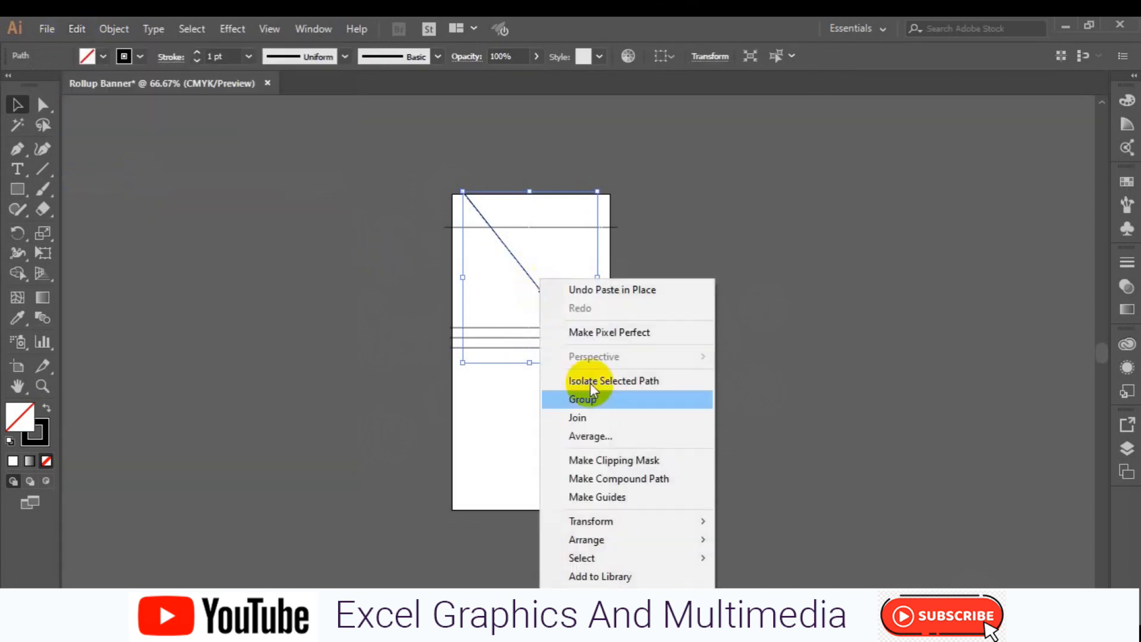
{"action": "mouse_move", "coordinate": [633, 515]}
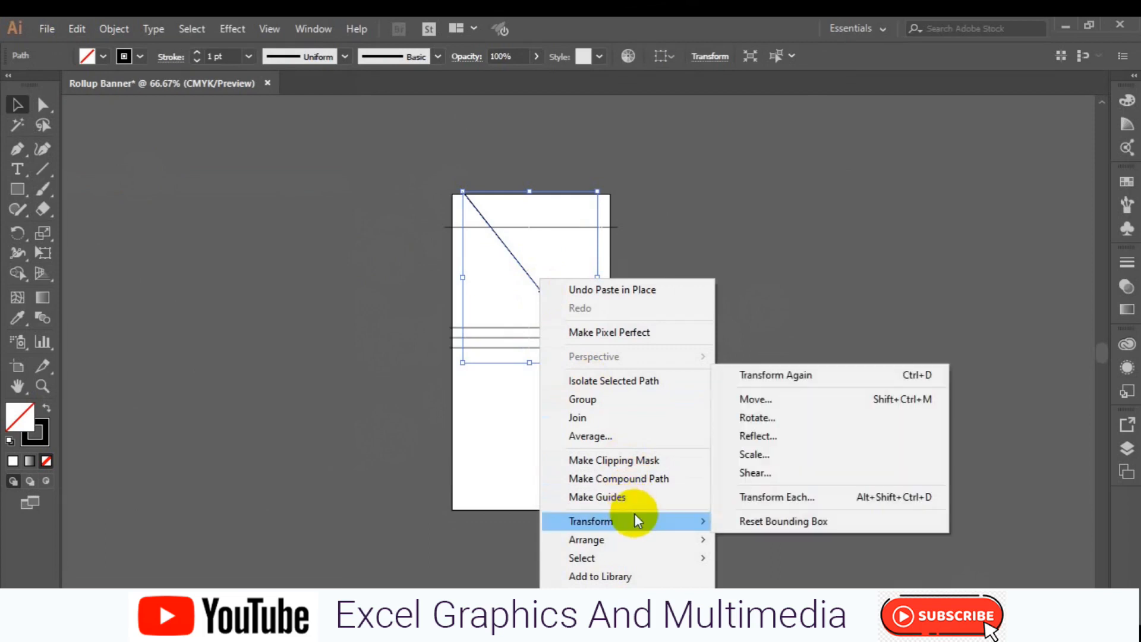
{"action": "left_click", "coordinate": [822, 433]}
{"action": "left_click", "coordinate": [713, 476]}
{"action": "left_click", "coordinate": [833, 510]}
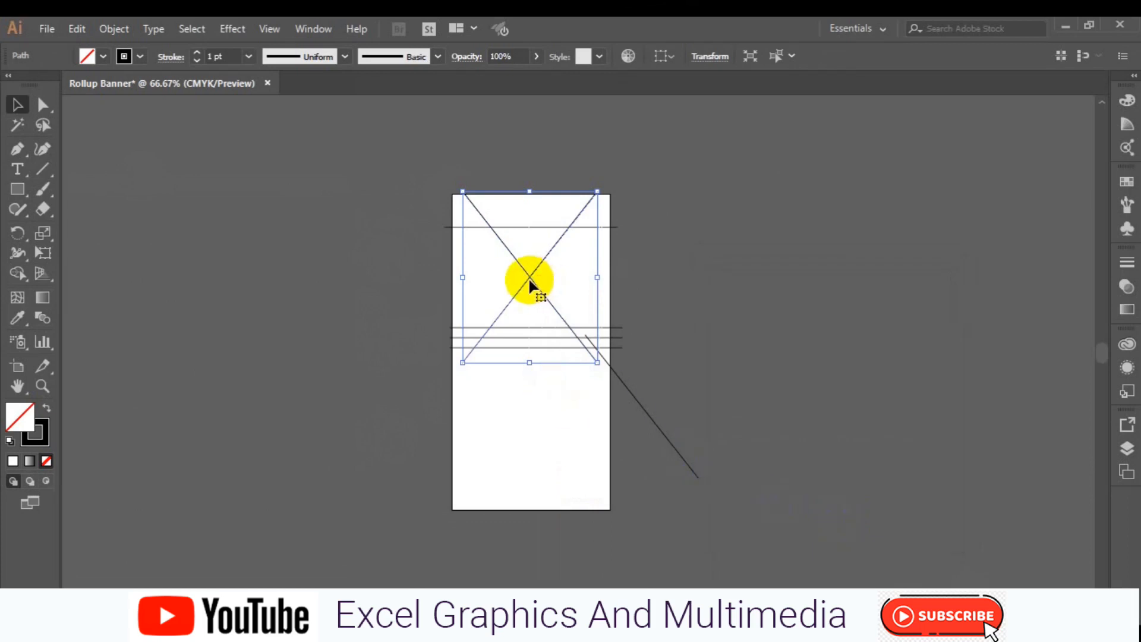
{"action": "left_click_drag", "start_coordinate": [526, 276], "coordinate": [558, 277]}
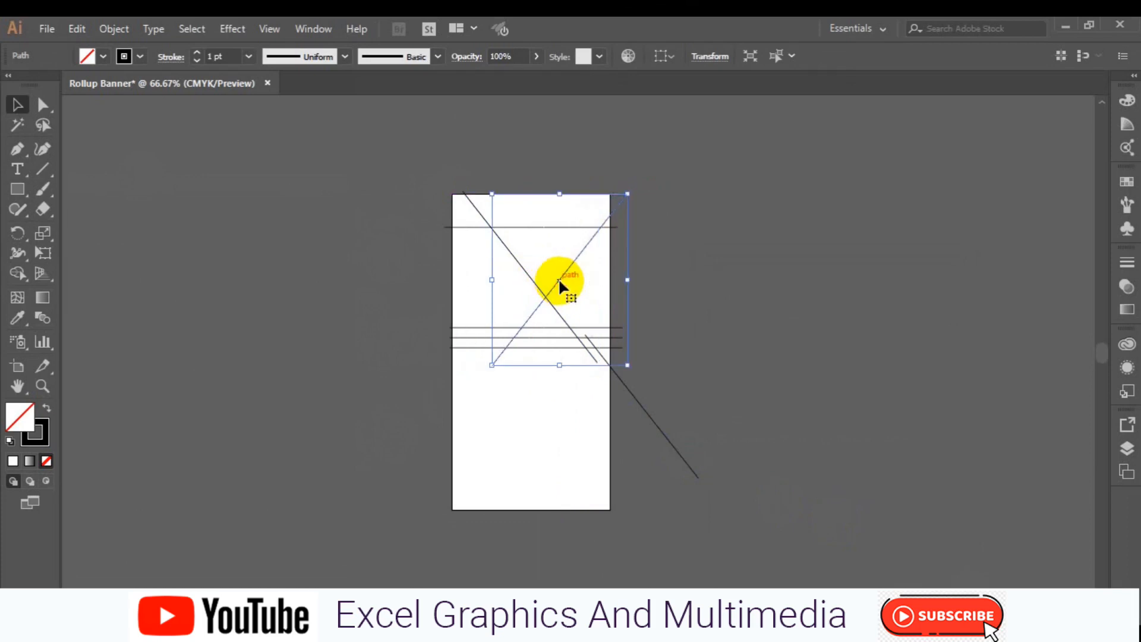
{"action": "left_click", "coordinate": [705, 343]}
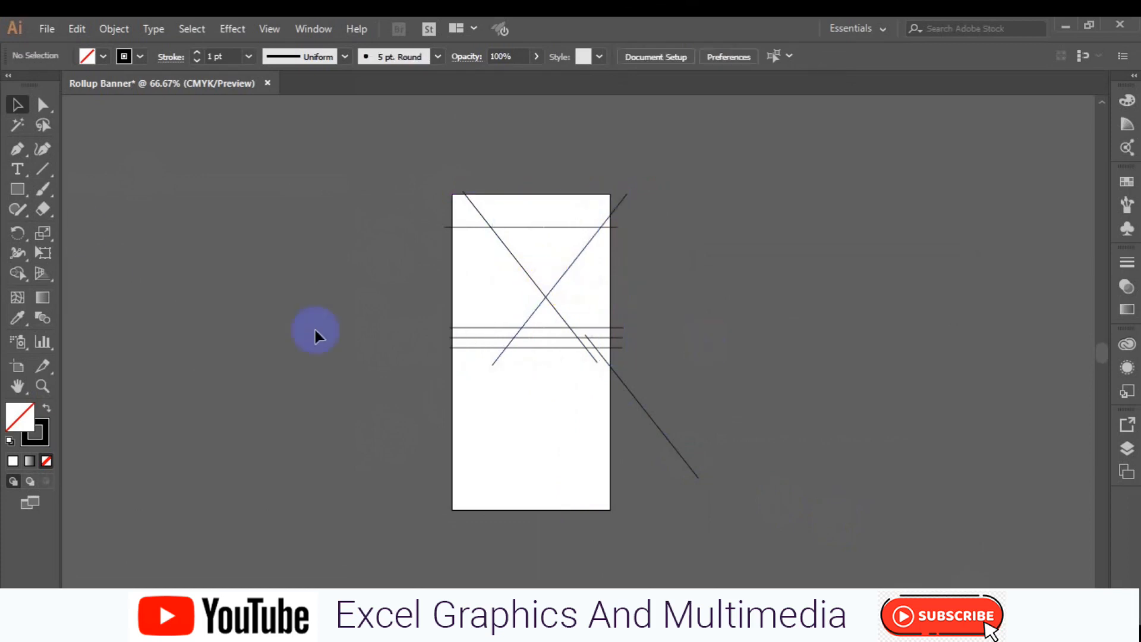
Draw a rectangle covering the whole artboard
{"action": "left_click", "coordinate": [17, 190]}
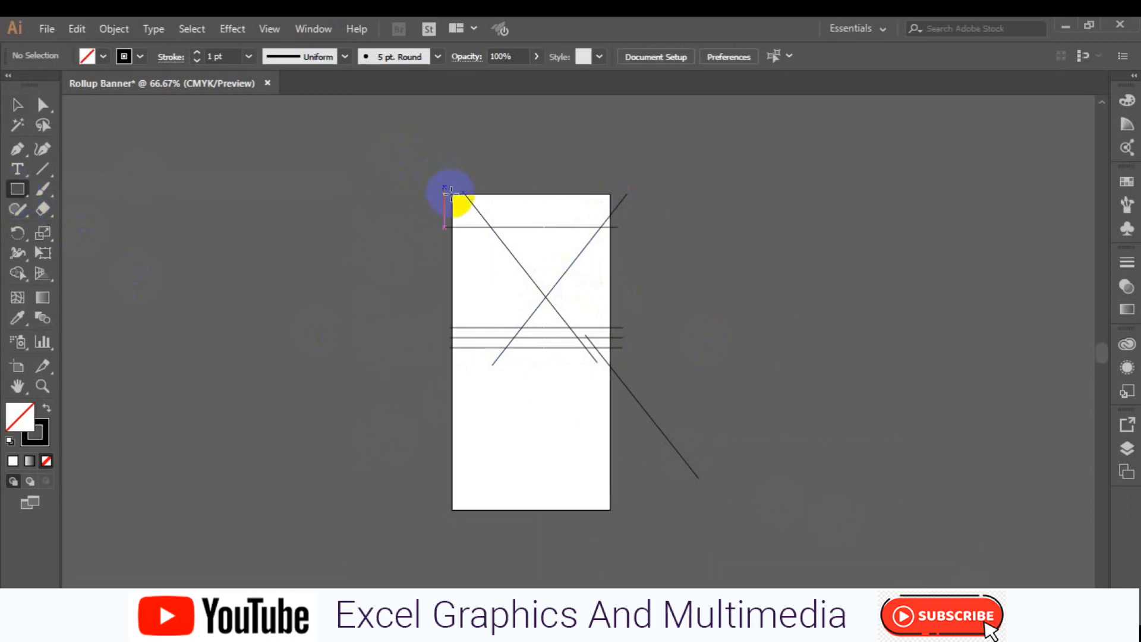
{"action": "left_click_drag", "start_coordinate": [449, 193], "coordinate": [611, 509]}
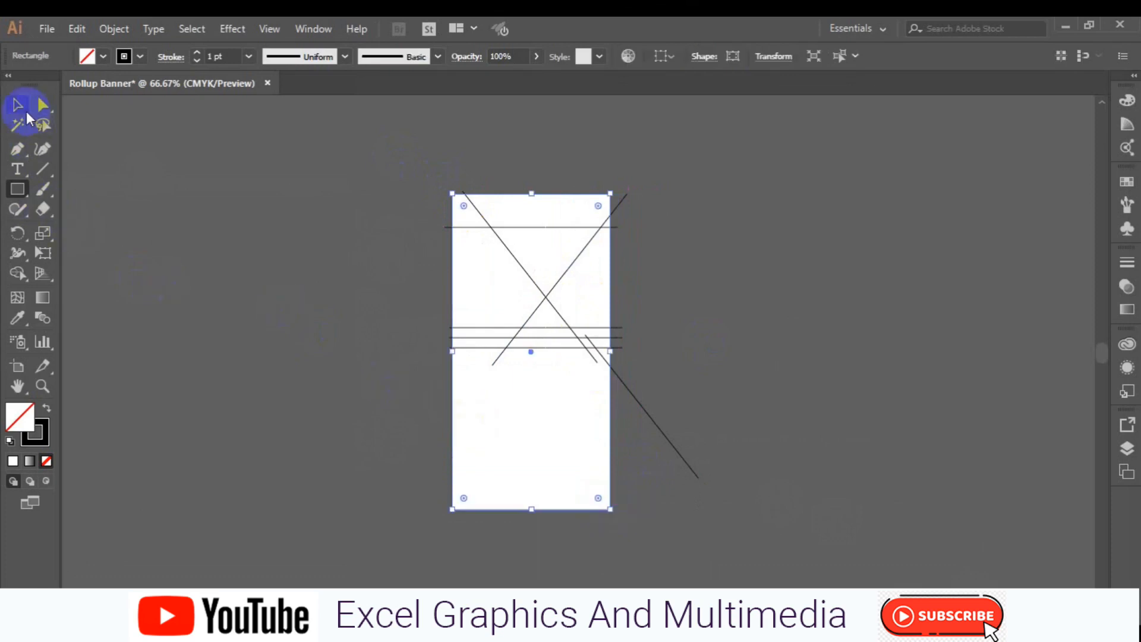
{"action": "left_click", "coordinate": [16, 104]}
Select all the artwork, set a black fill with no stroke, and apply Shape Builder to the triangle between the crossing diagonals below the top line
{"action": "left_click_drag", "start_coordinate": [354, 145], "coordinate": [715, 536]}
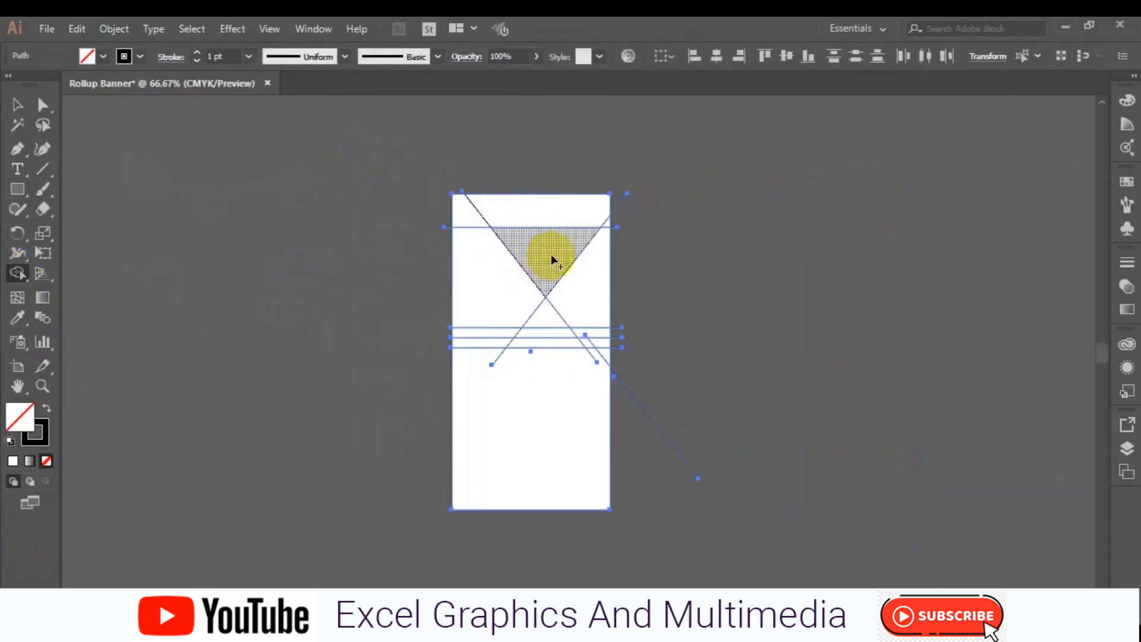
{"action": "left_click", "coordinate": [103, 56]}
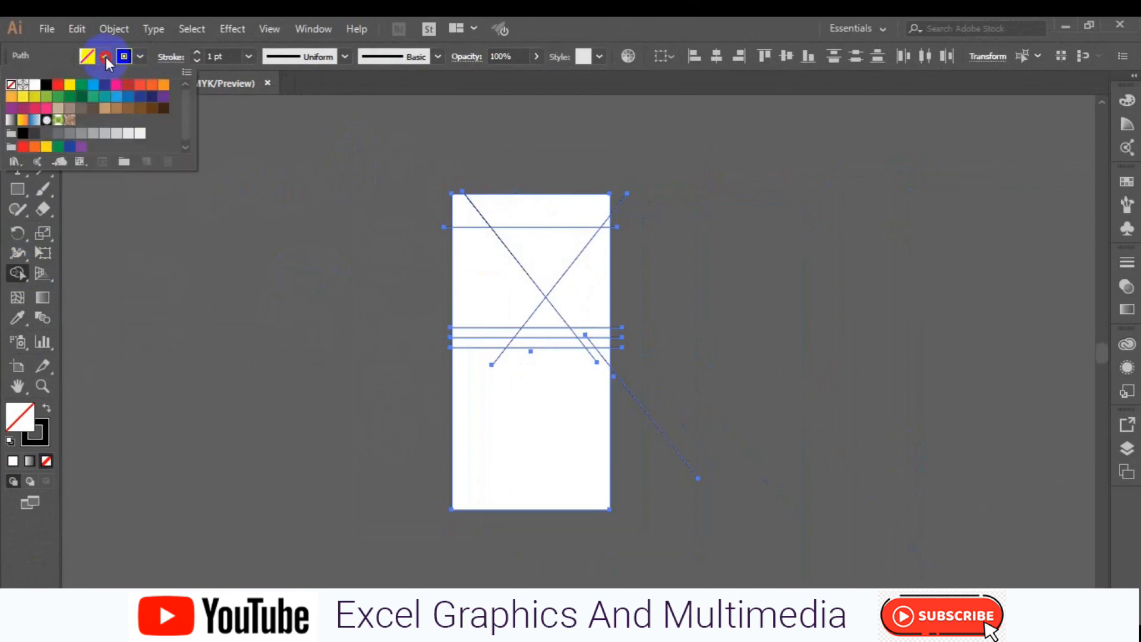
{"action": "left_click", "coordinate": [50, 90]}
{"action": "left_click", "coordinate": [138, 58]}
{"action": "left_click", "coordinate": [138, 58]}
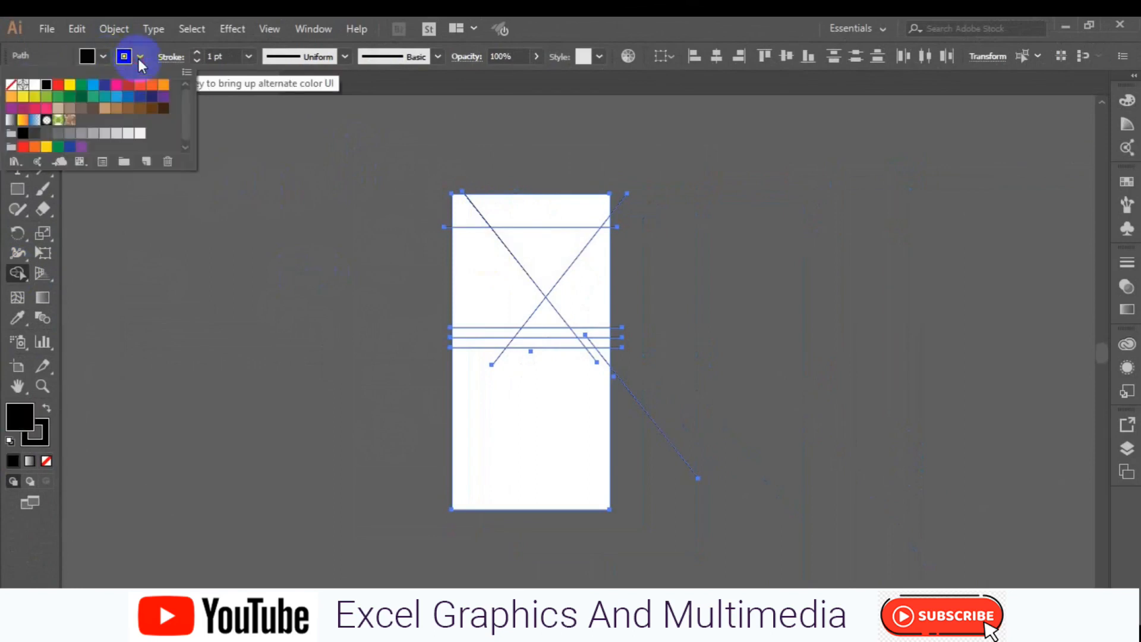
{"action": "left_click", "coordinate": [11, 85]}
{"action": "left_click", "coordinate": [527, 245]}
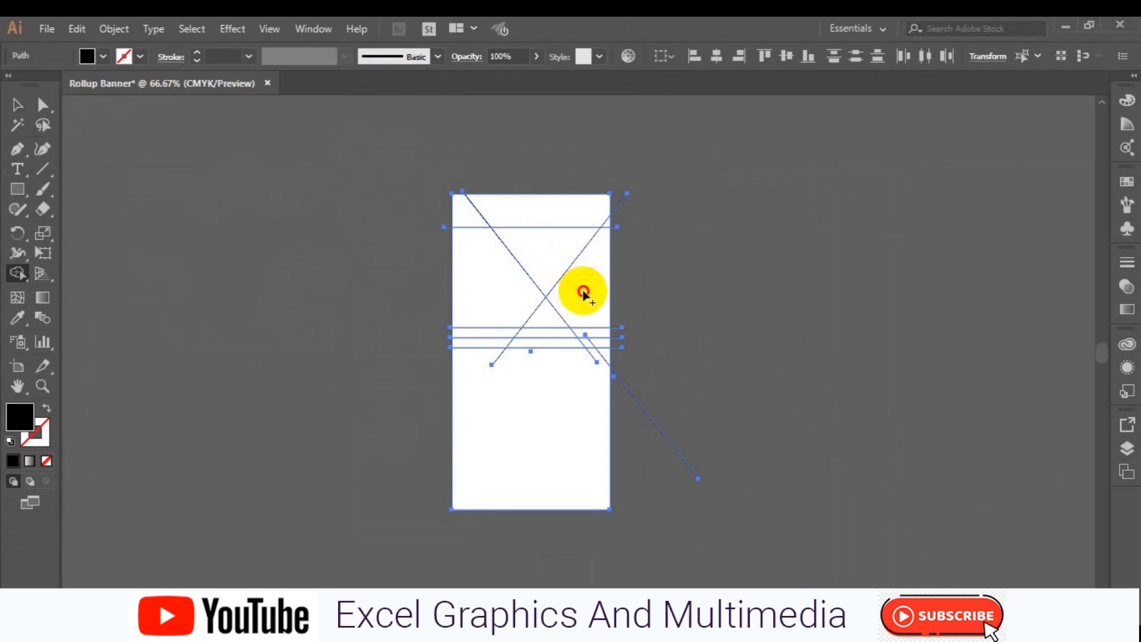
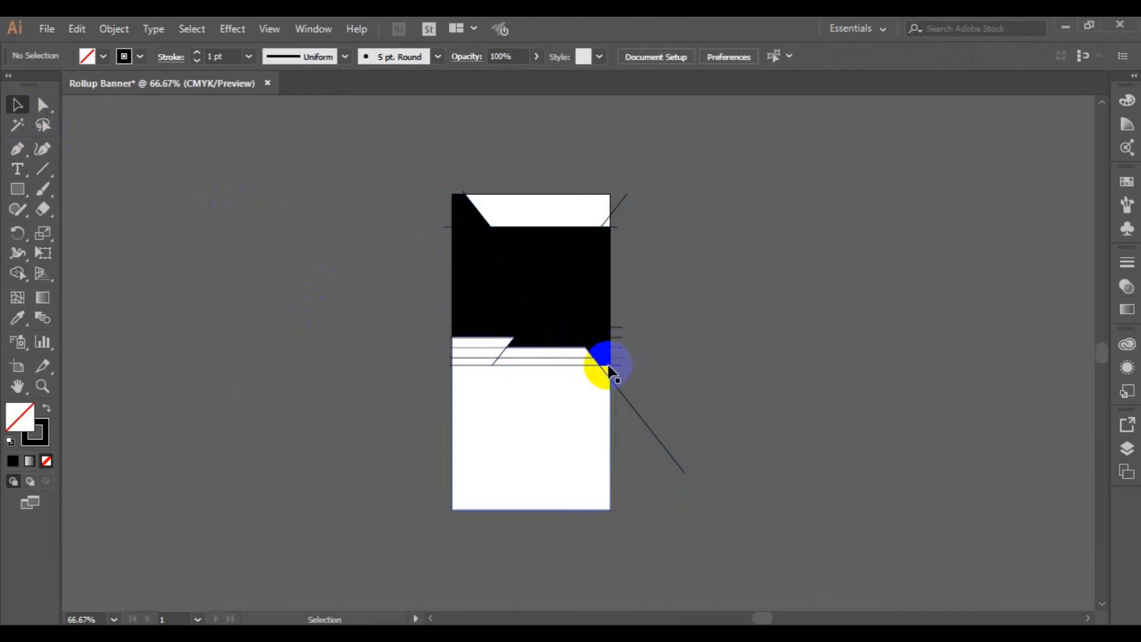
Give the small central triangle and the small shape at the artboard's right edge a mid-gray fill and no stroke
{"action": "left_click", "coordinate": [650, 363]}
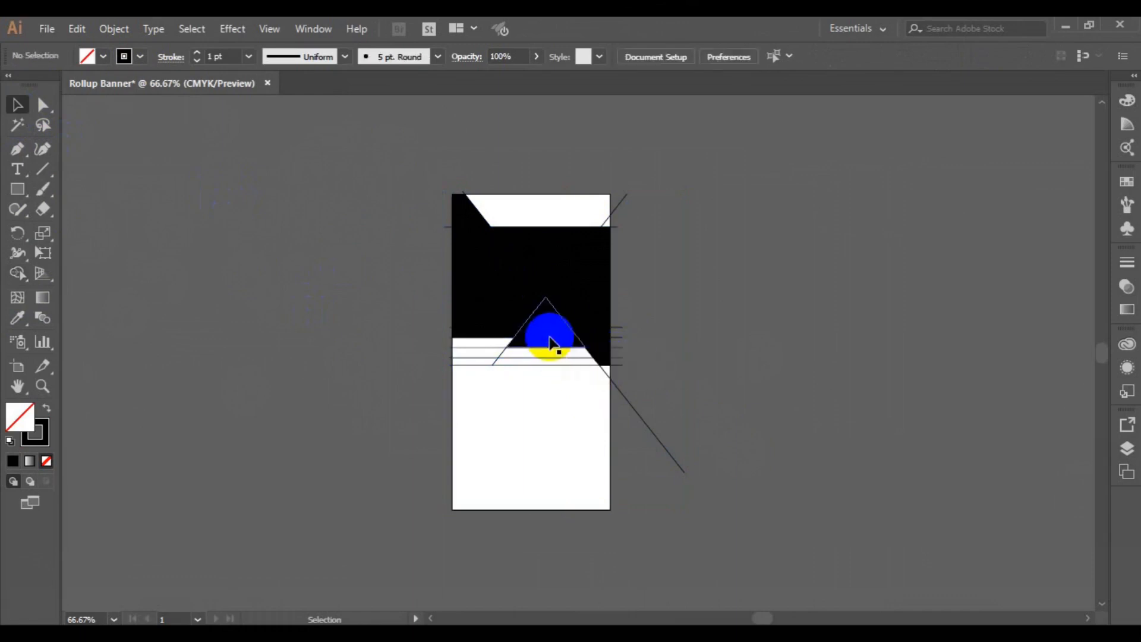
{"action": "left_click", "coordinate": [564, 343]}
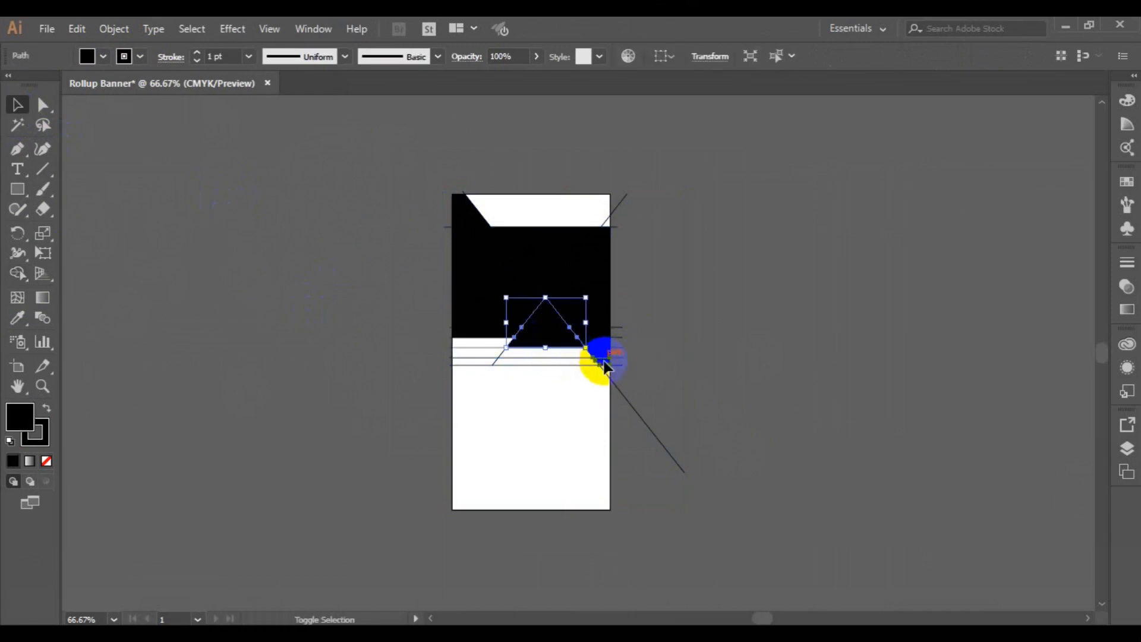
{"action": "left_click", "coordinate": [603, 365], "text": "shift"}
{"action": "left_click", "coordinate": [103, 58]}
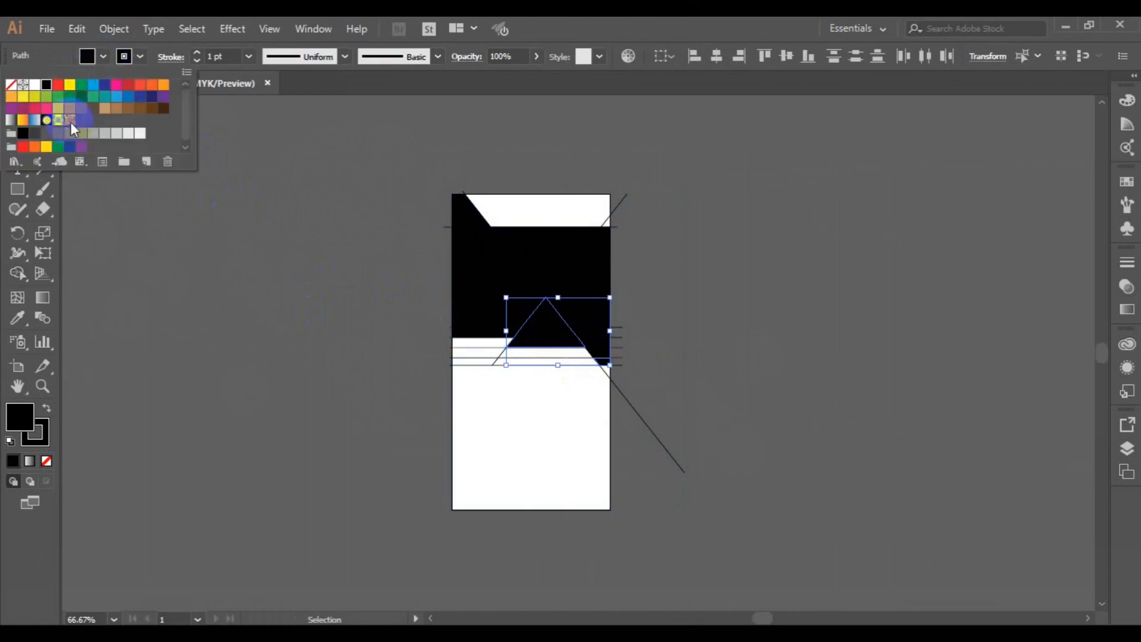
{"action": "left_click", "coordinate": [81, 138]}
{"action": "left_click", "coordinate": [140, 57]}
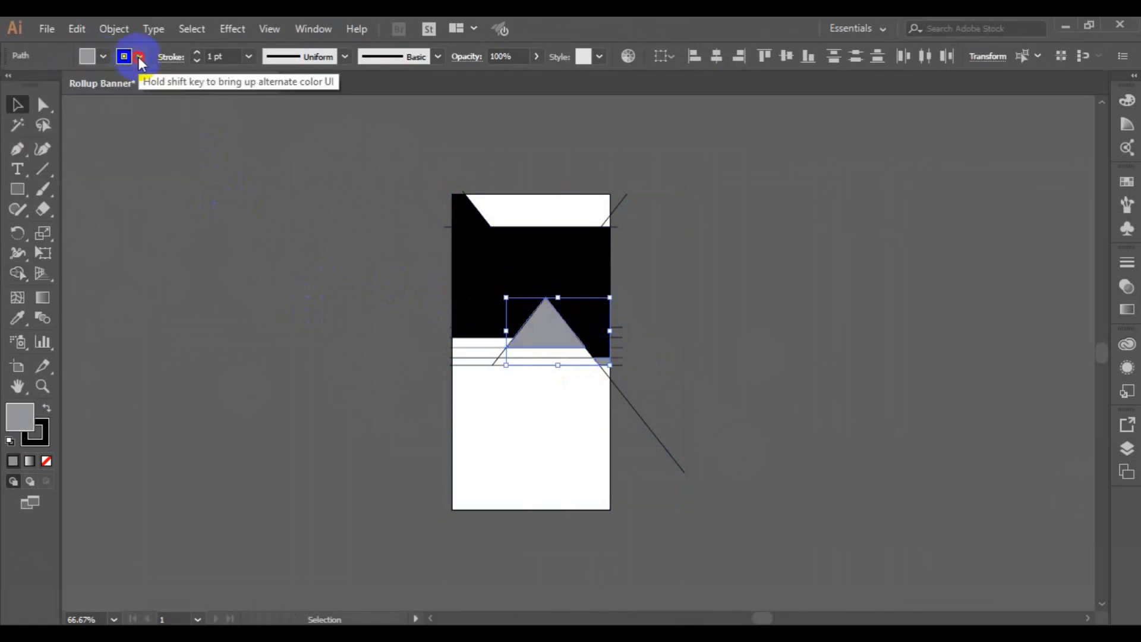
{"action": "left_click", "coordinate": [139, 56]}
{"action": "left_click", "coordinate": [10, 84]}
{"action": "left_click", "coordinate": [243, 248]}
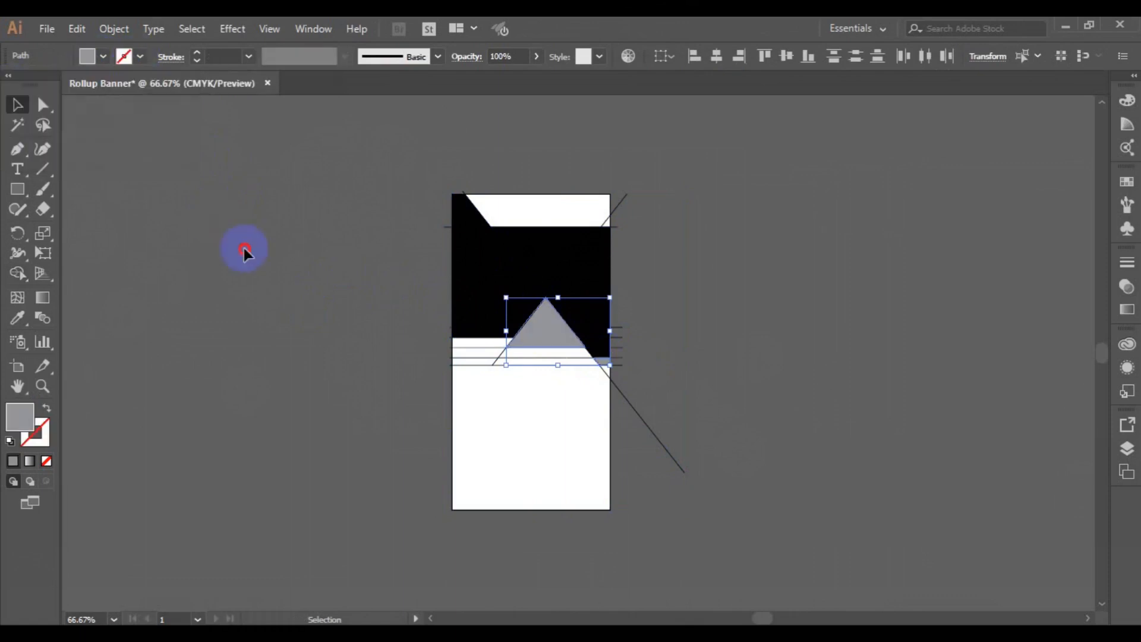
Remove the stroke from the large black shape along the artboard's right side and fill it dark gray
{"action": "left_click", "coordinate": [591, 283]}
{"action": "left_click", "coordinate": [141, 56]}
{"action": "left_click", "coordinate": [10, 85]}
{"action": "left_click", "coordinate": [100, 56]}
{"action": "left_click", "coordinate": [98, 62]}
{"action": "left_click", "coordinate": [98, 62]}
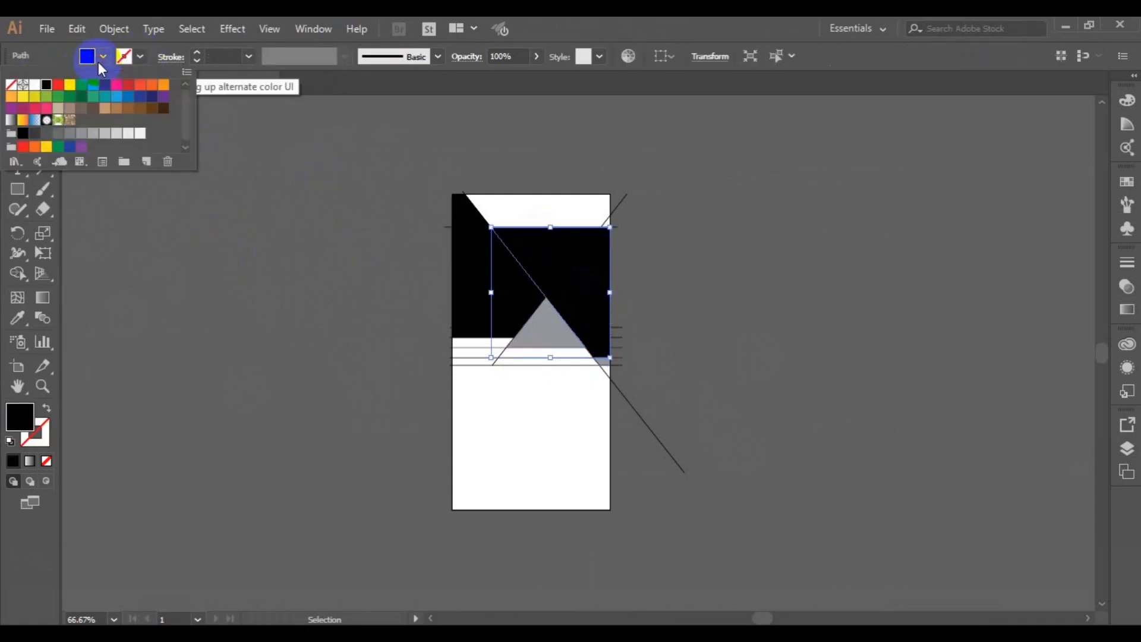
{"action": "left_click", "coordinate": [47, 139]}
{"action": "left_click", "coordinate": [185, 215]}
{"action": "left_click", "coordinate": [318, 260]}
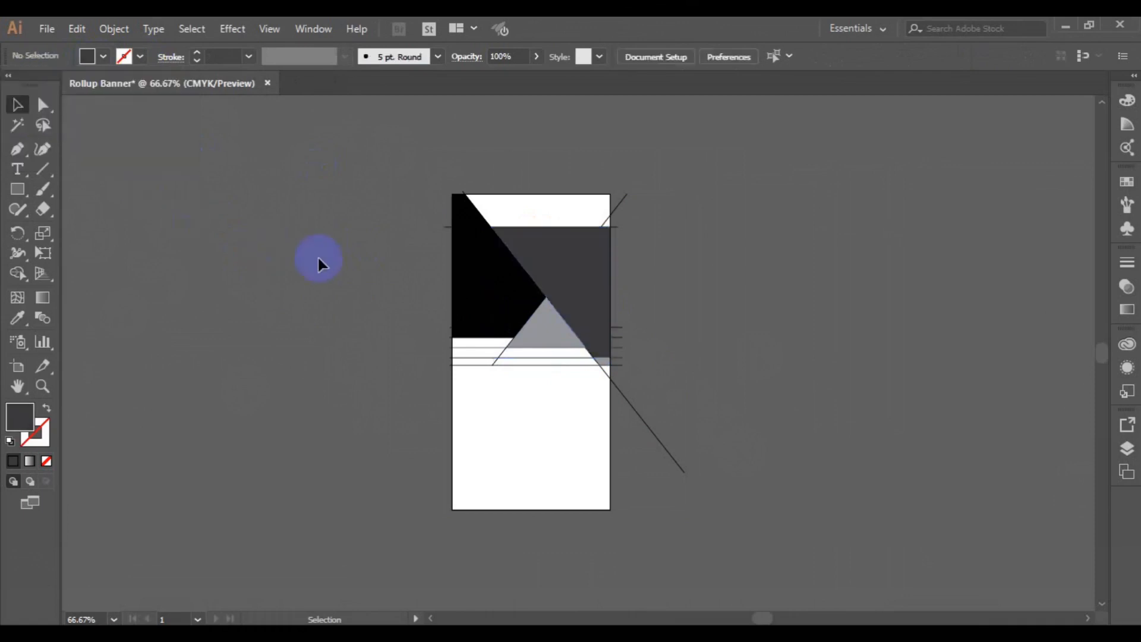
Delete the leftover diagonal piece at the upper right and the short horizontal stubs beside the artboard's right edge, except the lowest one
{"action": "left_click", "coordinate": [613, 209]}
{"action": "key", "text": "Delete"}
{"action": "left_click", "coordinate": [618, 227]}
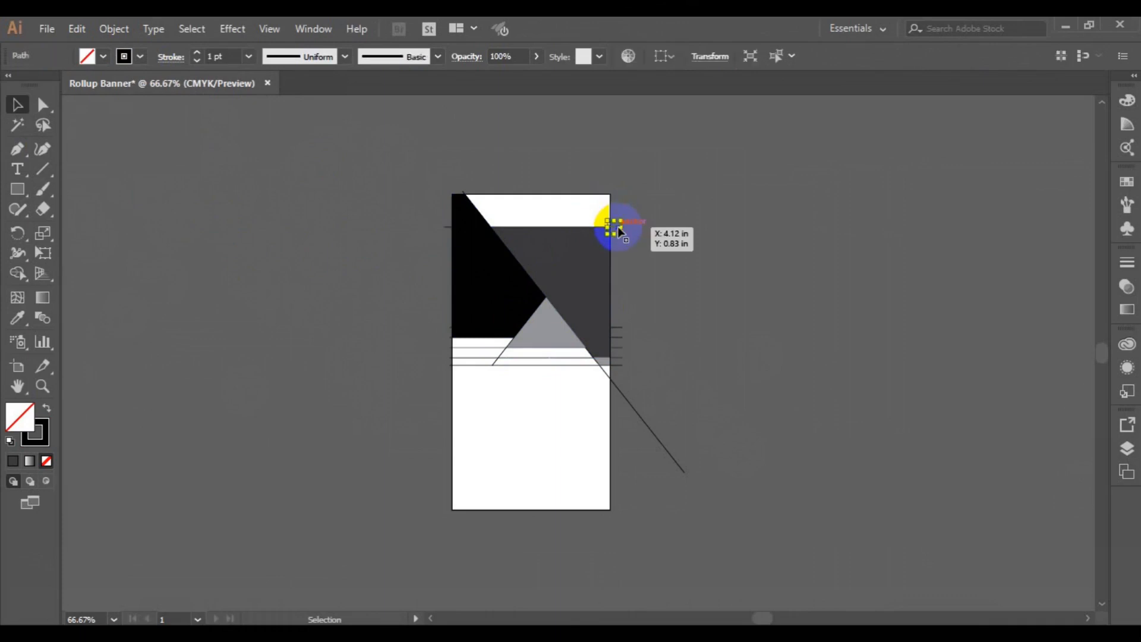
{"action": "key", "text": "Delete"}
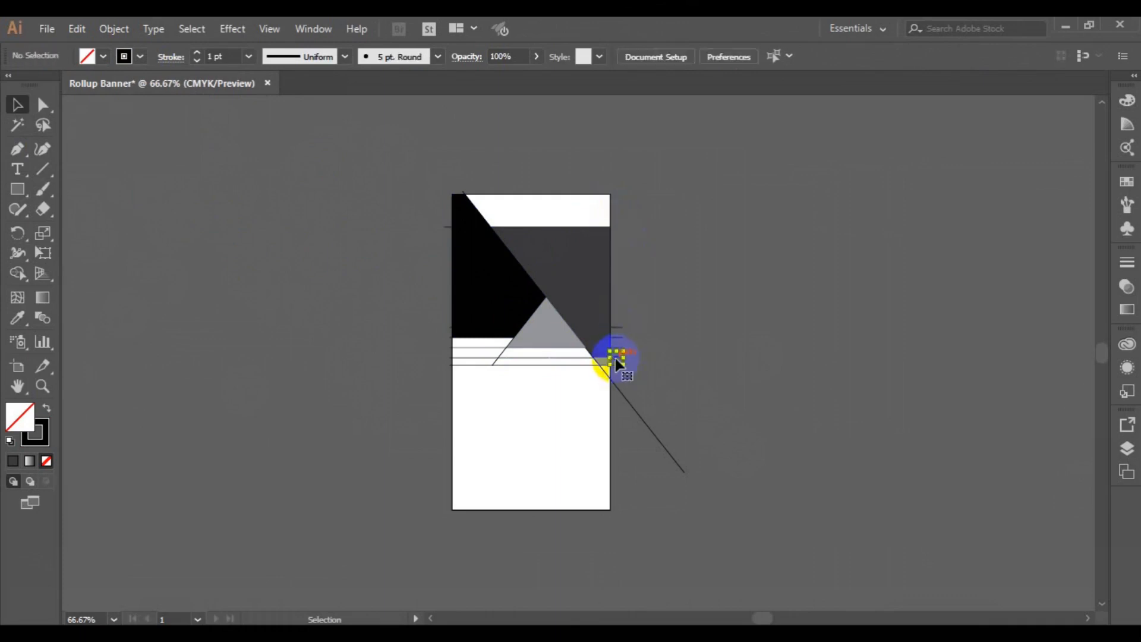
{"action": "left_click", "coordinate": [619, 348]}
{"action": "key", "text": "Delete"}
{"action": "left_click", "coordinate": [622, 336]}
{"action": "key", "text": "Delete"}
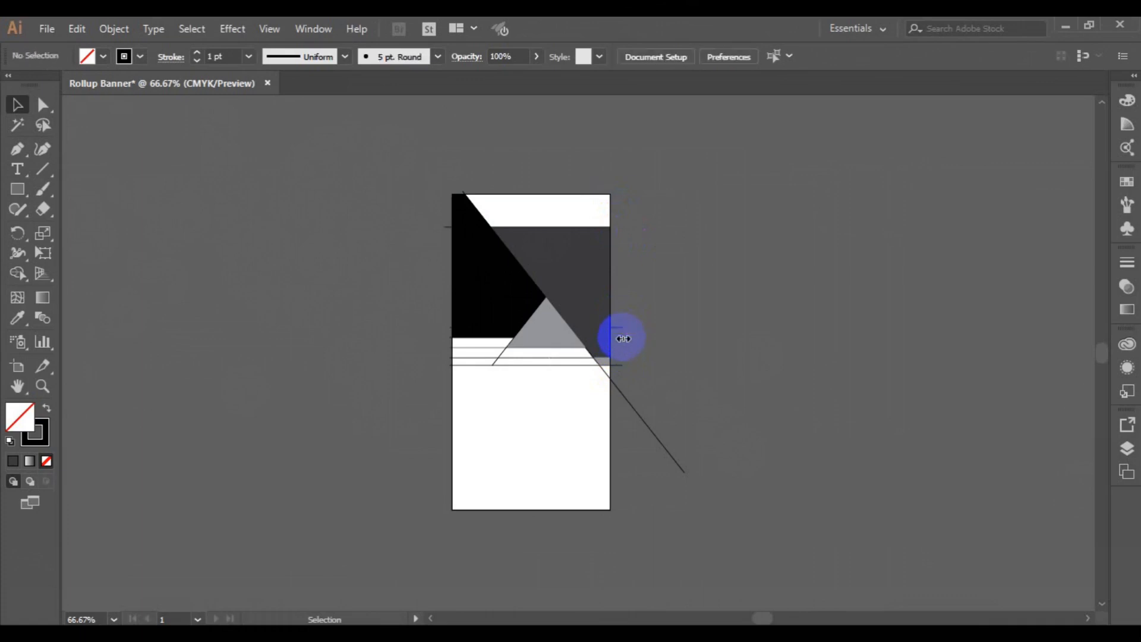
{"action": "left_click", "coordinate": [619, 326]}
{"action": "key", "text": "Delete"}
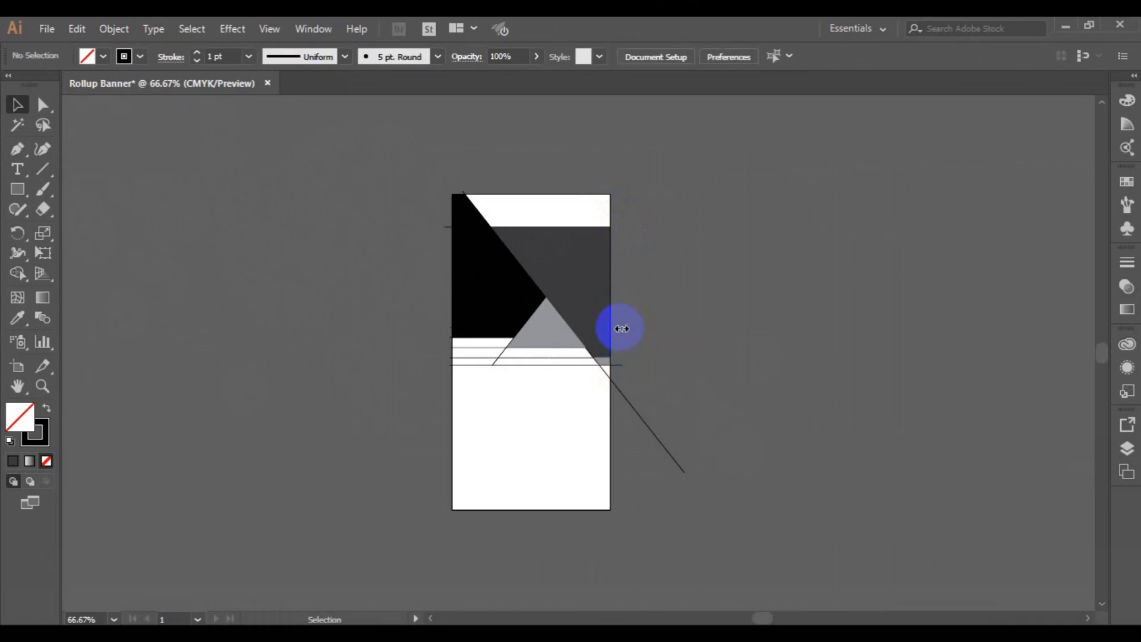
Delete the leftover horizontal lines and the short diagonal piece below the black shape and the gray triangle
{"action": "left_click", "coordinate": [540, 360]}
{"action": "key", "text": "Delete"}
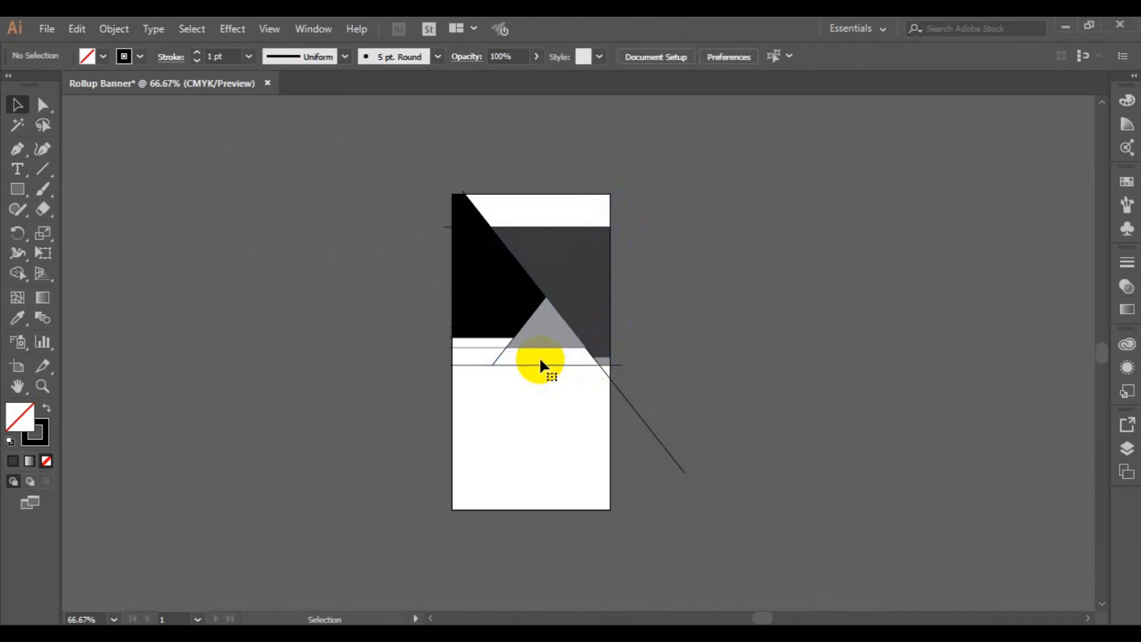
{"action": "left_click", "coordinate": [496, 357]}
{"action": "key", "text": "Delete"}
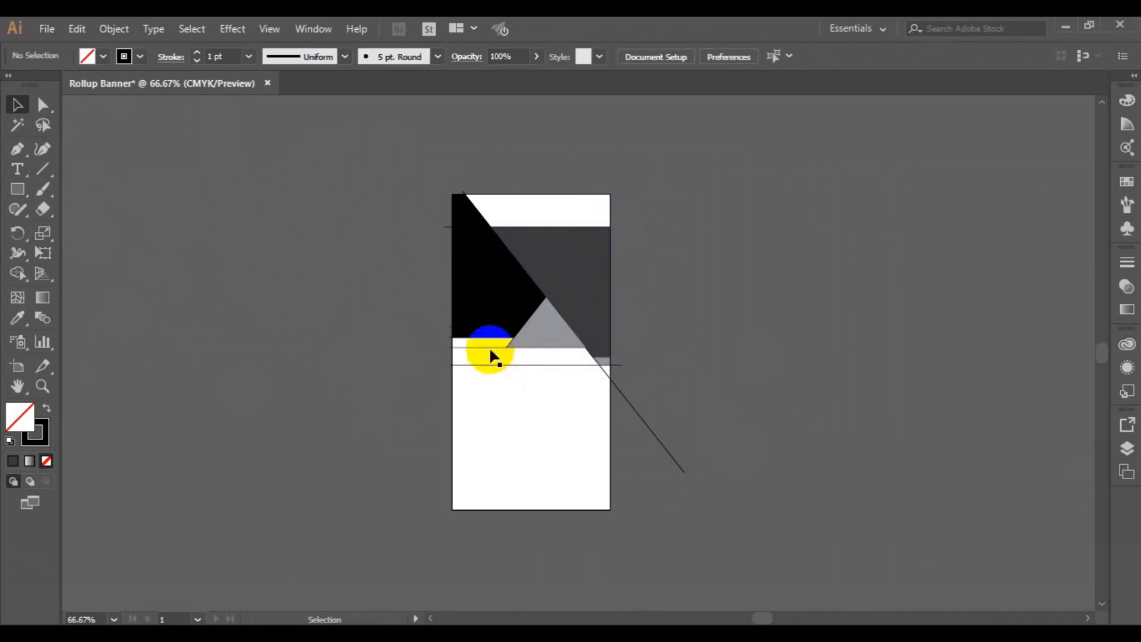
{"action": "left_click", "coordinate": [487, 347]}
{"action": "key", "text": "Delete"}
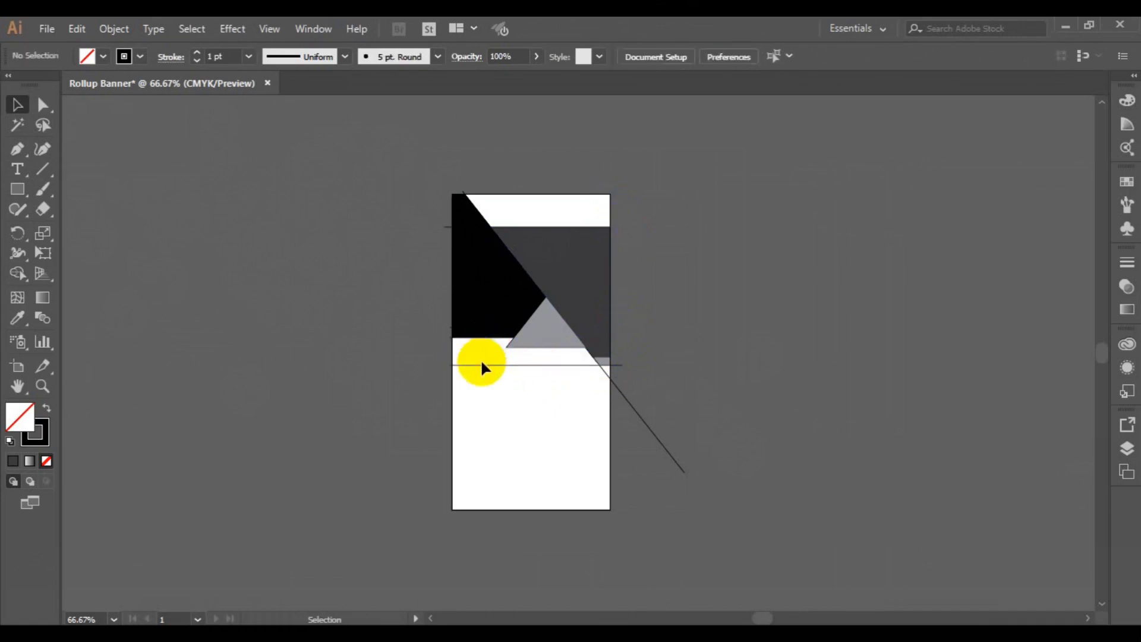
{"action": "left_click", "coordinate": [482, 363]}
{"action": "key", "text": "Delete"}
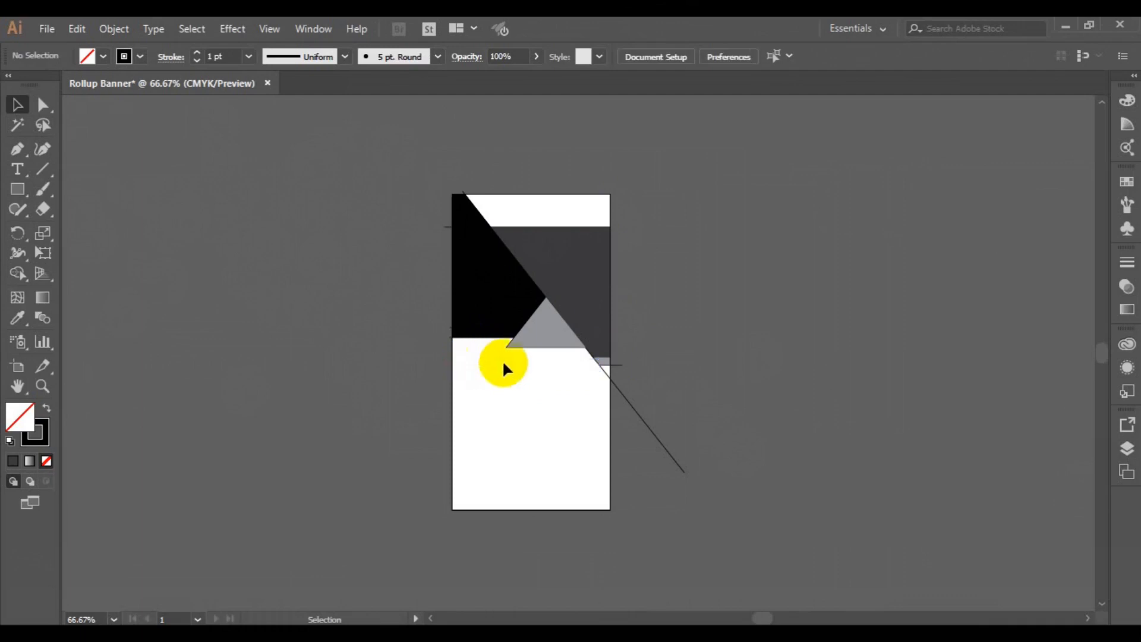
Delete the leftover diagonal line at the lower right, the short stubs on both sides of the artboard and the tiny piece at its top edge
{"action": "left_click", "coordinate": [548, 346]}
{"action": "left_click", "coordinate": [641, 418]}
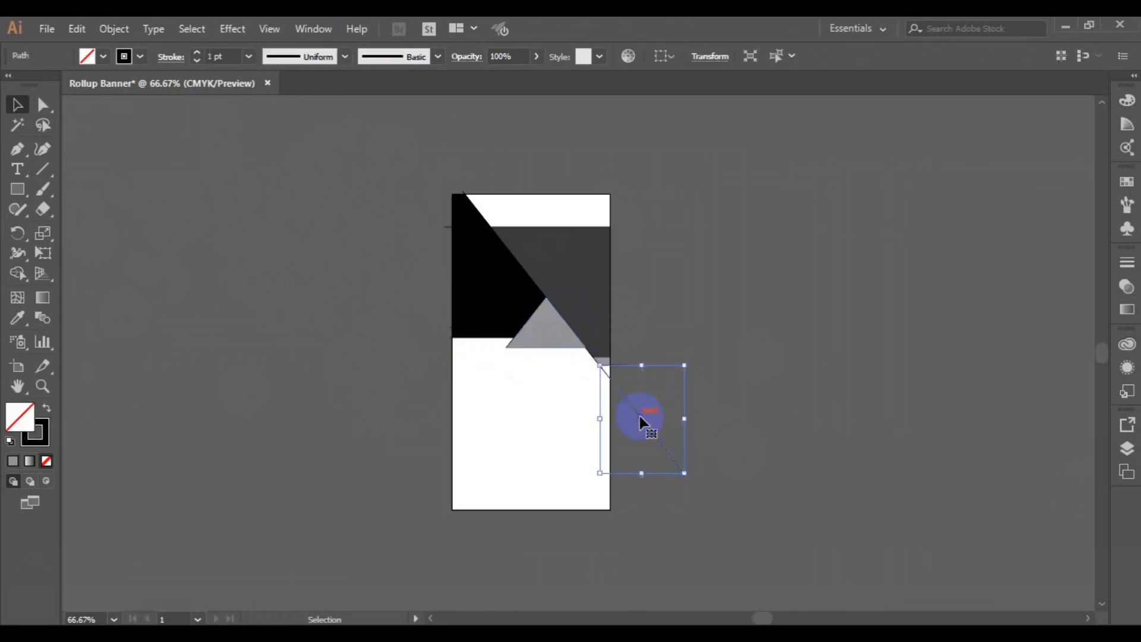
{"action": "key", "text": "Delete"}
{"action": "left_click", "coordinate": [619, 365]}
{"action": "key", "text": "Delete"}
{"action": "left_click", "coordinate": [447, 227]}
{"action": "key", "text": "Delete"}
{"action": "left_click", "coordinate": [464, 193]}
{"action": "key", "text": "Delete"}
Remove the stroke from the large black shape along the artboard's left side
{"action": "left_click_drag", "start_coordinate": [432, 181], "coordinate": [543, 280]}
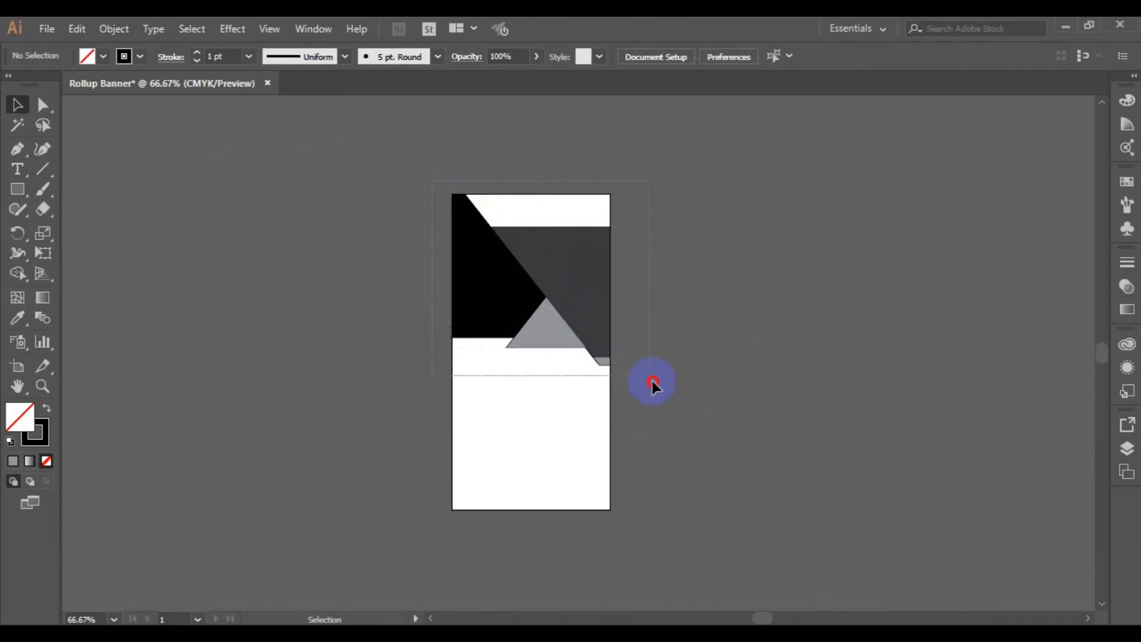
{"action": "left_click", "coordinate": [494, 300]}
{"action": "left_click", "coordinate": [474, 251]}
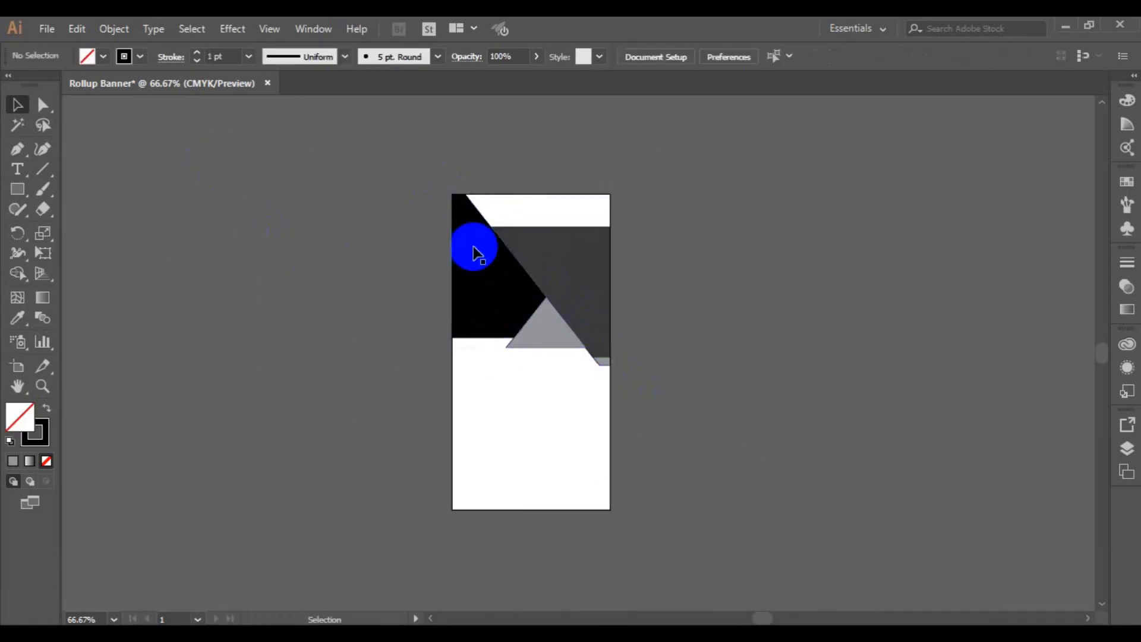
{"action": "left_click", "coordinate": [141, 57]}
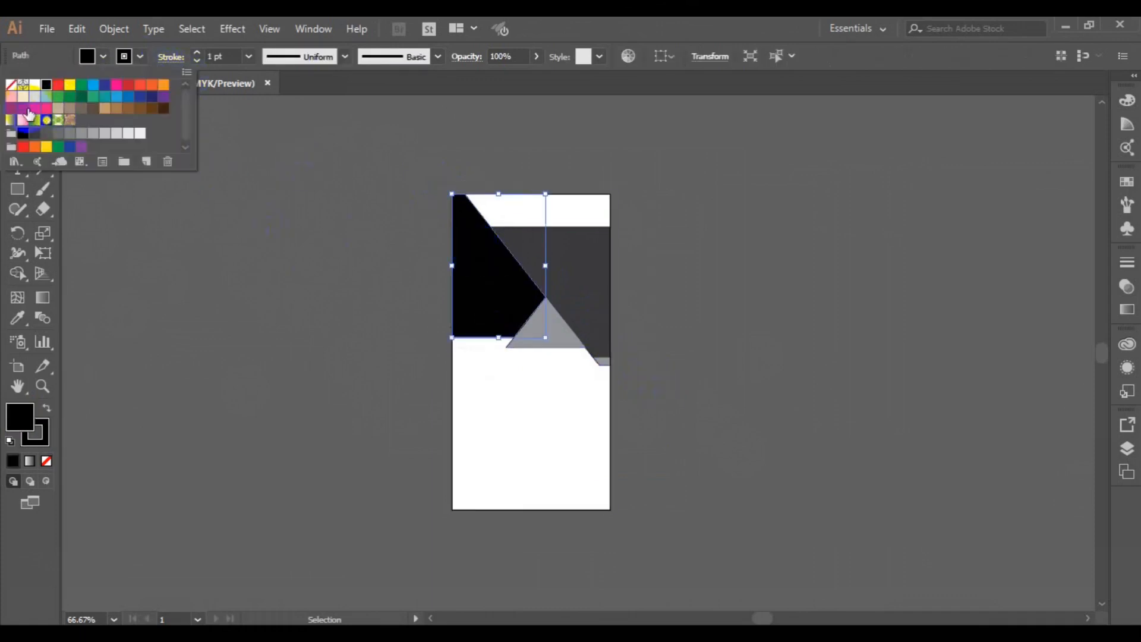
{"action": "left_click", "coordinate": [9, 86]}
{"action": "left_click", "coordinate": [202, 244]}
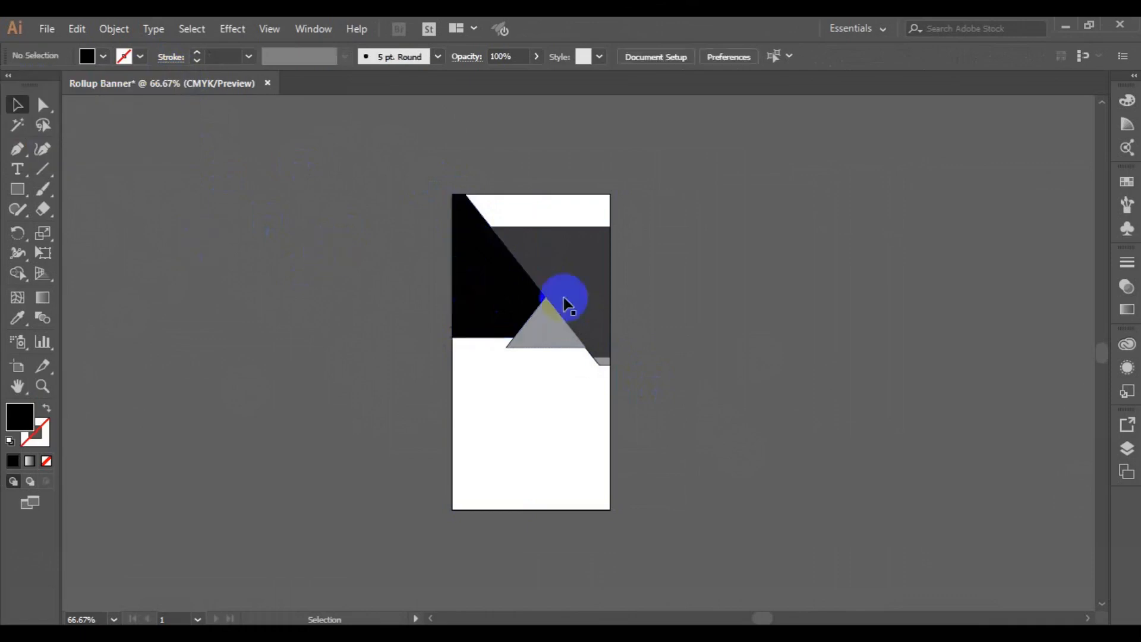
Examine the fill and stroke of the gray triangle, the dark gray shape and the outline around the white lower area
{"action": "left_click", "coordinate": [554, 323]}
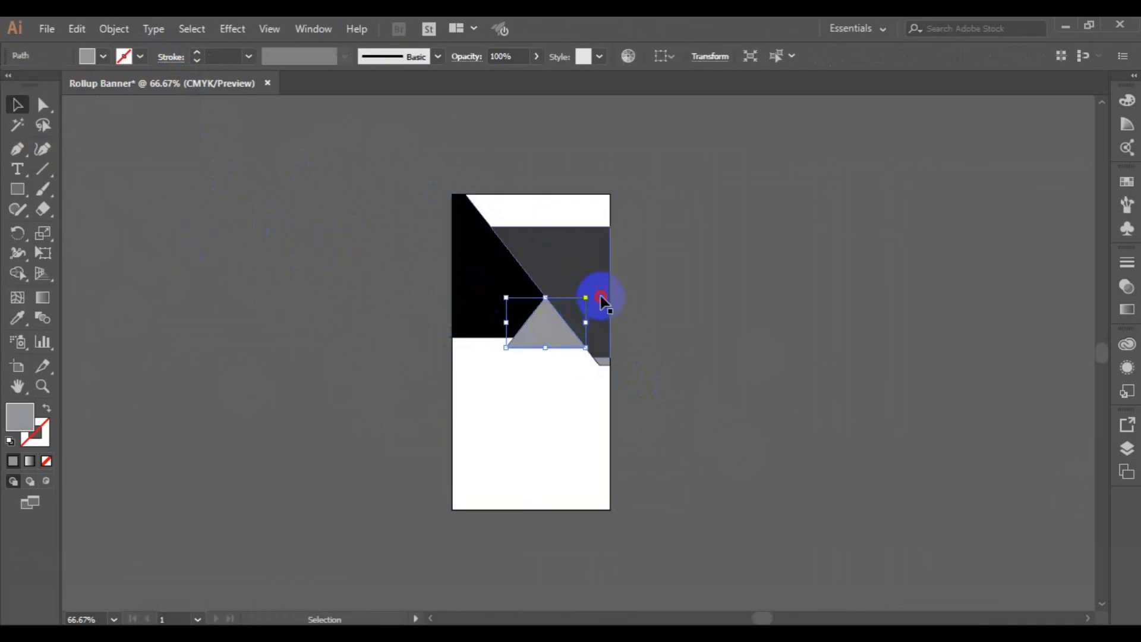
{"action": "left_click", "coordinate": [600, 300]}
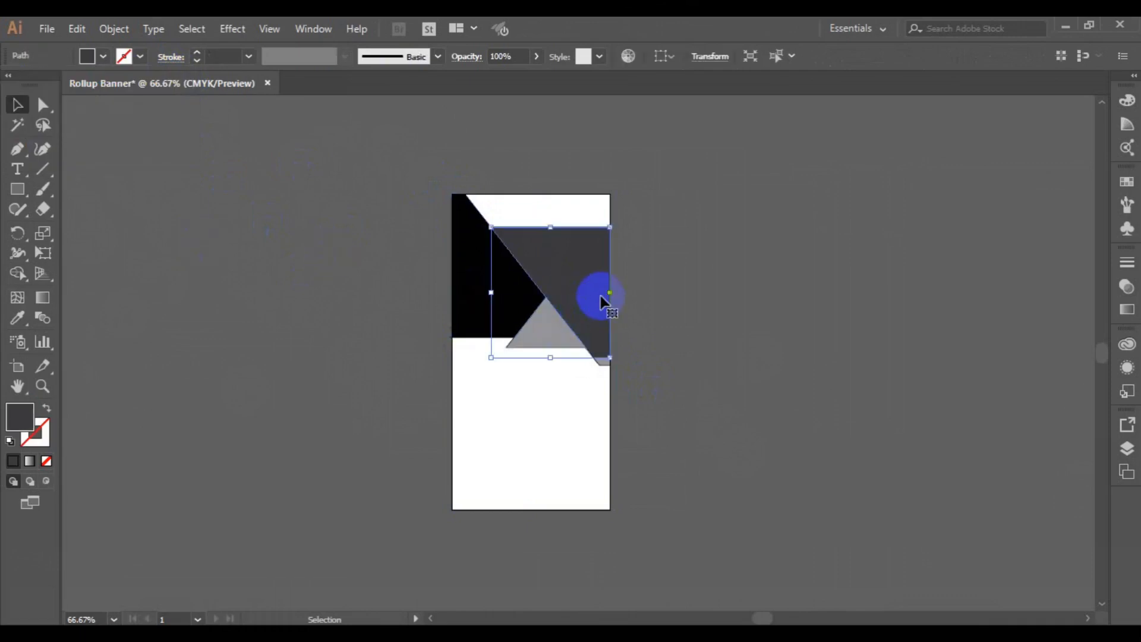
{"action": "left_click", "coordinate": [606, 367]}
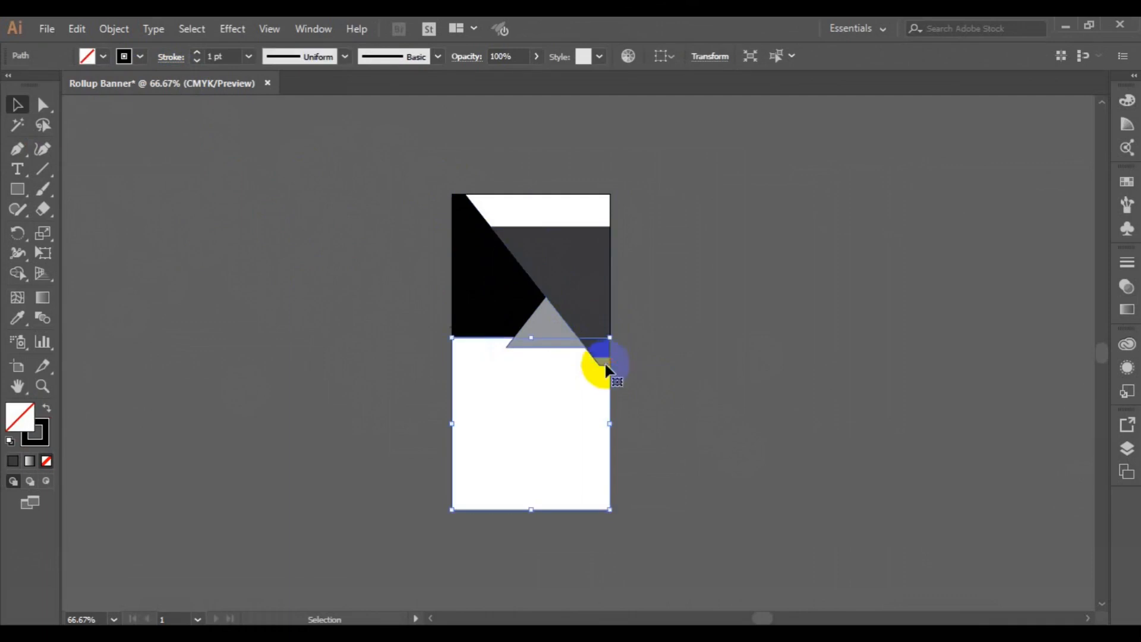
{"action": "left_click", "coordinate": [231, 318]}
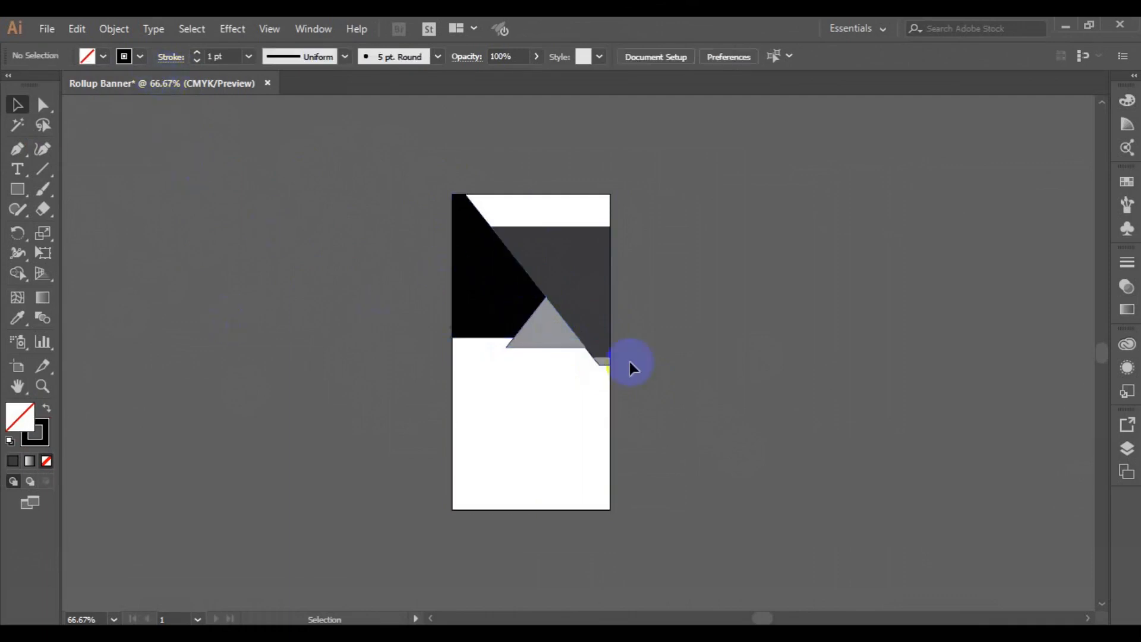
{"action": "left_click", "coordinate": [603, 364]}
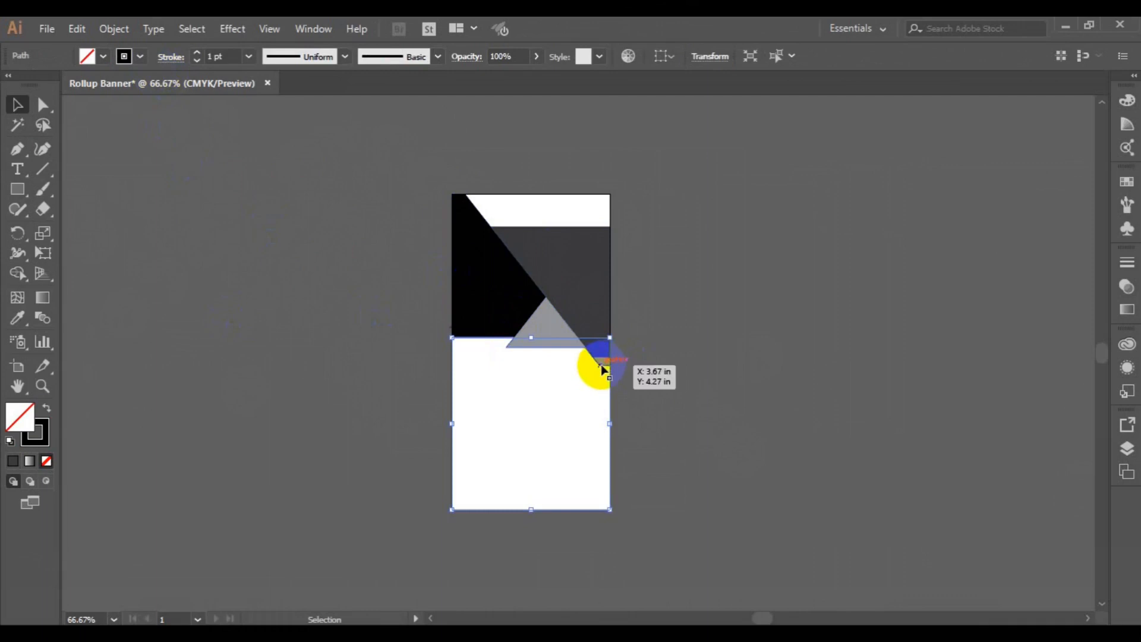
{"action": "left_click", "coordinate": [657, 360]}
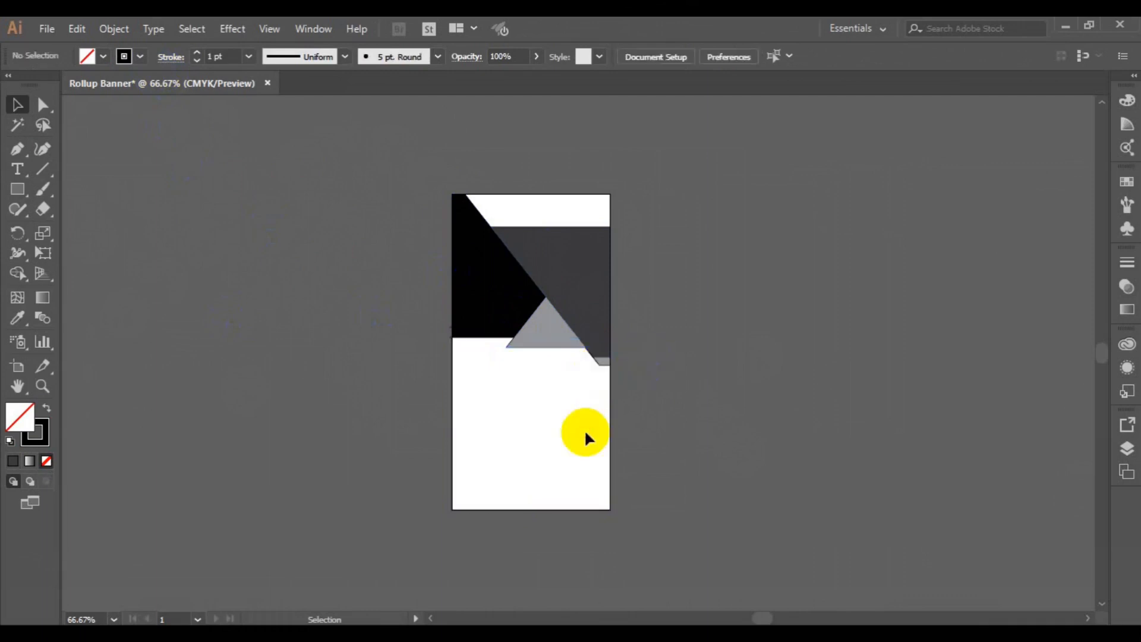
{"action": "left_click", "coordinate": [601, 368]}
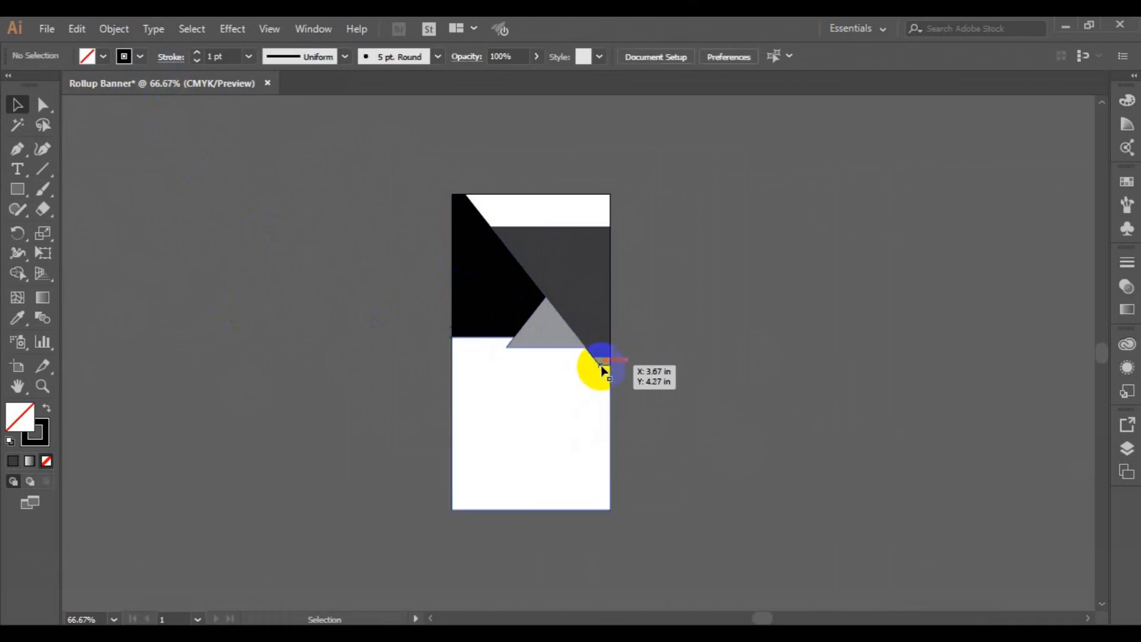
{"action": "left_click_drag", "start_coordinate": [601, 369], "coordinate": [593, 374]}
{"action": "left_click", "coordinate": [667, 326]}
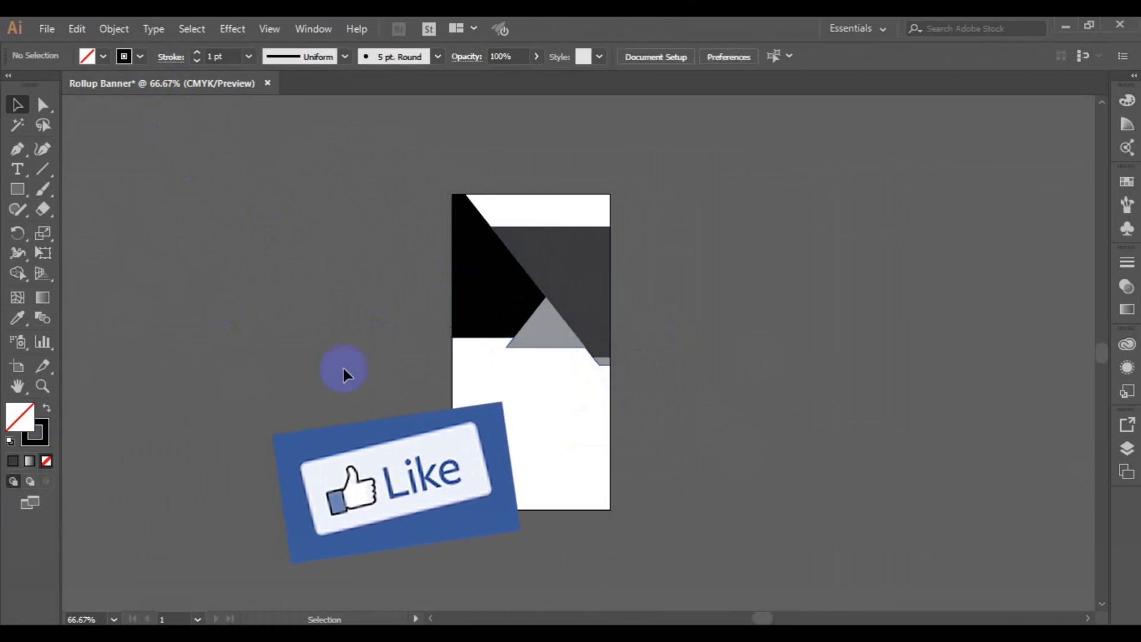
Draw a straight horizontal line with the Pen tool near the artboard's bottom, extending slightly past both sides
{"action": "left_click", "coordinate": [17, 148]}
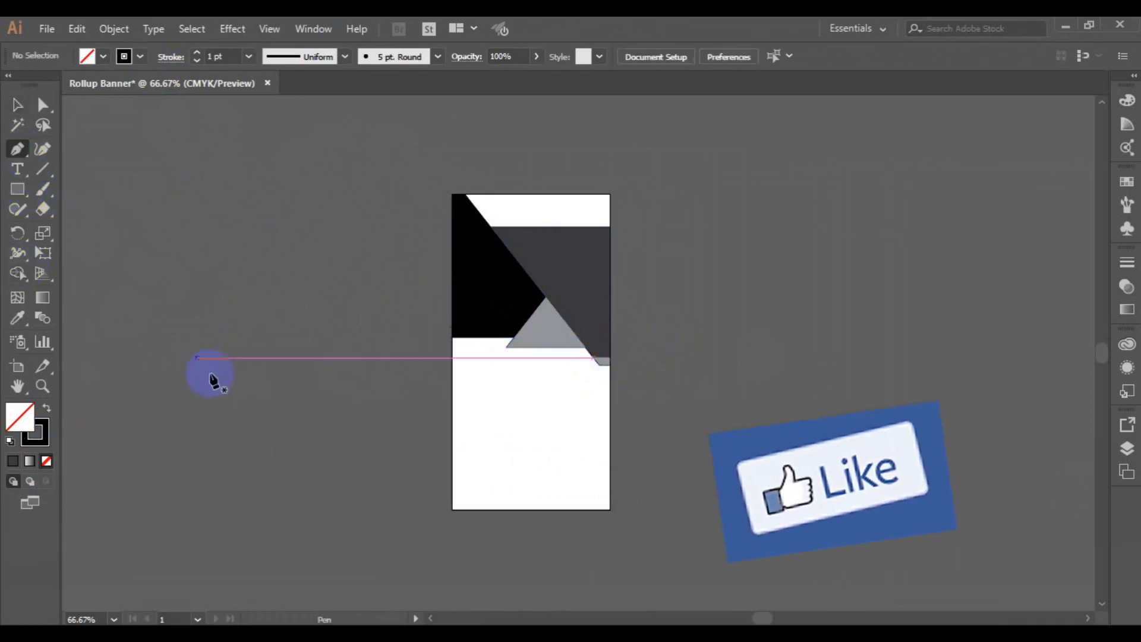
{"action": "left_click", "coordinate": [445, 489]}
{"action": "left_click", "coordinate": [601, 488]}
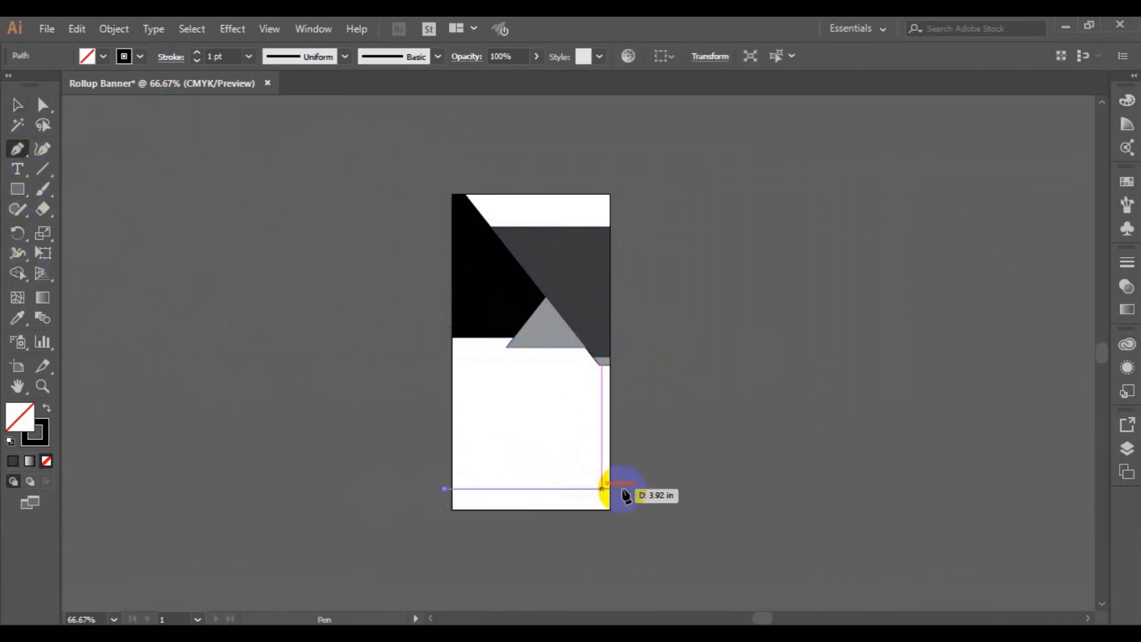
{"action": "left_click", "coordinate": [622, 488]}
{"action": "left_click", "coordinate": [665, 515], "text": "ctrl"}
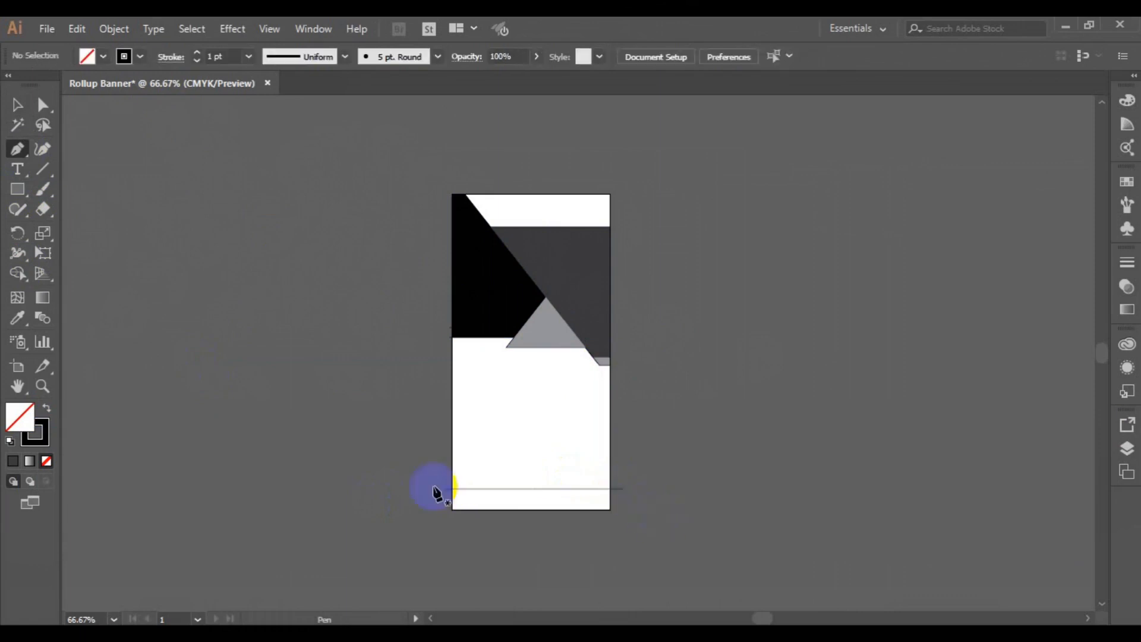
Draw a low, wide rectangle over the bottom horizontal line, center the two horizontally and group them
{"action": "left_click", "coordinate": [17, 188]}
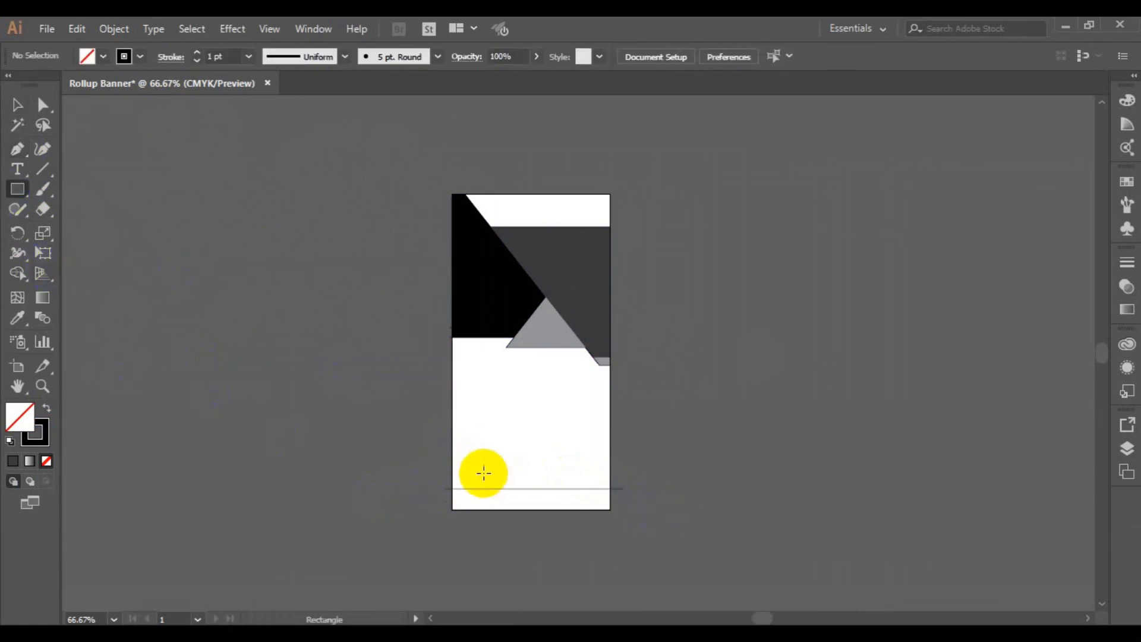
{"action": "left_click_drag", "start_coordinate": [483, 473], "coordinate": [584, 493]}
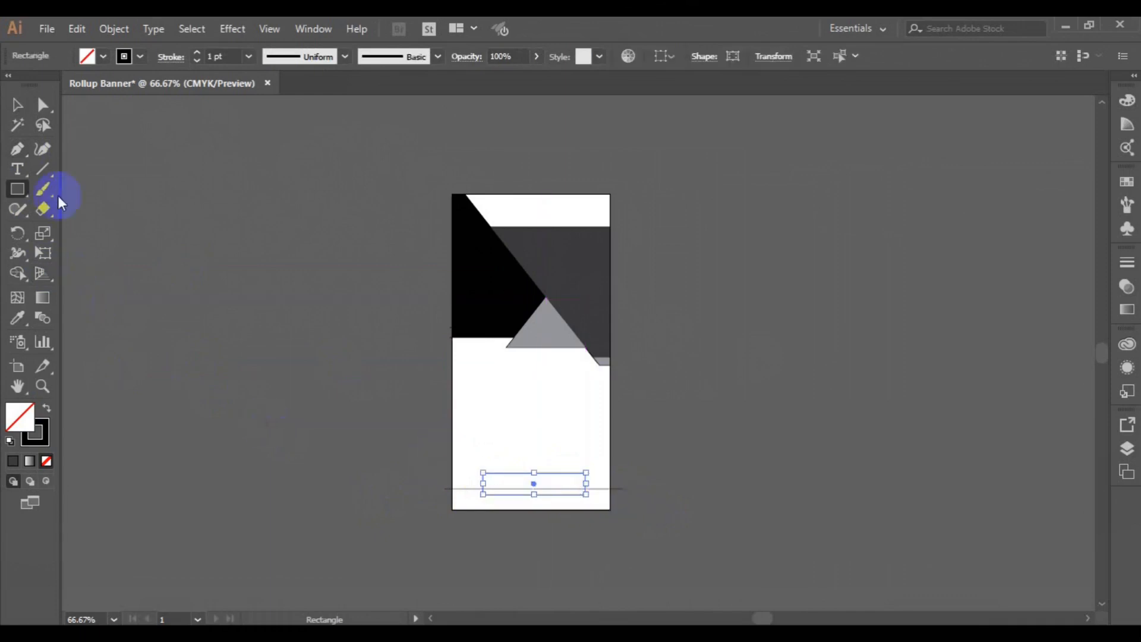
{"action": "left_click", "coordinate": [16, 107]}
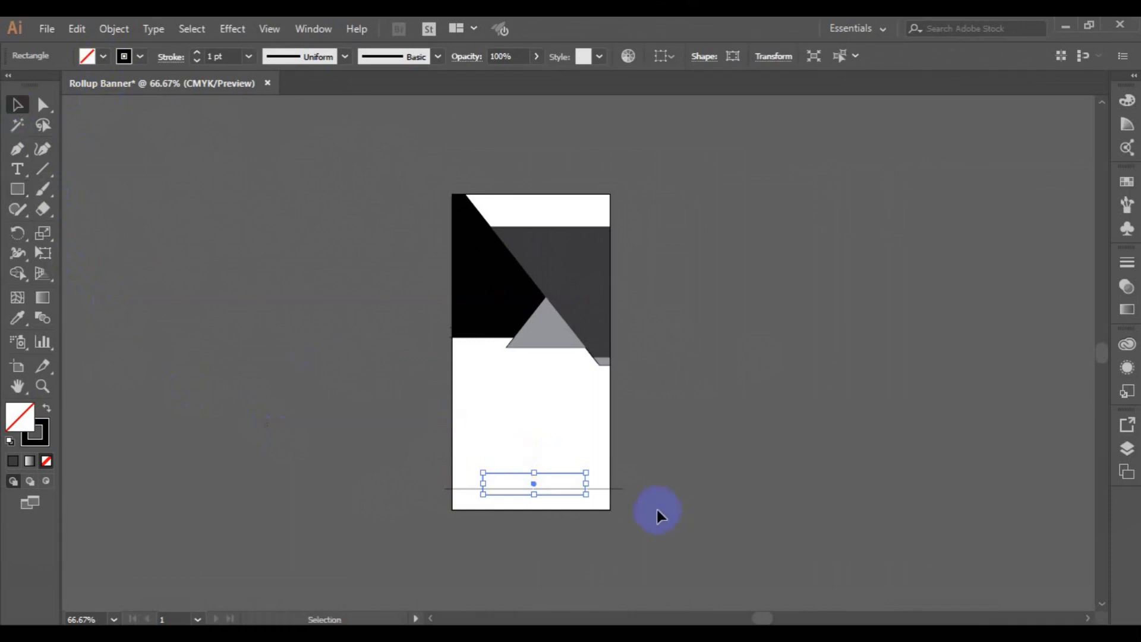
{"action": "left_click", "coordinate": [622, 488], "text": "shift"}
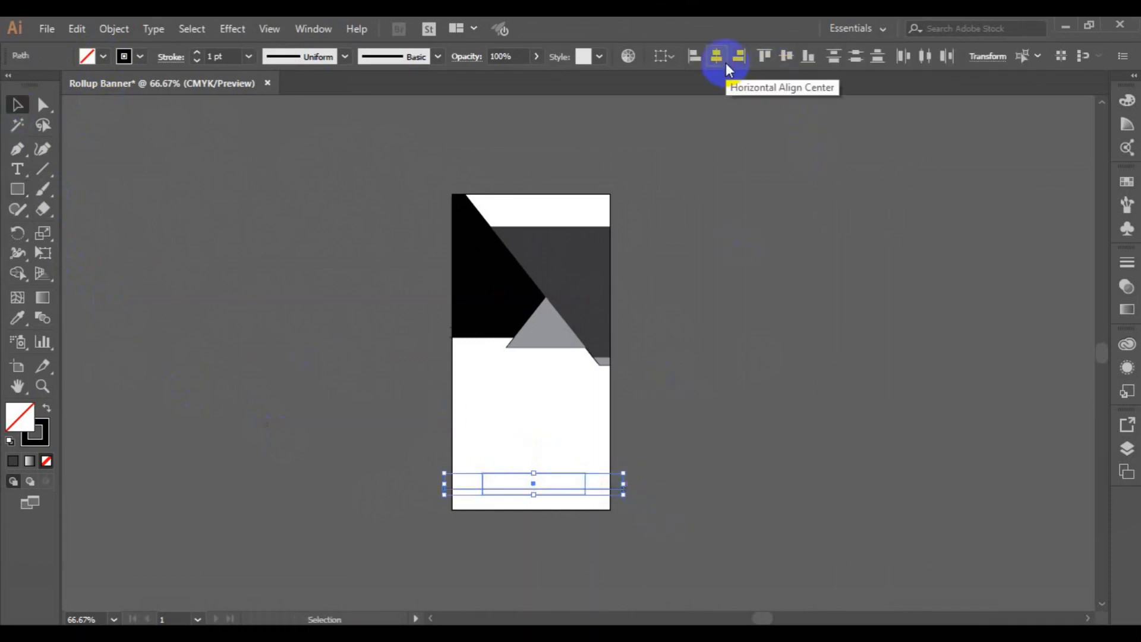
{"action": "key", "text": "ctrl+g"}
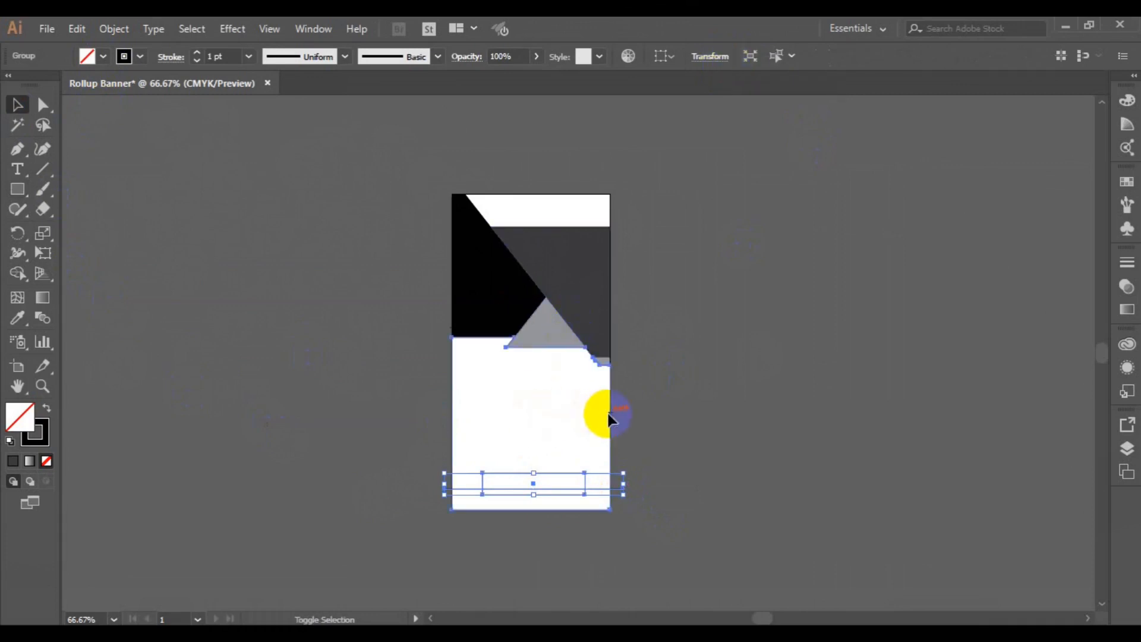
Center the grouped rectangle and line horizontally on the outline of the white lower area, and delete that outline
{"action": "left_click", "coordinate": [609, 413], "text": "shift"}
{"action": "left_click", "coordinate": [719, 51]}
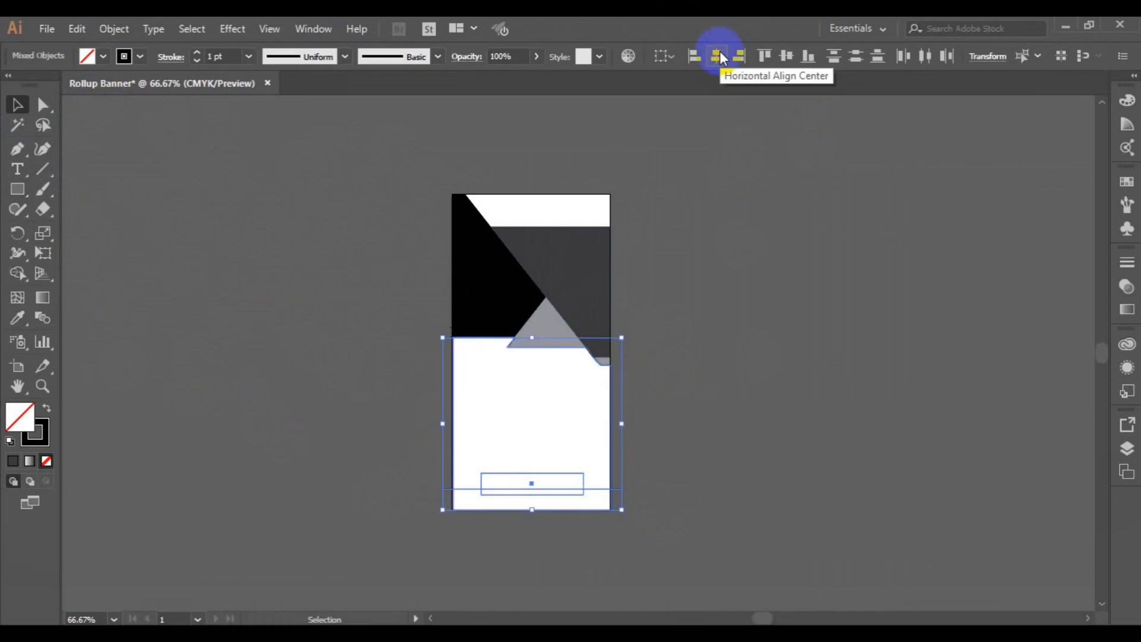
{"action": "left_click", "coordinate": [813, 220]}
{"action": "key", "text": "a"}
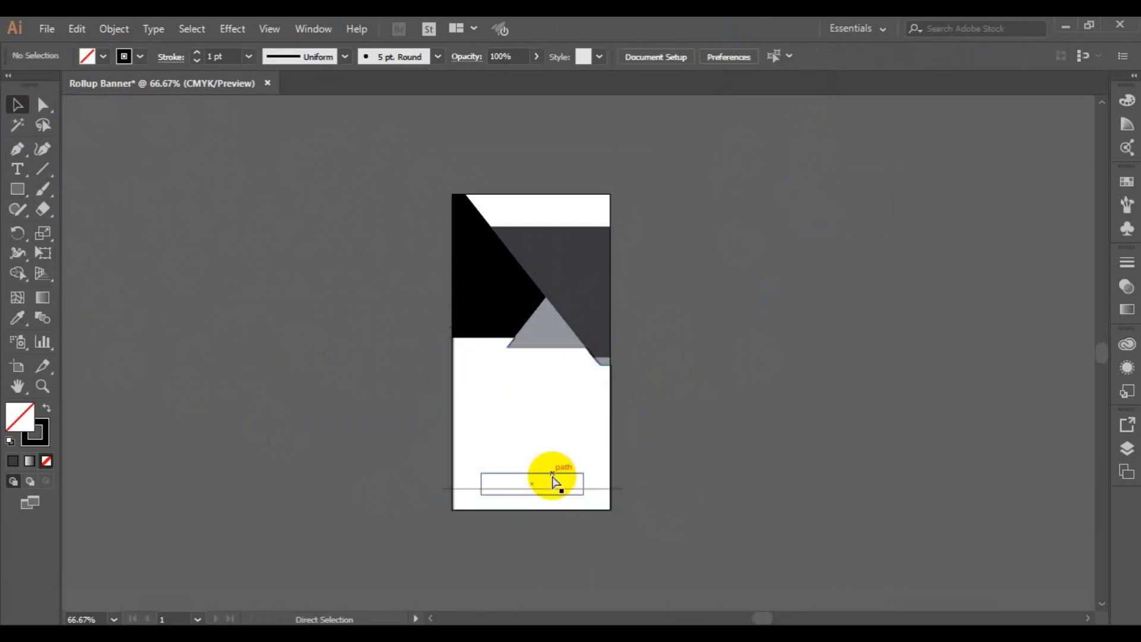
{"action": "key", "text": "ctrl+plus"}
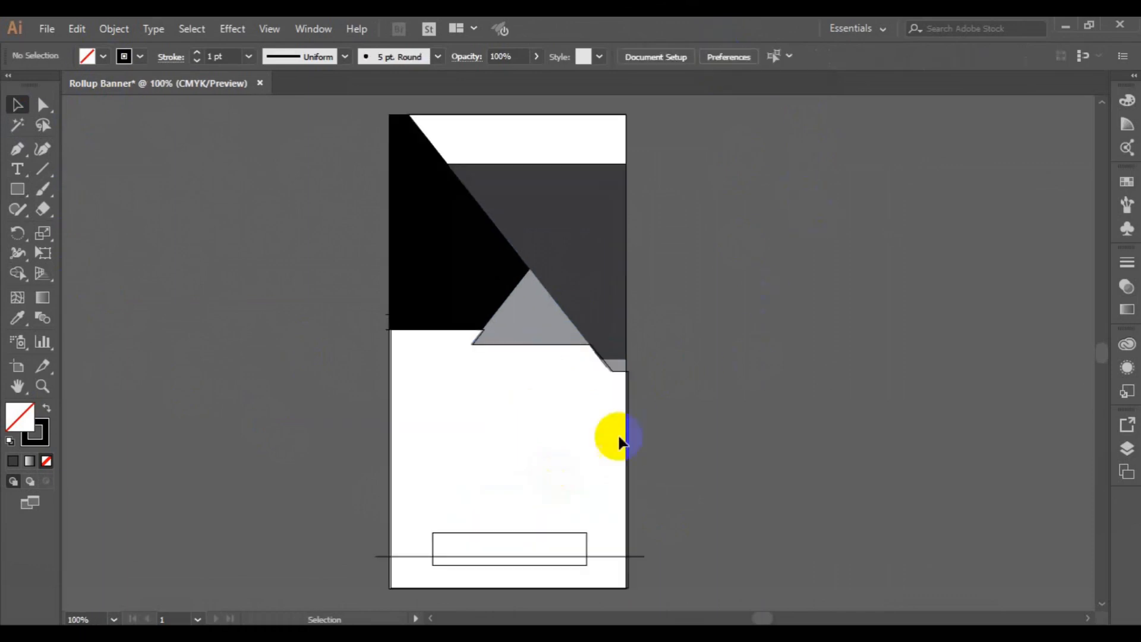
{"action": "left_click", "coordinate": [625, 372]}
{"action": "key", "text": "Delete"}
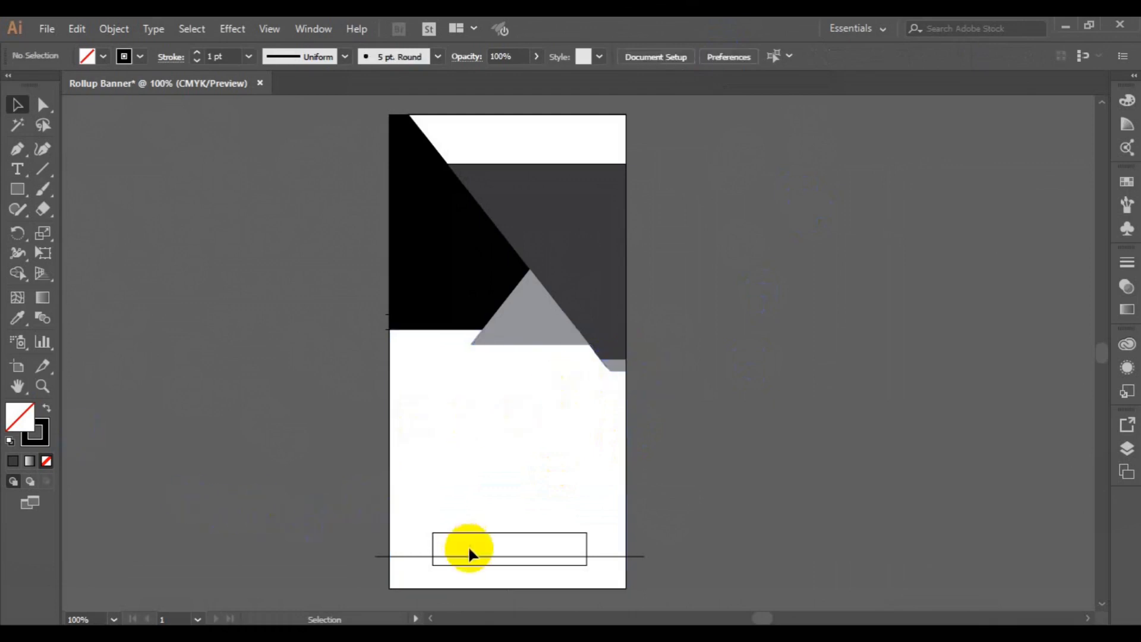
Draw a rectangle across the artboard's full width from just below the gray shapes to slightly past its bottom edge
{"action": "left_click_drag", "start_coordinate": [460, 543], "coordinate": [654, 600]}
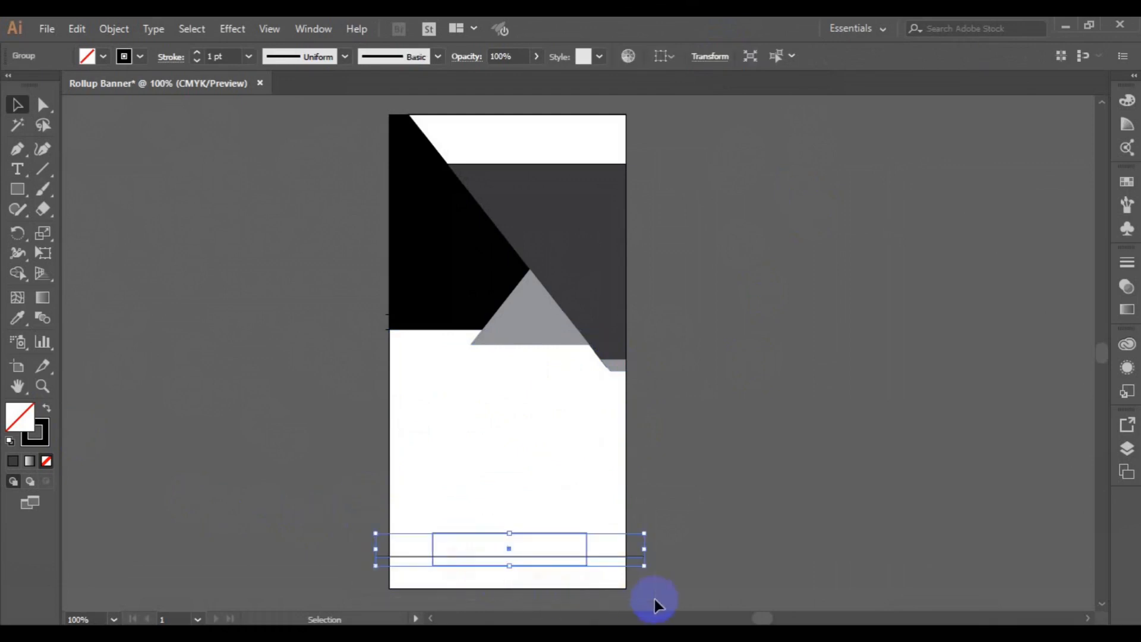
{"action": "left_click", "coordinate": [16, 188]}
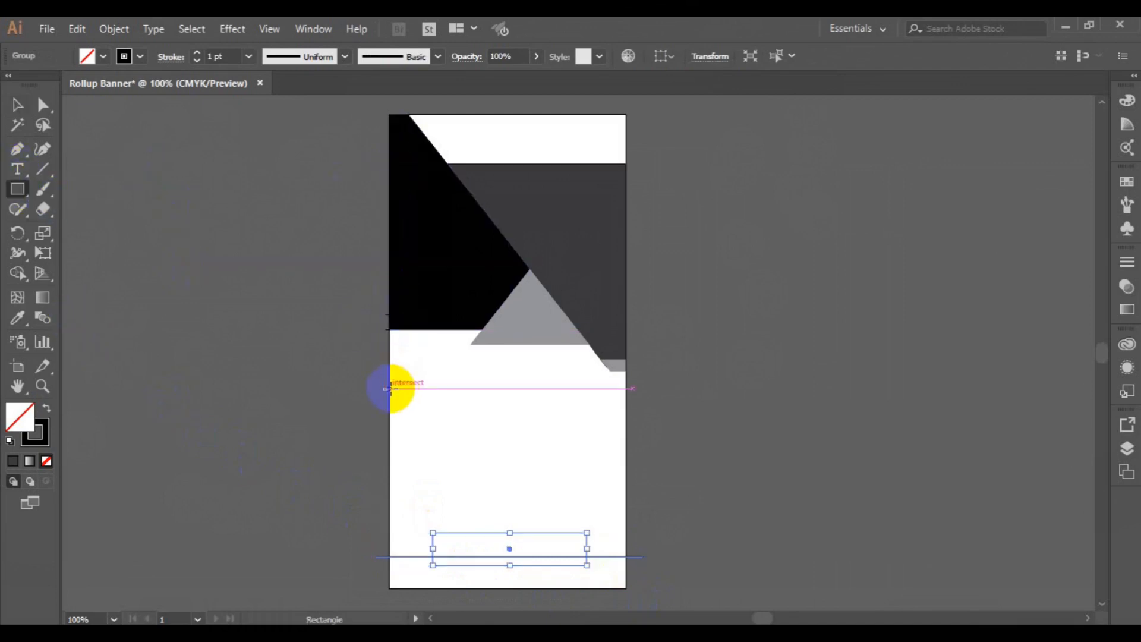
{"action": "left_click_drag", "start_coordinate": [389, 389], "coordinate": [625, 592]}
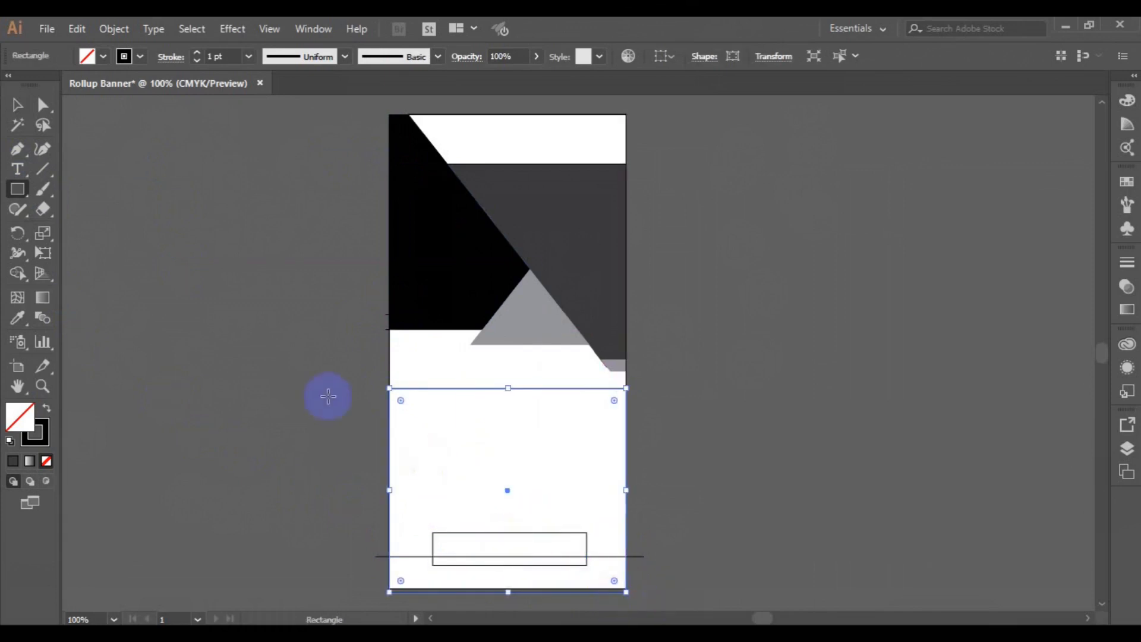
Use Shape Builder on the two rectangles and the line to fill the small rectangle and the band below the line black, without stroke
{"action": "left_click", "coordinate": [16, 116]}
{"action": "left_click_drag", "start_coordinate": [343, 393], "coordinate": [711, 615]}
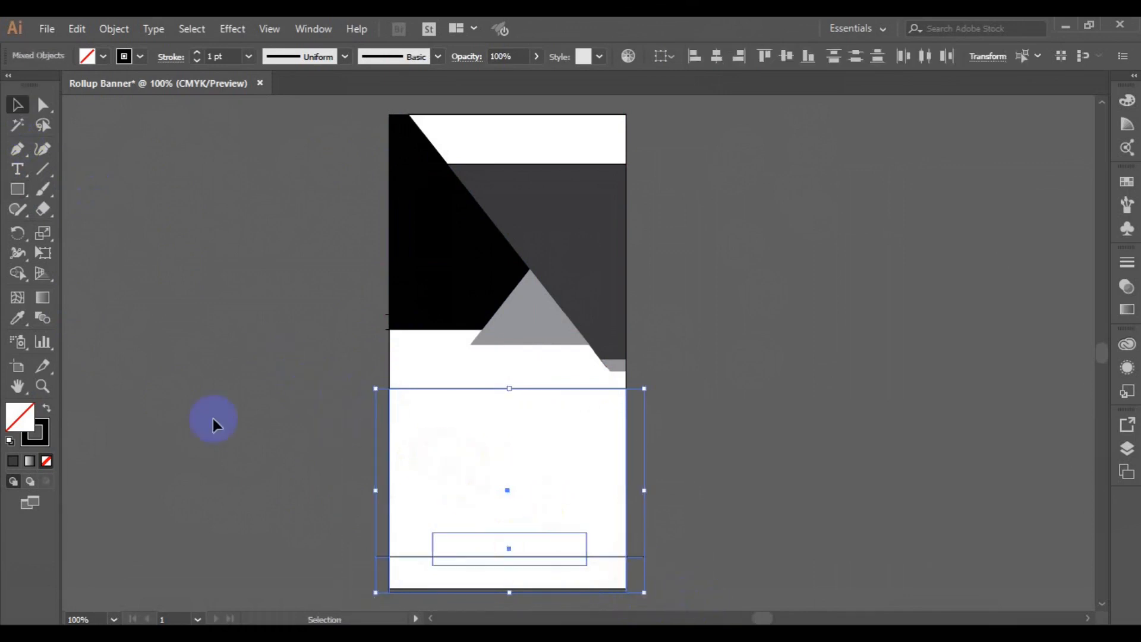
{"action": "left_click", "coordinate": [17, 274]}
{"action": "left_click", "coordinate": [103, 57]}
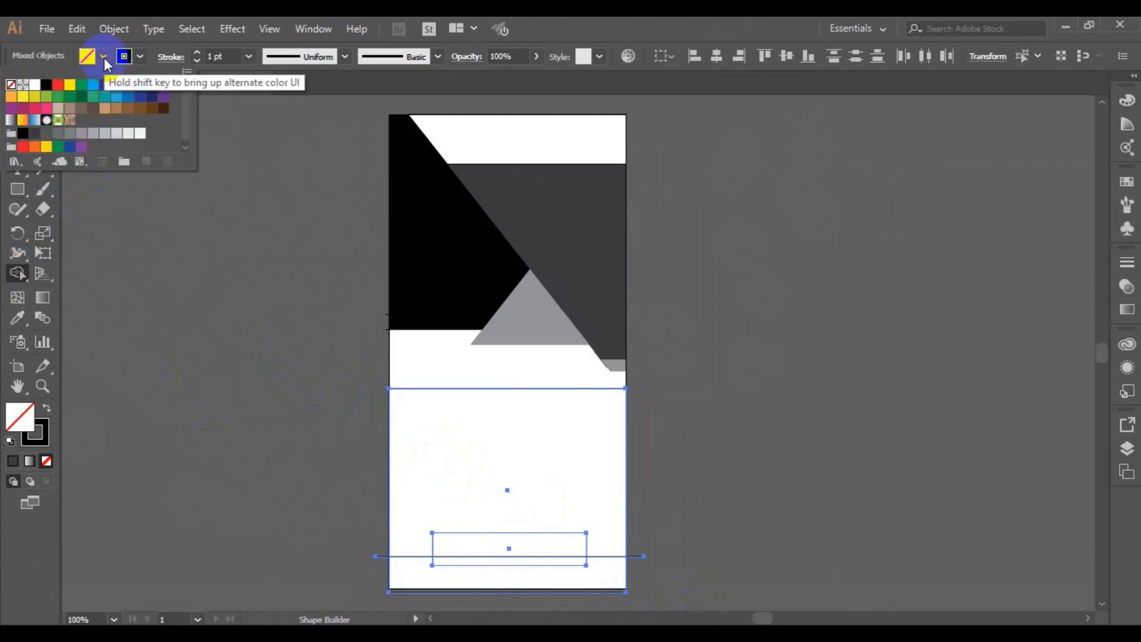
{"action": "left_click", "coordinate": [47, 84]}
{"action": "left_click", "coordinate": [140, 57]}
{"action": "left_click", "coordinate": [140, 56]}
{"action": "left_click", "coordinate": [11, 85]}
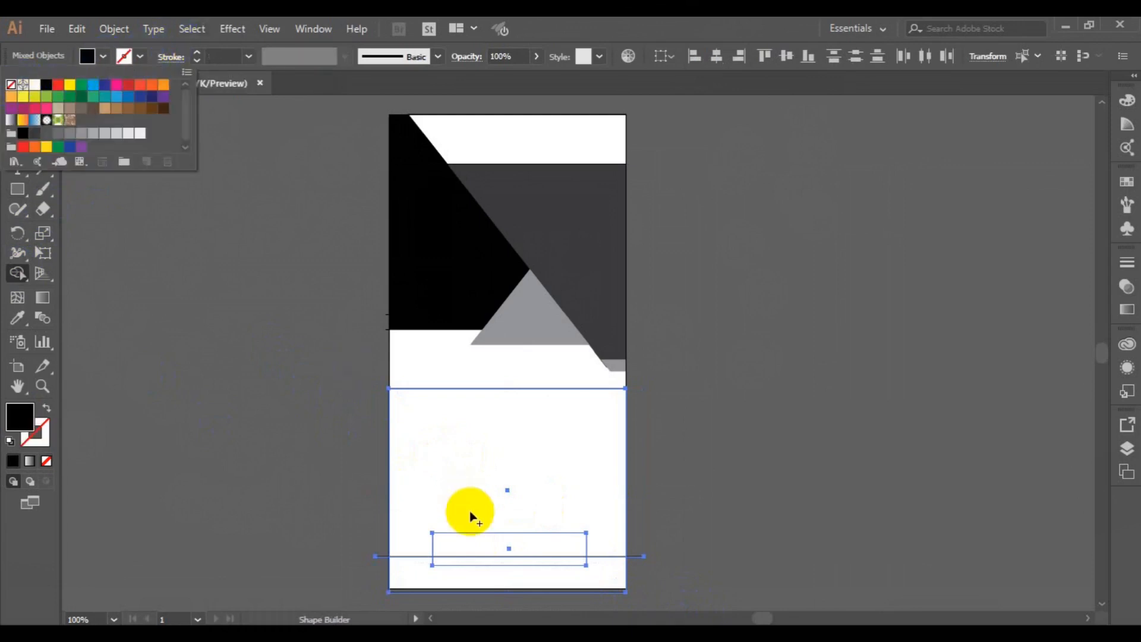
{"action": "left_click", "coordinate": [481, 547]}
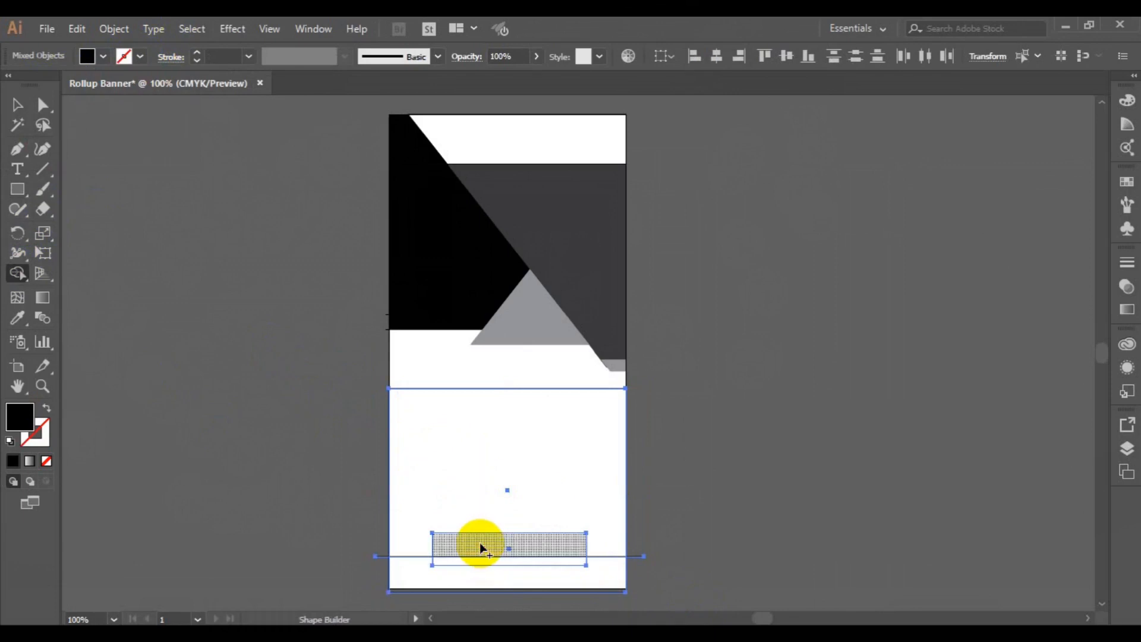
{"action": "left_click", "coordinate": [481, 548]}
{"action": "left_click", "coordinate": [479, 581]}
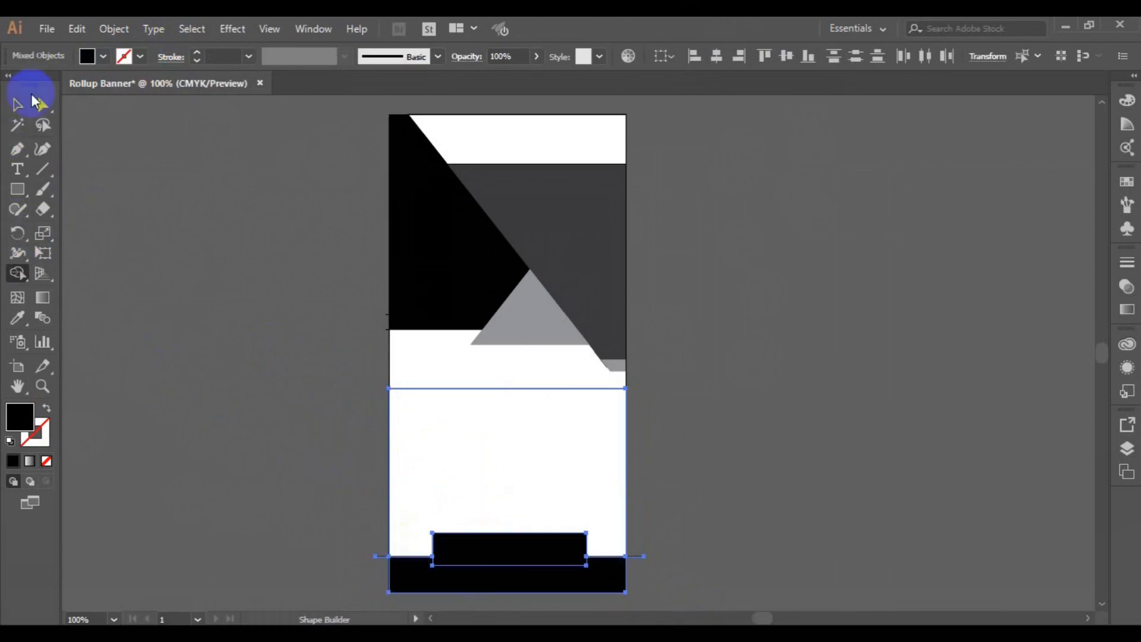
Delete the leftover horizontal line stubs on both sides of the black base shape
{"action": "left_click", "coordinate": [27, 107]}
{"action": "left_click", "coordinate": [471, 464]}
{"action": "left_click", "coordinate": [619, 553]}
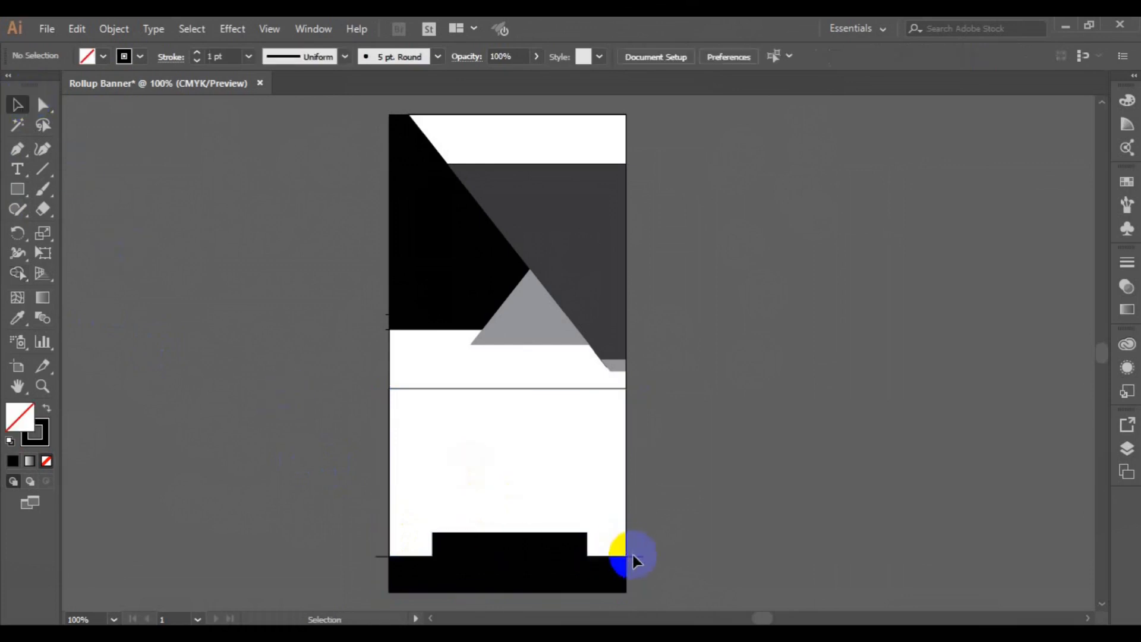
{"action": "left_click", "coordinate": [633, 556]}
{"action": "key", "text": "Delete"}
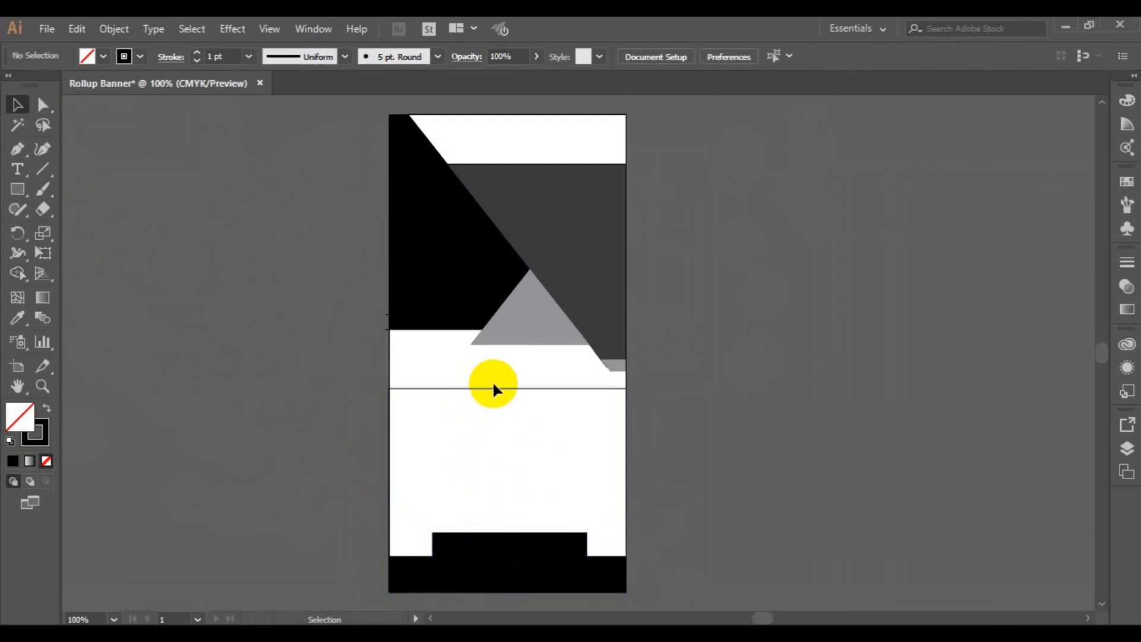
Delete the horizontal line across the white lower area, and nudge all the upper shapes together slightly up past the artboard's top edge
{"action": "left_click", "coordinate": [520, 388]}
{"action": "key", "text": "Delete"}
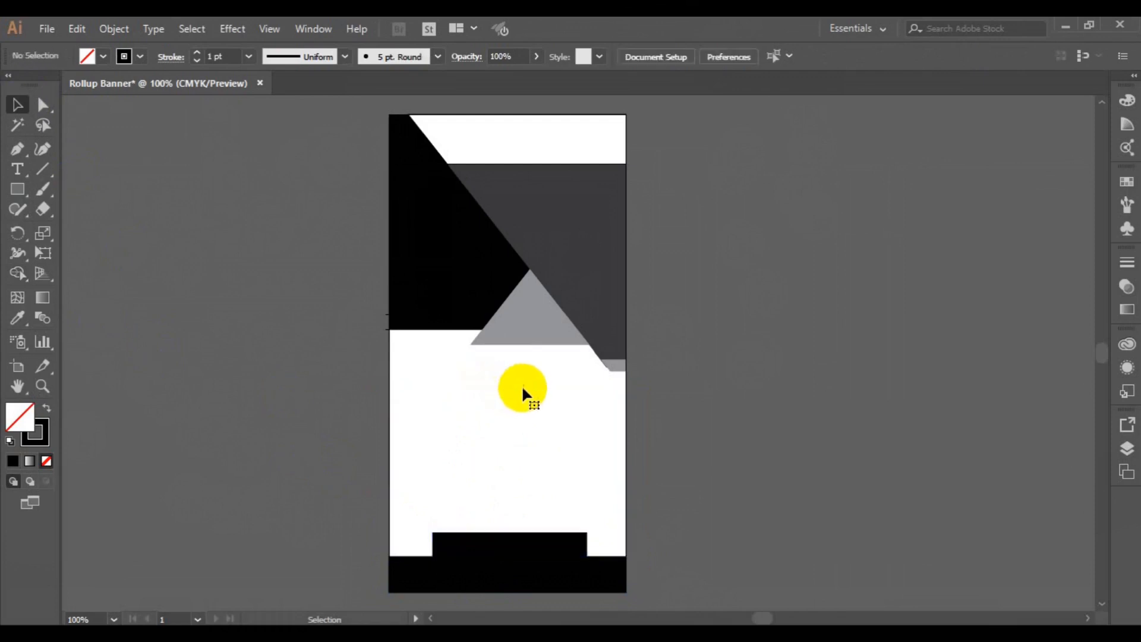
{"action": "left_click_drag", "start_coordinate": [337, 112], "coordinate": [725, 404]}
{"action": "key", "text": "Up"}
{"action": "key", "text": "Up"}
{"action": "key", "text": "Up"}
{"action": "key", "text": "Up"}
{"action": "key", "text": "Up"}
{"action": "key", "text": "Up"}
{"action": "key", "text": "Up"}
{"action": "key", "text": "Up"}
{"action": "key", "text": "Up"}
{"action": "key", "text": "Up"}
{"action": "key", "text": "Up"}
{"action": "key", "text": "Up"}
{"action": "key", "text": "Up"}
{"action": "key", "text": "Up"}
{"action": "key", "text": "Up"}
{"action": "key", "text": "Up"}
{"action": "key", "text": "Up"}
{"action": "key", "text": "Up"}
{"action": "key", "text": "Up"}
{"action": "key", "text": "Up"}
{"action": "key", "text": "Up"}
{"action": "key", "text": "Up"}
{"action": "key", "text": "Up"}
{"action": "key", "text": "Up"}
{"action": "key", "text": "Up"}
{"action": "key", "text": "Up"}
{"action": "key", "text": "Up"}
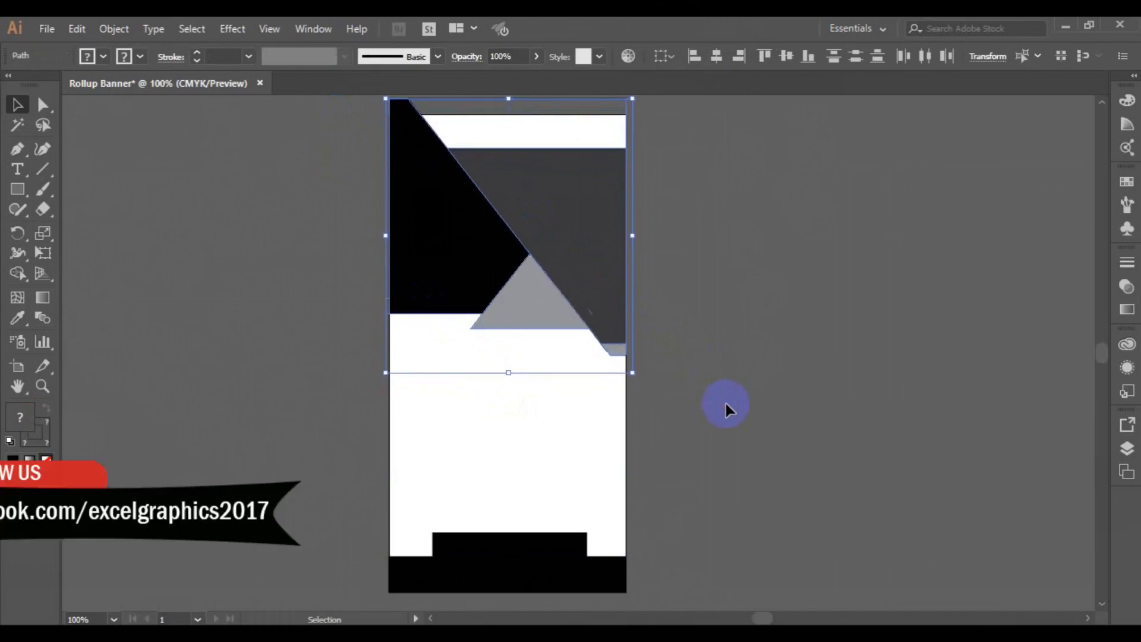
{"action": "key", "text": "Up"}
{"action": "key", "text": "Up"}
{"action": "key", "text": "Up"}
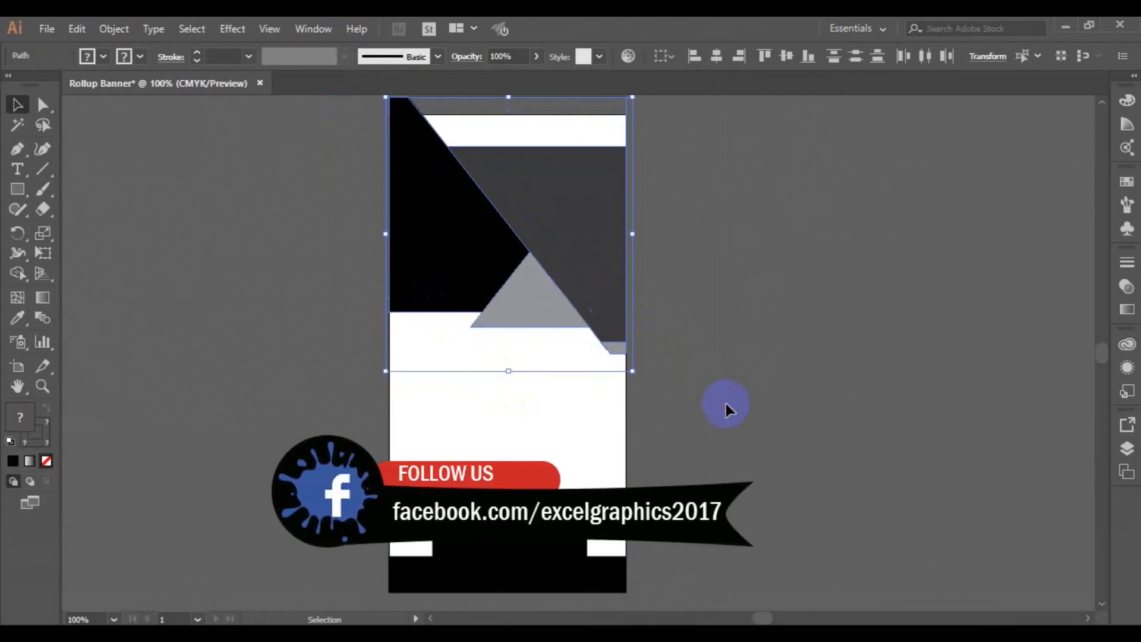
{"action": "left_click", "coordinate": [857, 391]}
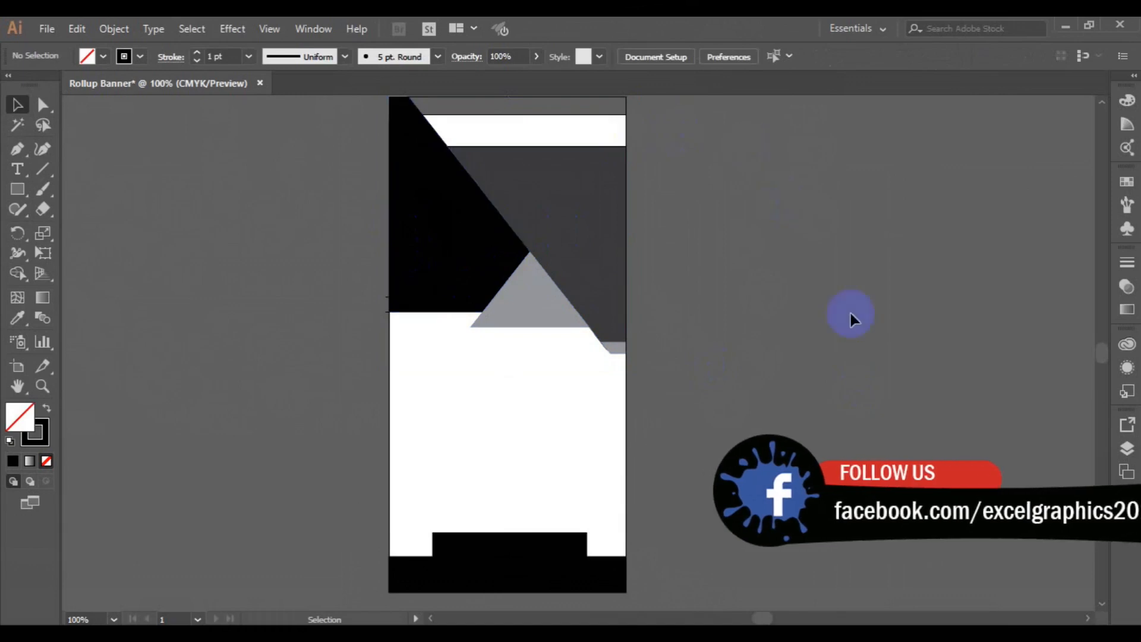
Delete the leftover outline that sticks out above the artboard's top edge
{"action": "key", "text": "h"}
{"action": "left_click_drag", "start_coordinate": [499, 242], "coordinate": [508, 305]}
{"action": "left_click", "coordinate": [16, 107]}
{"action": "left_click", "coordinate": [469, 169]}
{"action": "key", "text": "Delete"}
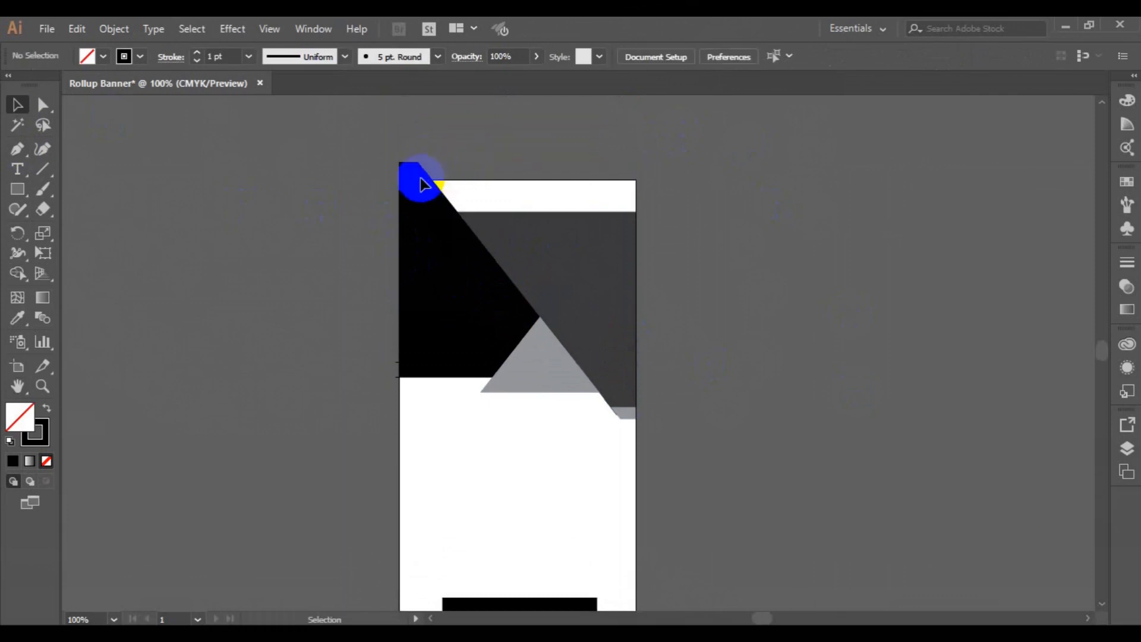
Trim the black shape's part above the artboard by drawing a rectangle over it and removing both with Shape Builder
{"action": "left_click", "coordinate": [16, 189]}
{"action": "left_click_drag", "start_coordinate": [346, 132], "coordinate": [484, 179]}
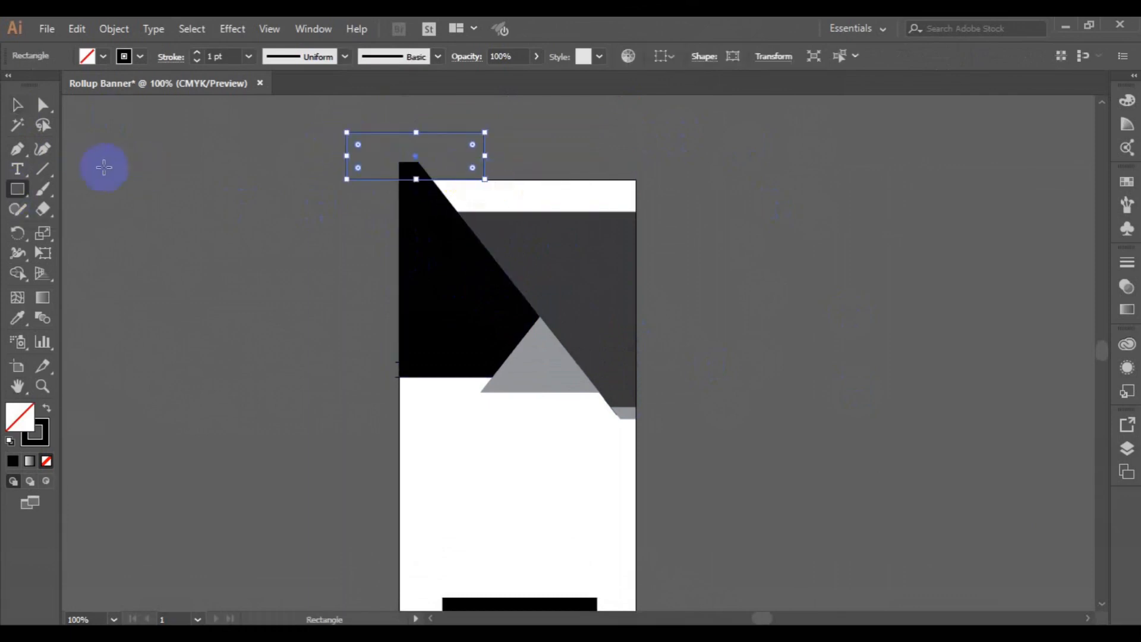
{"action": "left_click", "coordinate": [19, 116]}
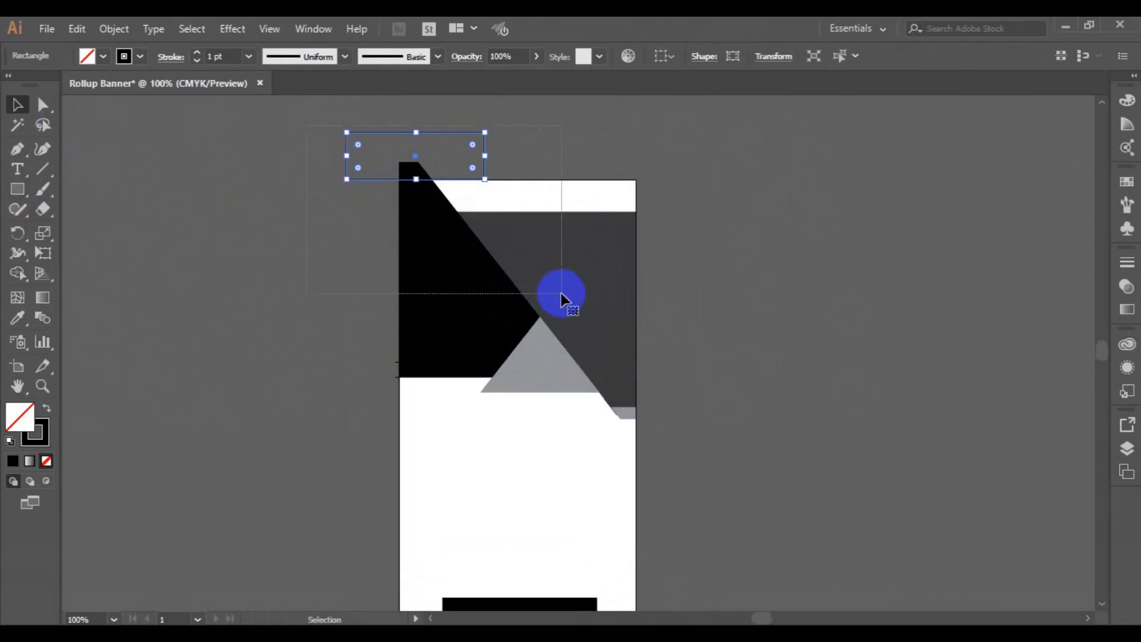
{"action": "left_click", "coordinate": [561, 296], "text": "shift"}
{"action": "left_click", "coordinate": [18, 277]}
{"action": "left_click_drag", "start_coordinate": [419, 175], "coordinate": [423, 161]}
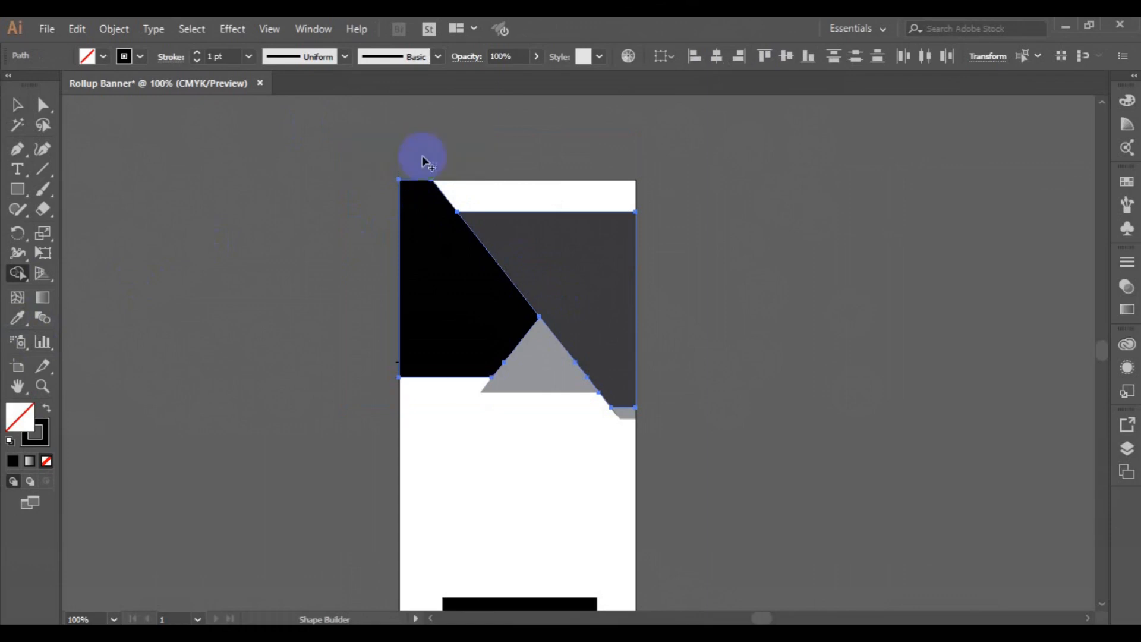
{"action": "left_click", "coordinate": [18, 105]}
{"action": "left_click", "coordinate": [260, 279]}
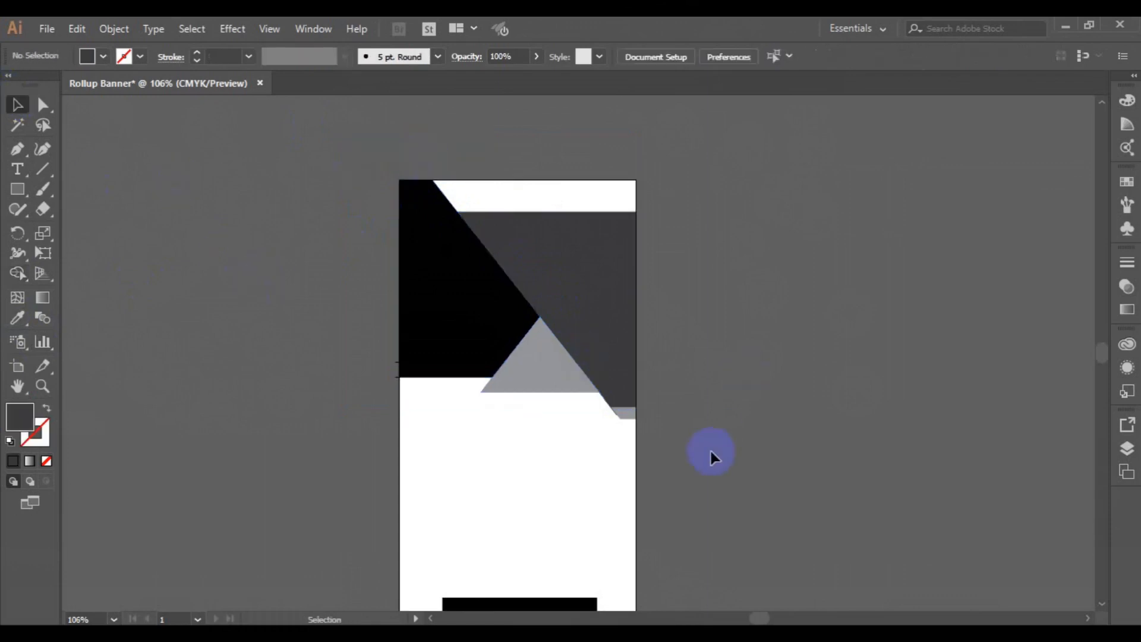
Save the banner document
{"action": "key", "text": "ctrl+0"}
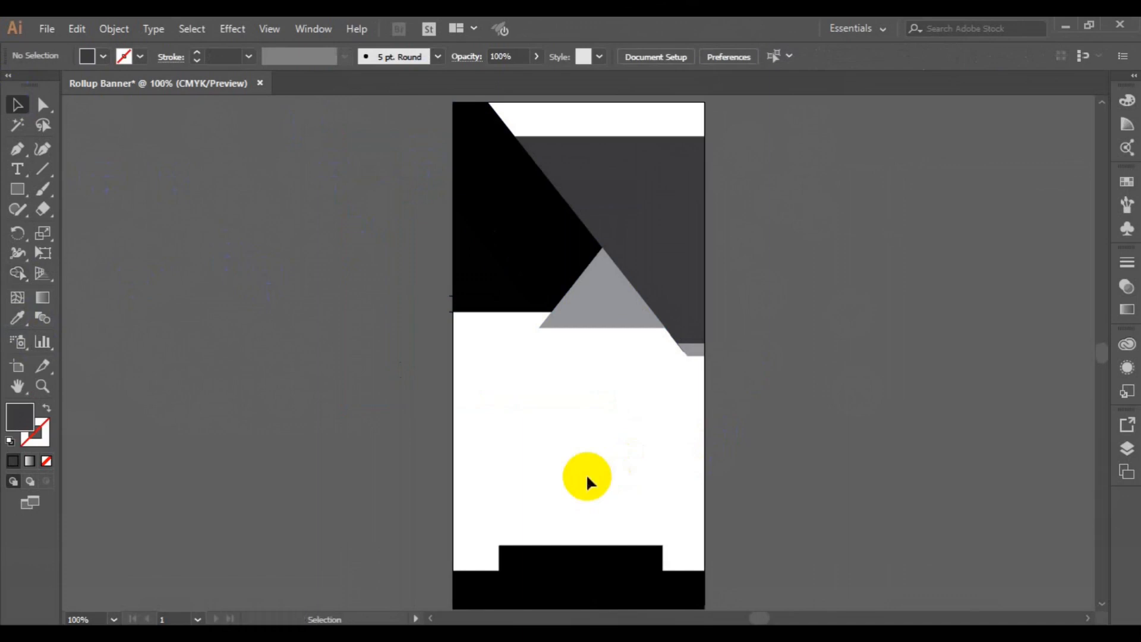
{"action": "key", "text": "ctrl+minus"}
{"action": "key", "text": "ctrl+minus"}
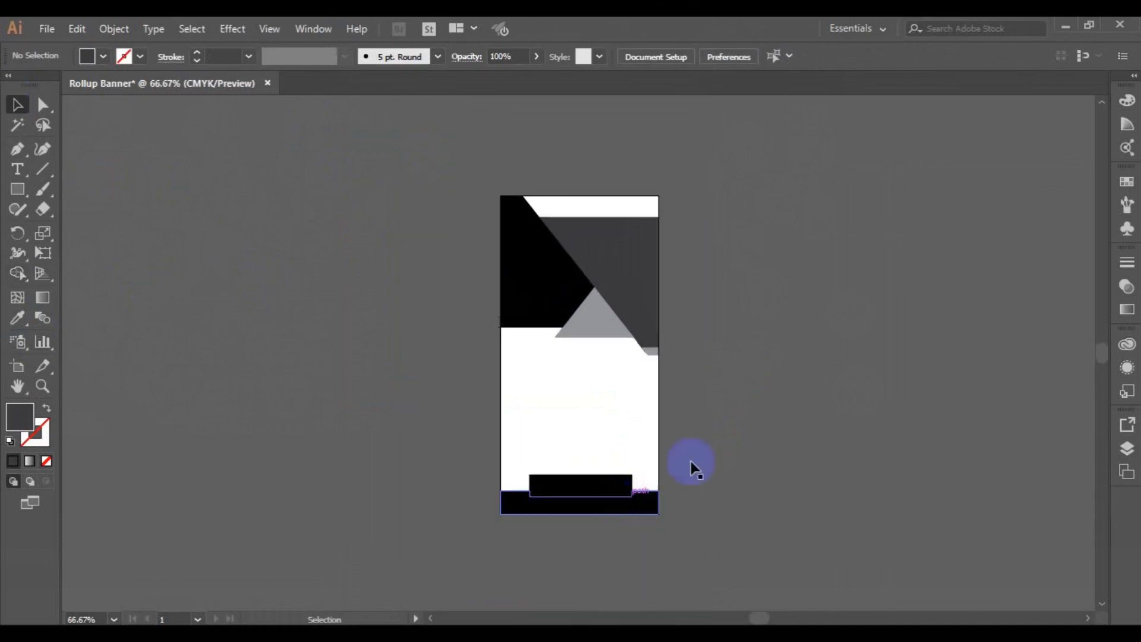
{"action": "key", "text": "ctrl+s"}
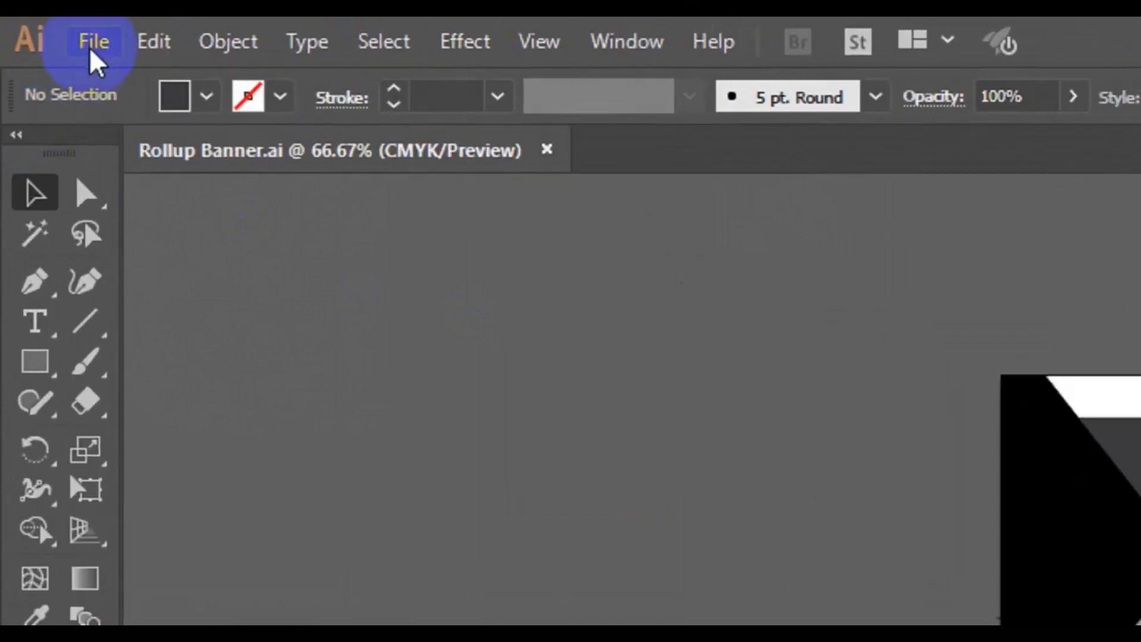
Place the city photo ff9 from the freepik stockpoto folder over the banner's upper part, about 8.87 x 4.05 in
{"action": "left_click", "coordinate": [46, 28]}
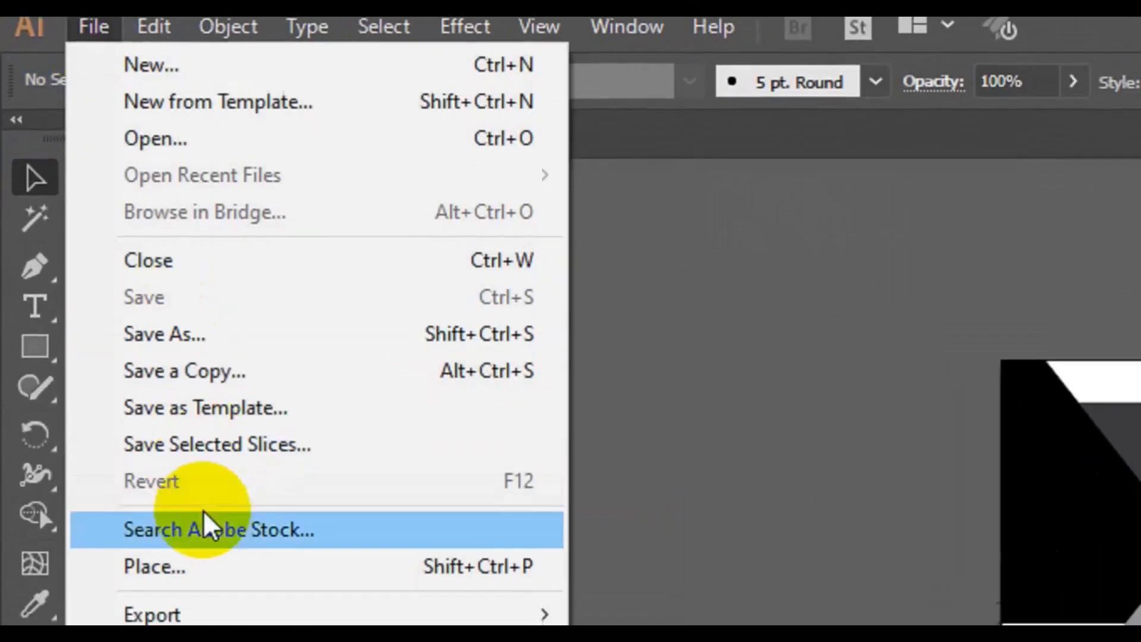
{"action": "left_click", "coordinate": [216, 581]}
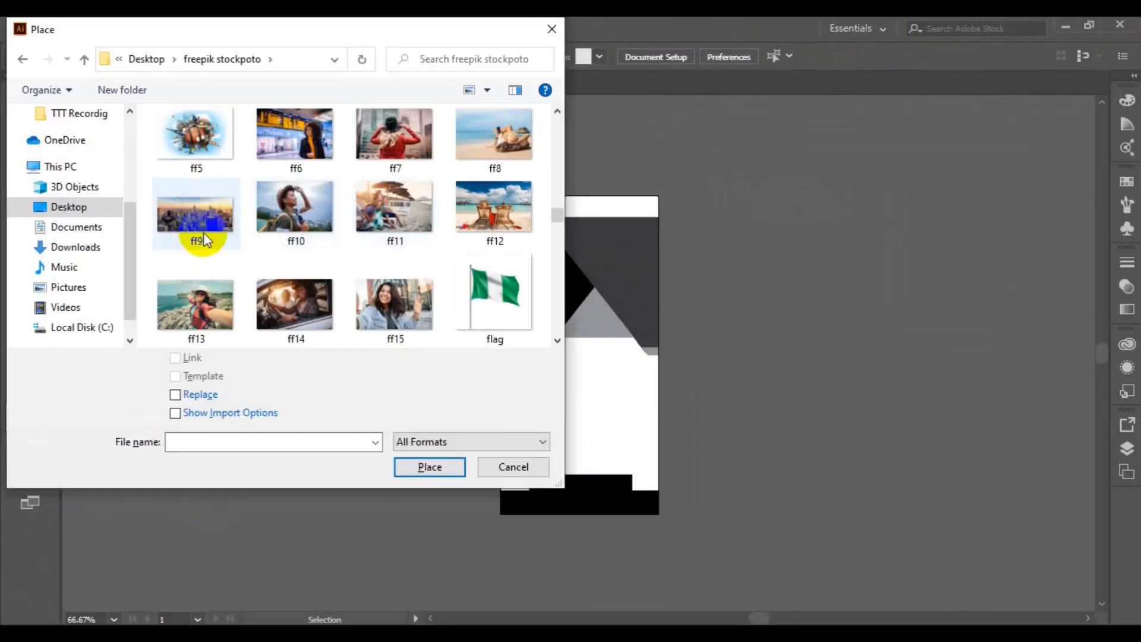
{"action": "left_click", "coordinate": [203, 236]}
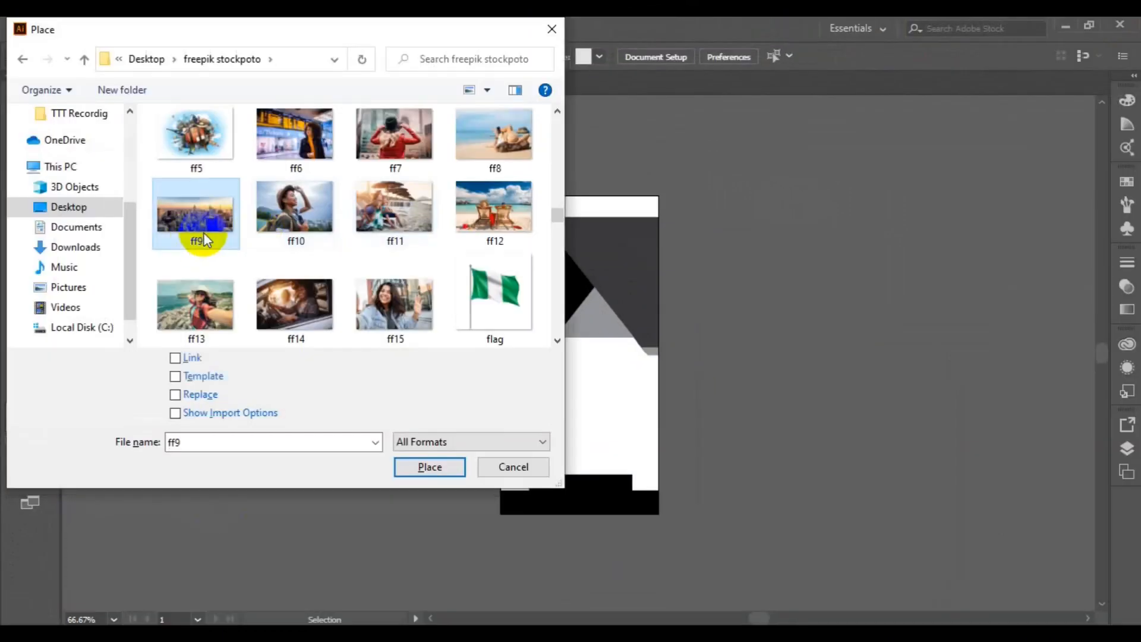
{"action": "left_click", "coordinate": [398, 460]}
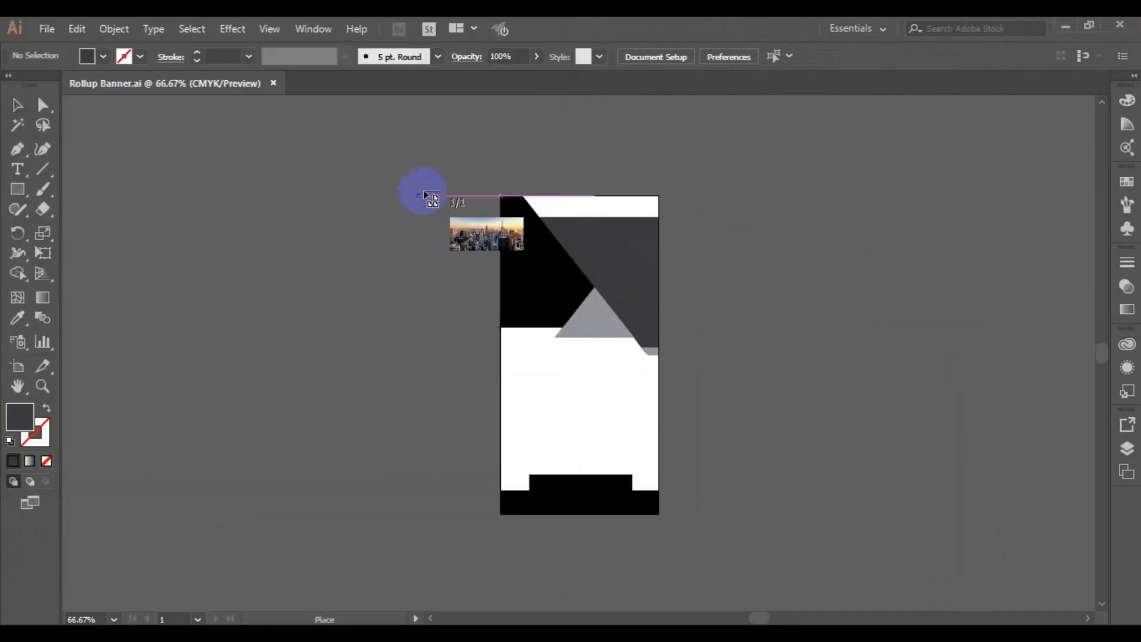
{"action": "left_click_drag", "start_coordinate": [438, 182], "coordinate": [793, 394]}
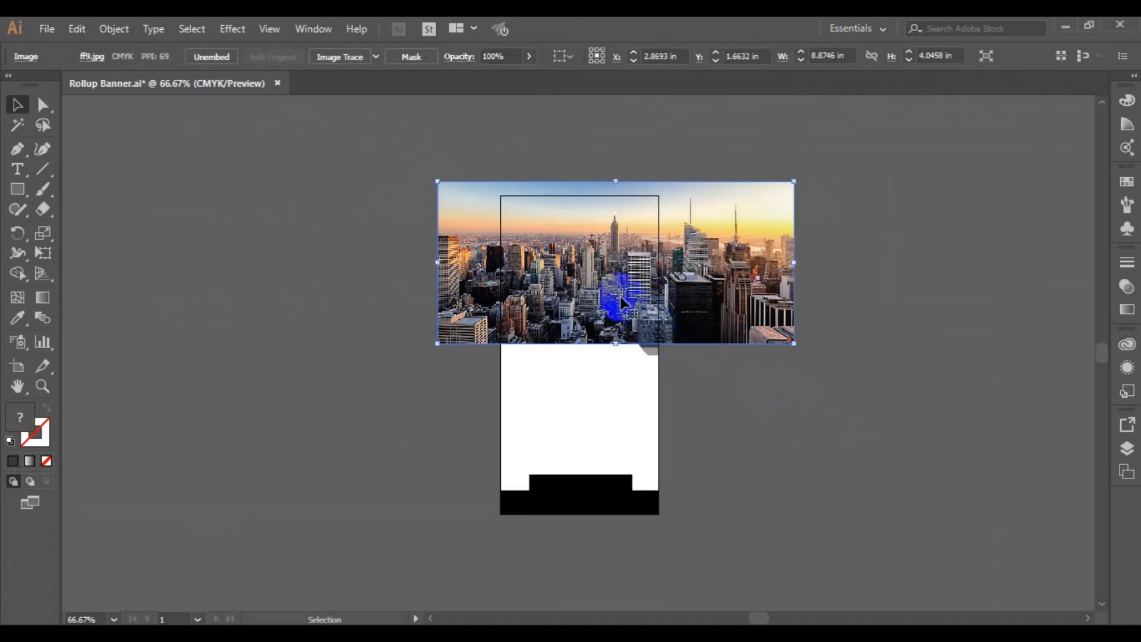
Shift the ff9 photo to the left over the banner's upper shapes, and delete it
{"action": "left_click_drag", "start_coordinate": [505, 291], "coordinate": [607, 272]}
{"action": "right_click", "coordinate": [607, 272]}
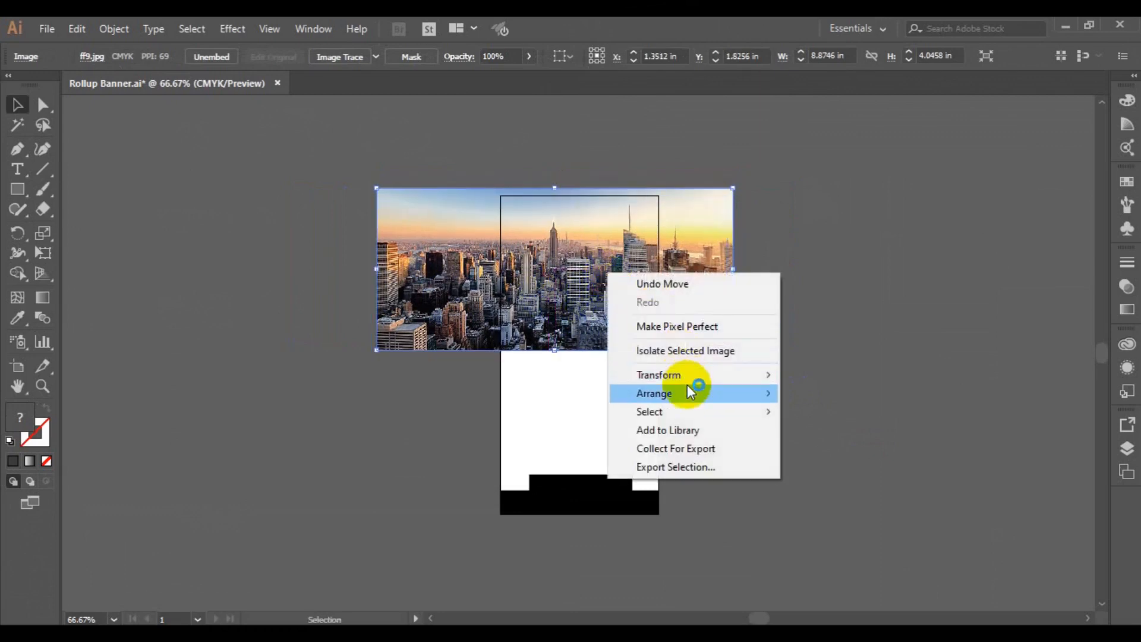
{"action": "mouse_move", "coordinate": [687, 391]}
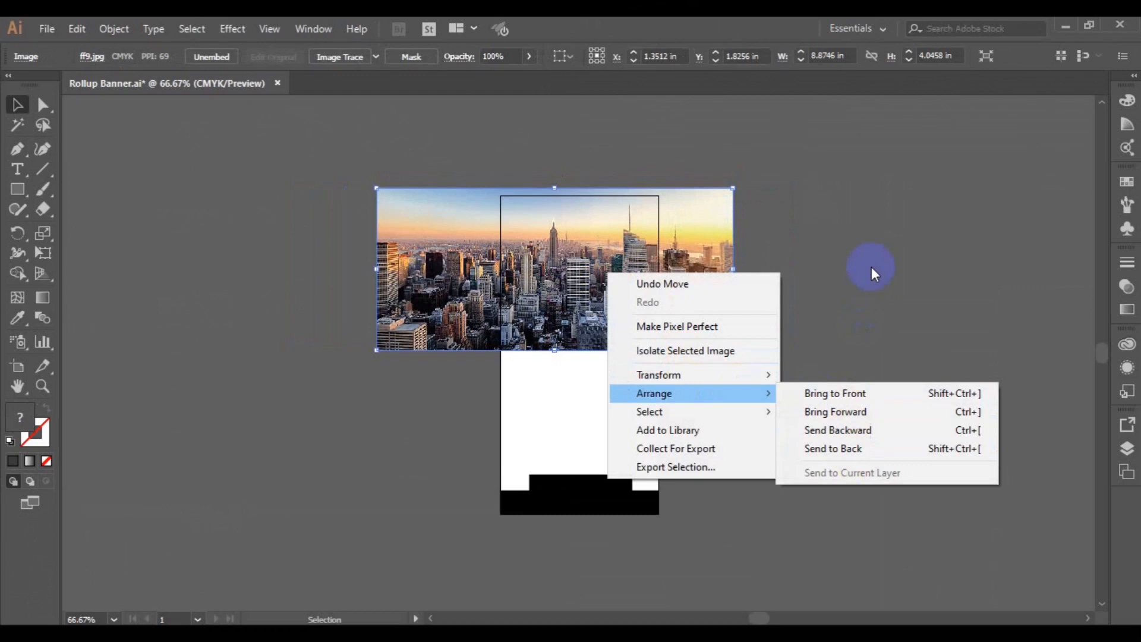
{"action": "left_click", "coordinate": [871, 271]}
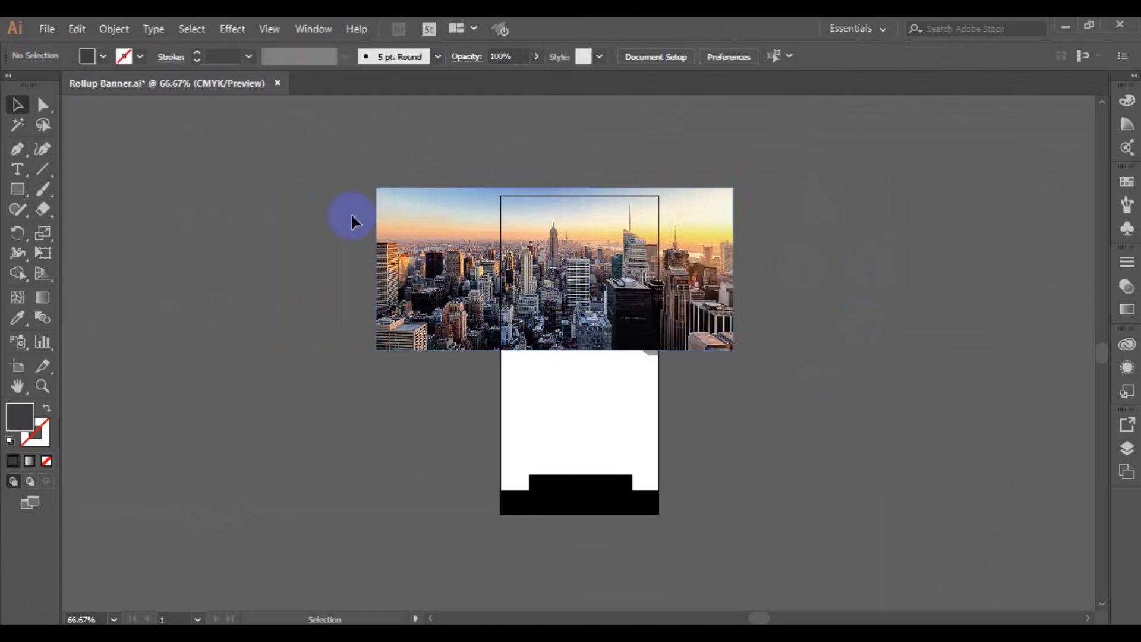
{"action": "left_click", "coordinate": [395, 247]}
{"action": "key", "text": "Delete"}
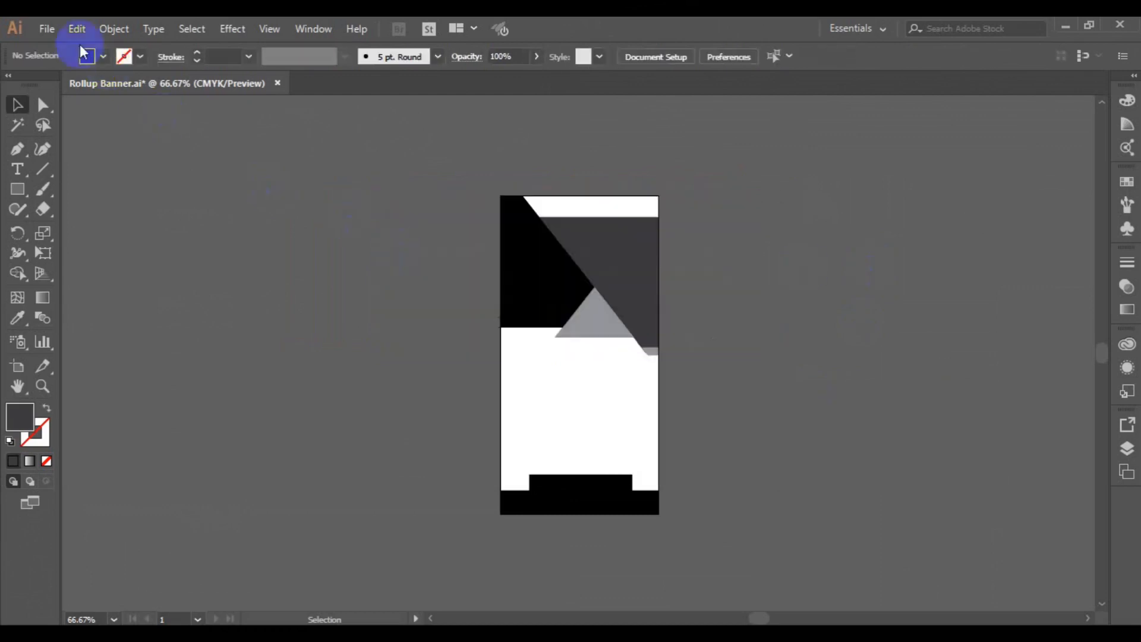
Place the image city-wallpaper-7.jpg over the banner's upper part, about 8 x 4.5 in
{"action": "left_click", "coordinate": [47, 29]}
{"action": "left_click", "coordinate": [124, 301]}
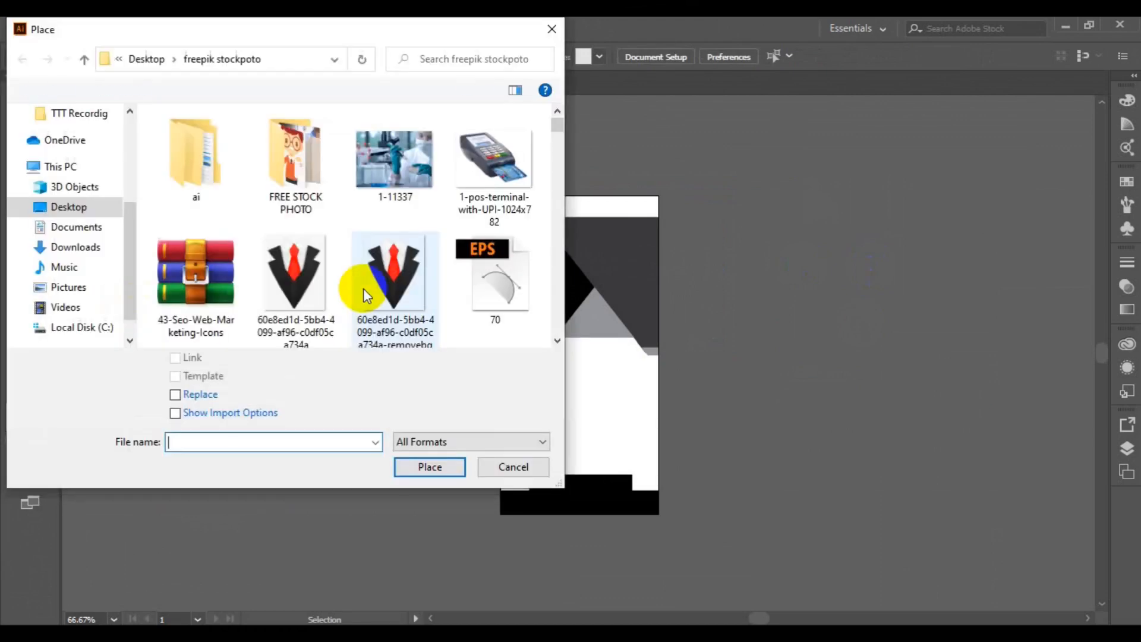
{"action": "scroll", "coordinate": [363, 288], "scroll_direction": "down", "scroll_amount": 5}
{"action": "left_click", "coordinate": [410, 274]}
{"action": "left_click", "coordinate": [427, 465]}
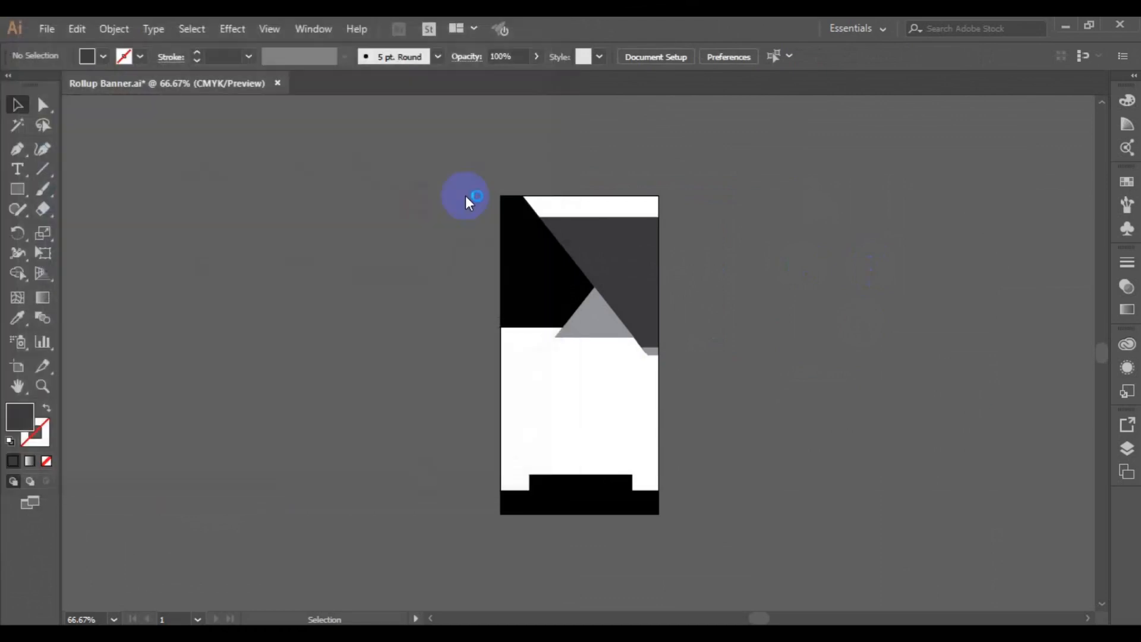
{"action": "left_click_drag", "start_coordinate": [467, 180], "coordinate": [862, 360]}
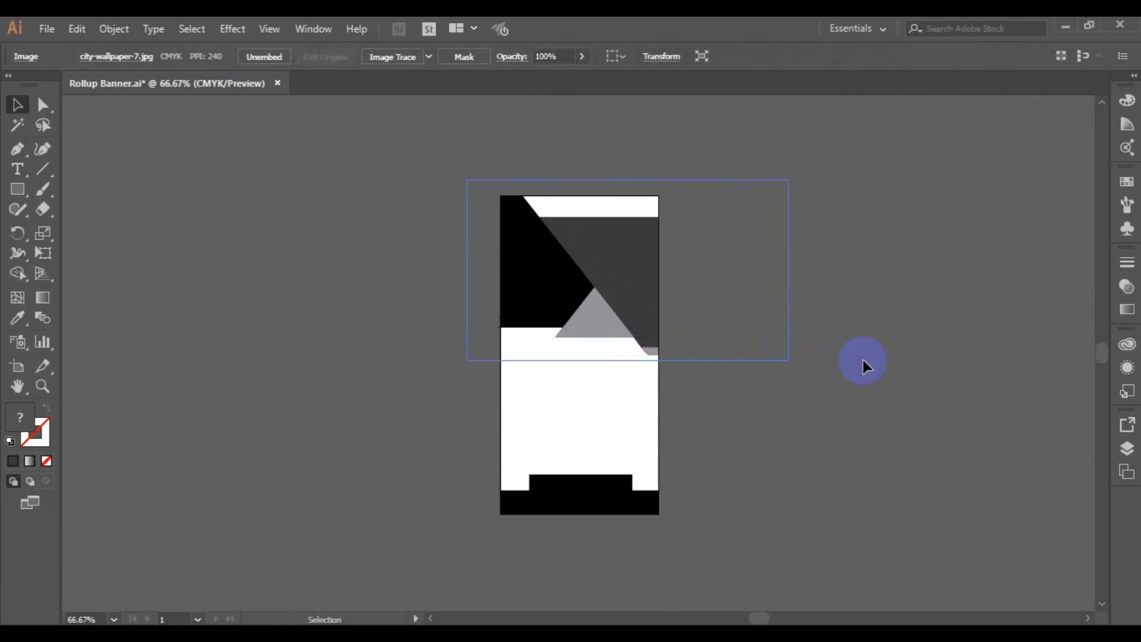
Move the city image left and slightly up over the banner's upper shapes, and send it to the back
{"action": "left_click_drag", "start_coordinate": [658, 307], "coordinate": [592, 293]}
{"action": "right_click", "coordinate": [607, 297]}
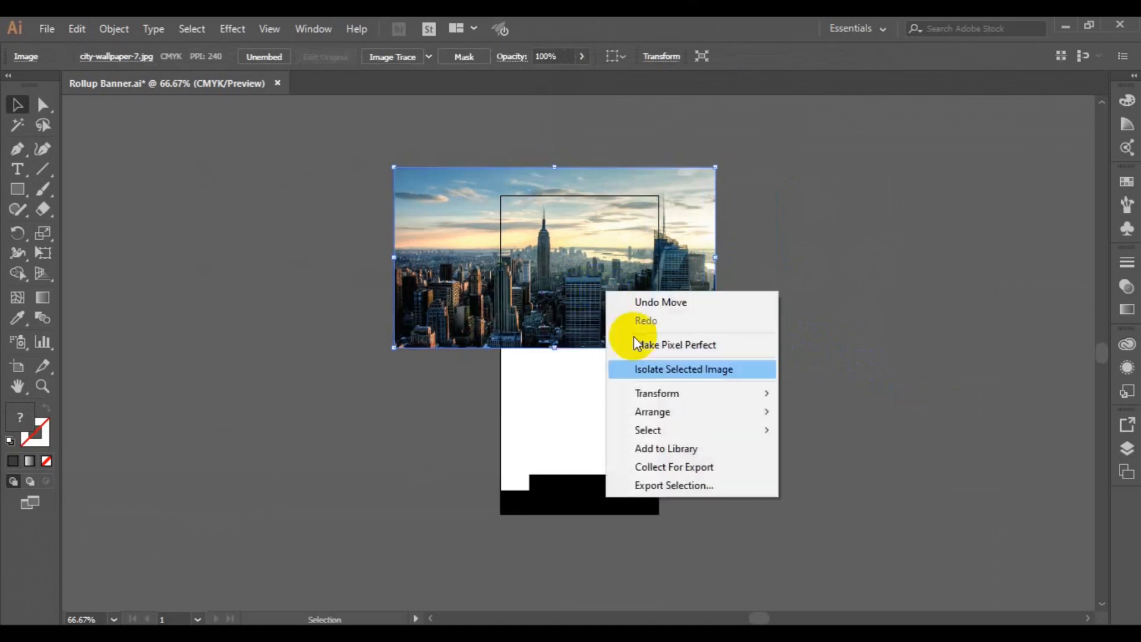
{"action": "mouse_move", "coordinate": [683, 410]}
{"action": "left_click", "coordinate": [814, 468]}
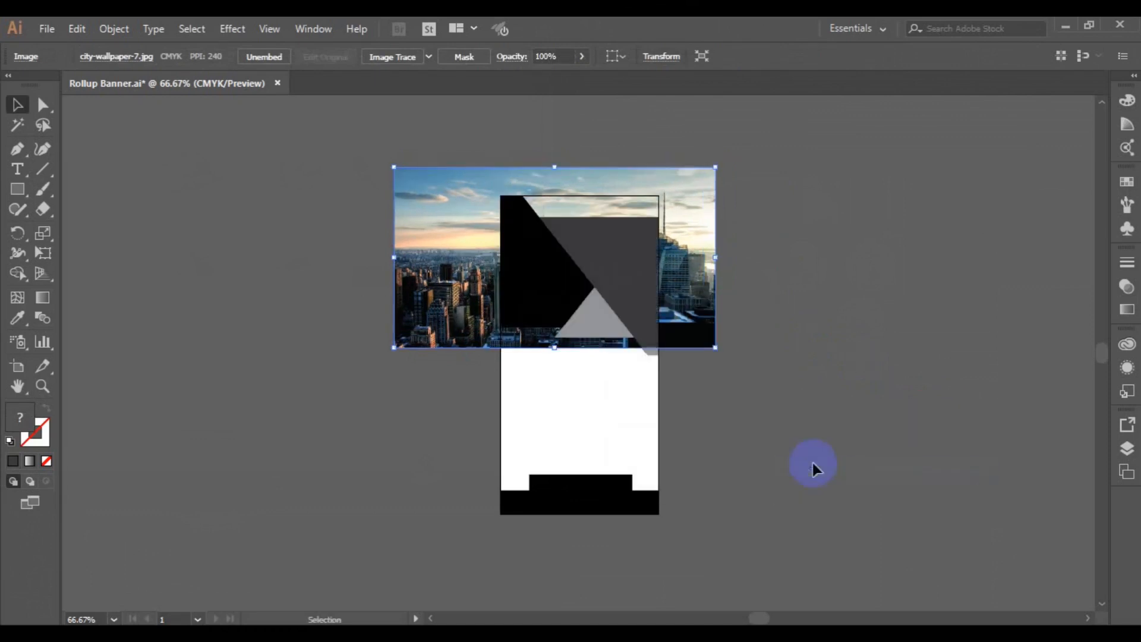
Try clipping the city image with the black shape, and undo the clipping mask
{"action": "left_click", "coordinate": [553, 308], "text": "shift"}
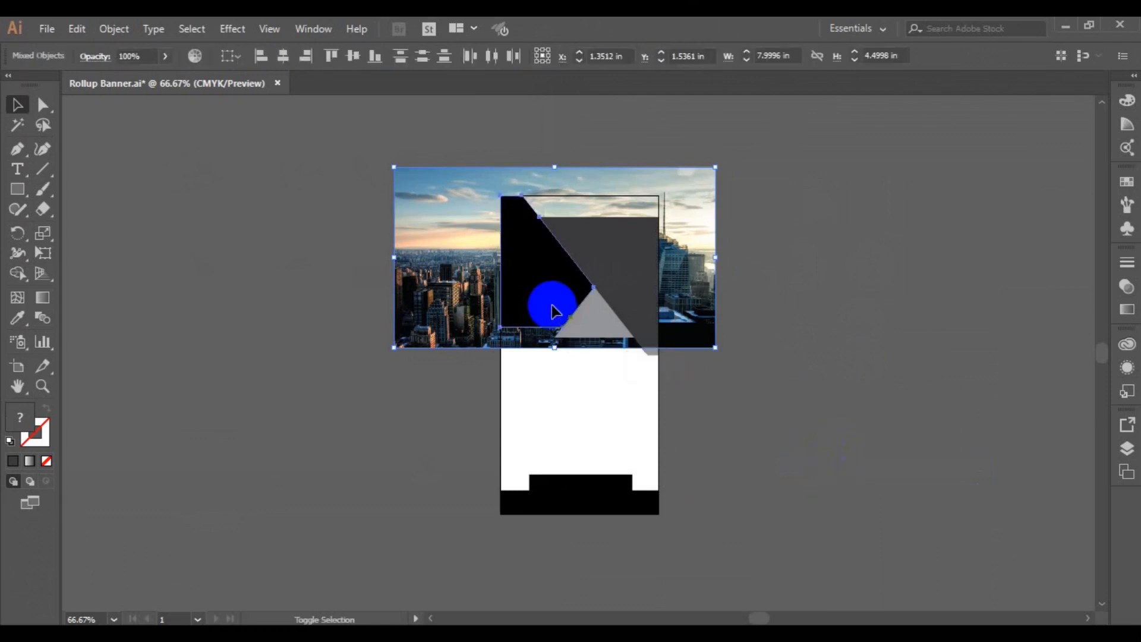
{"action": "right_click", "coordinate": [529, 261]}
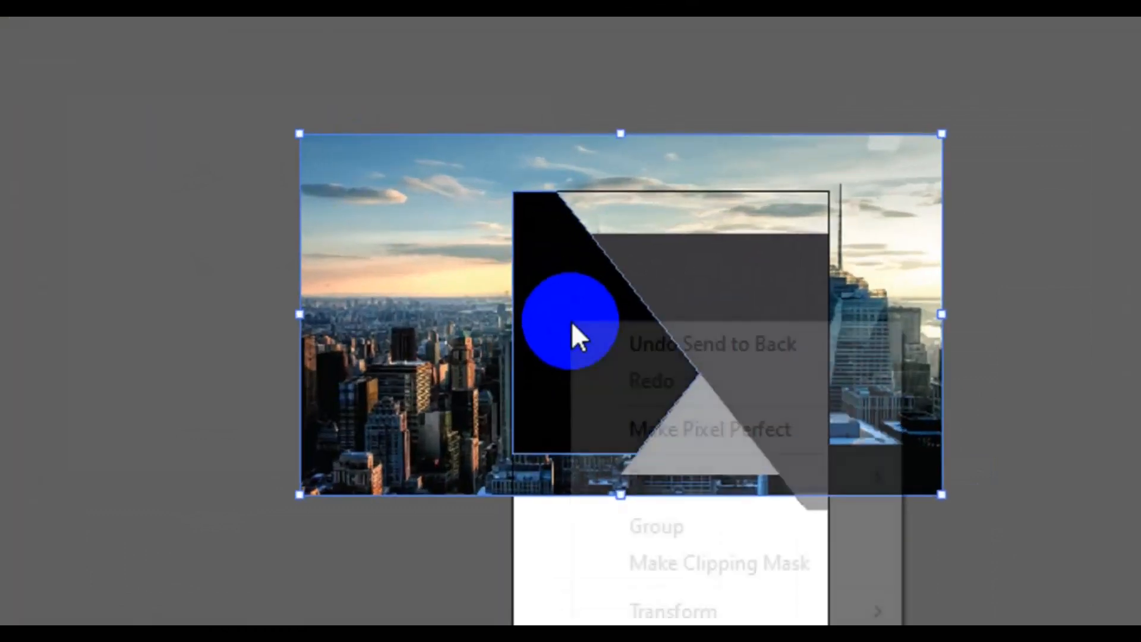
{"action": "left_click", "coordinate": [737, 530]}
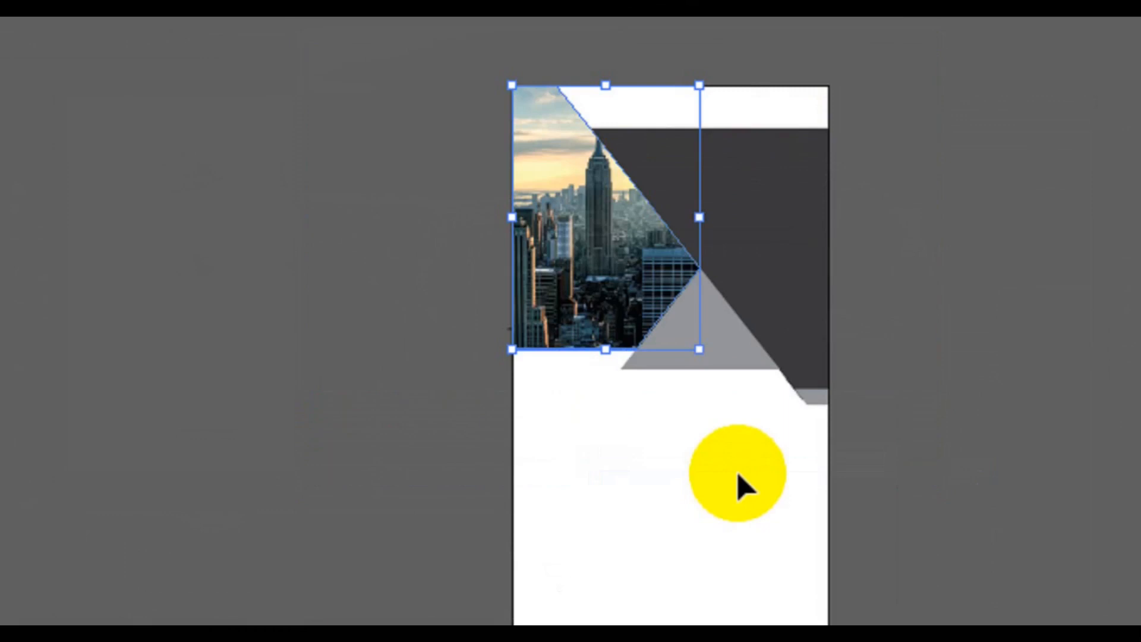
{"action": "key", "text": "a"}
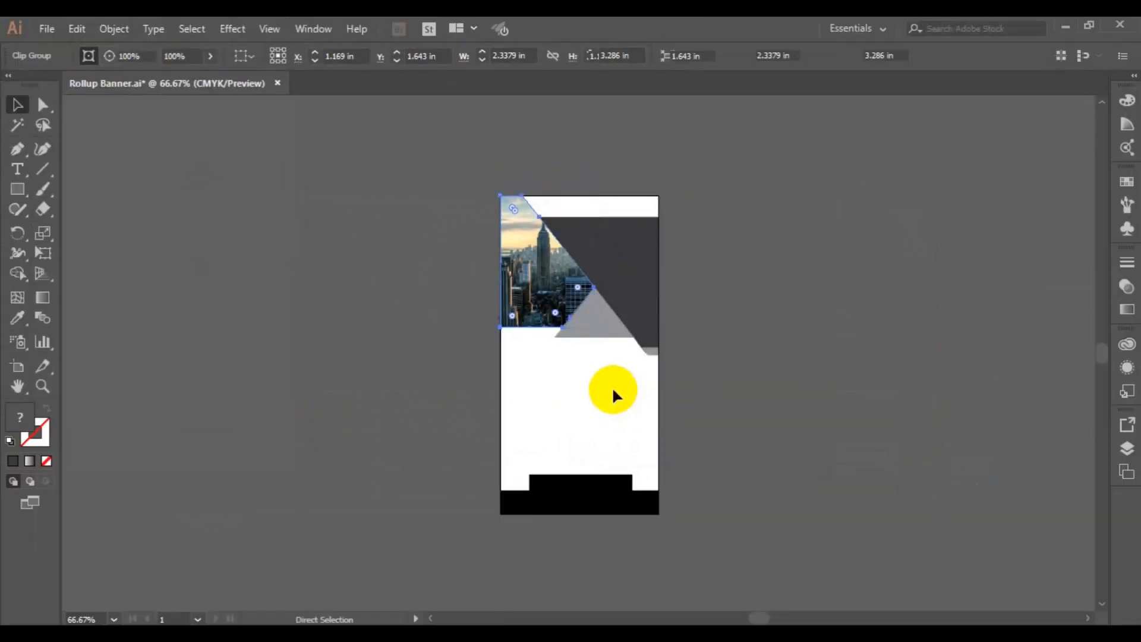
{"action": "key", "text": "ctrl+z"}
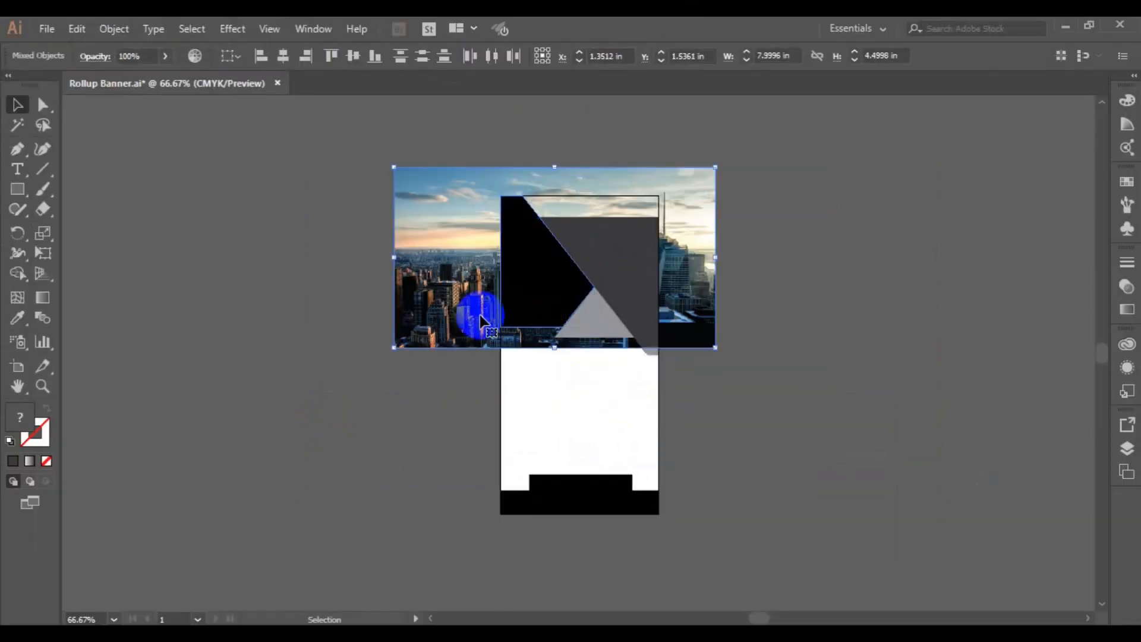
Nudge the city image alone to the left behind the black shape to adjust which part of the skyline it covers
{"action": "left_click", "coordinate": [367, 303]}
{"action": "left_click", "coordinate": [427, 297]}
{"action": "key", "text": "Left"}
{"action": "key", "text": "Left"}
{"action": "key", "text": "Left"}
{"action": "key", "text": "Left"}
{"action": "key", "text": "Left"}
{"action": "key", "text": "Left"}
{"action": "key", "text": "Left"}
{"action": "key", "text": "Left"}
{"action": "key", "text": "Left"}
{"action": "key", "text": "Left"}
{"action": "key", "text": "Left"}
{"action": "key", "text": "Left"}
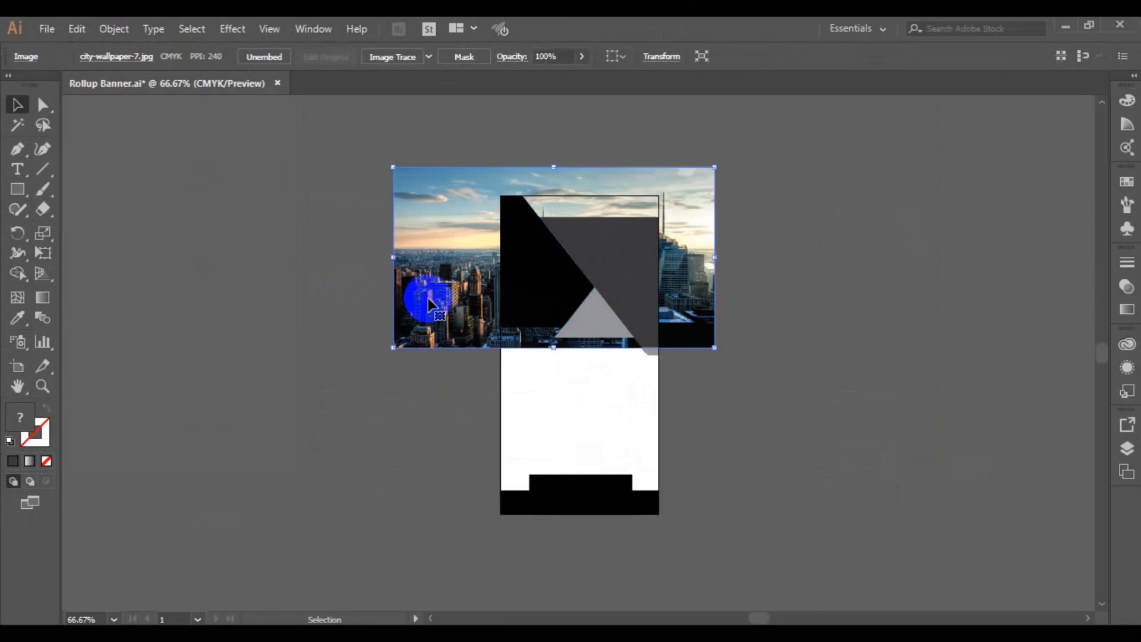
{"action": "key", "text": "Left"}
{"action": "key", "text": "Left"}
{"action": "key", "text": "Left"}
{"action": "key", "text": "Left"}
{"action": "key", "text": "Left"}
{"action": "key", "text": "Left"}
{"action": "key", "text": "Left"}
{"action": "key", "text": "Left"}
{"action": "key", "text": "Left"}
{"action": "key", "text": "Left"}
{"action": "key", "text": "Left"}
{"action": "key", "text": "Left"}
{"action": "key", "text": "Left"}
{"action": "key", "text": "Left"}
{"action": "key", "text": "Left"}
{"action": "key", "text": "Left"}
{"action": "key", "text": "Left"}
{"action": "key", "text": "Left"}
{"action": "key", "text": "Left"}
{"action": "key", "text": "Left"}
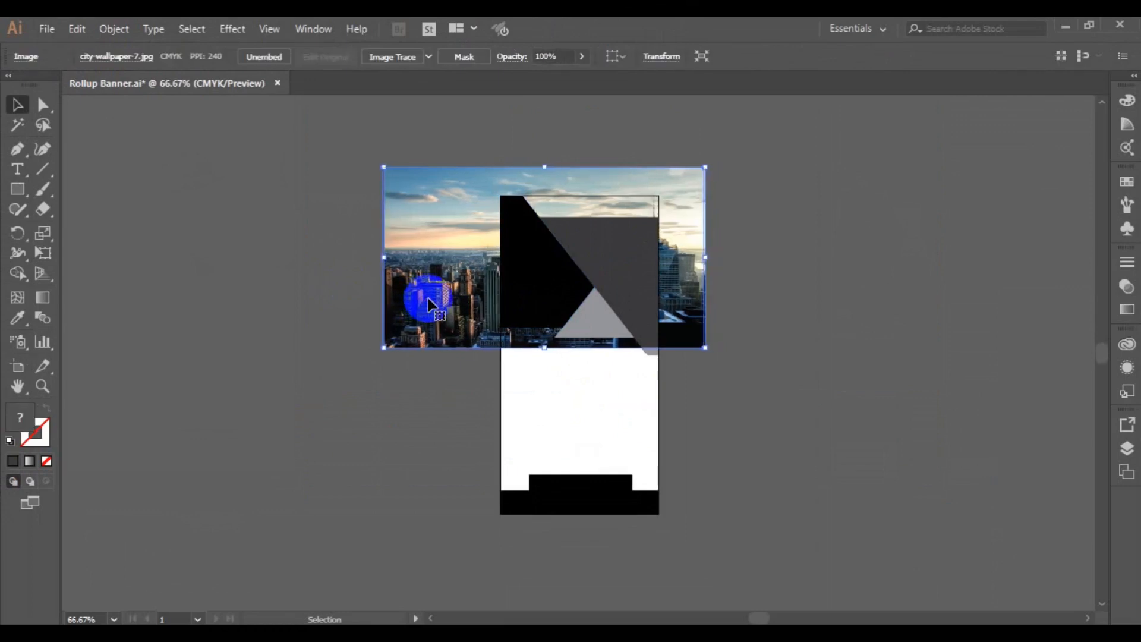
{"action": "key", "text": "Left"}
{"action": "key", "text": "Left"}
{"action": "key", "text": "Left"}
{"action": "key", "text": "Left"}
{"action": "key", "text": "Left"}
{"action": "key", "text": "Left"}
{"action": "key", "text": "Left"}
{"action": "key", "text": "Left"}
{"action": "key", "text": "Left"}
{"action": "key", "text": "Left"}
{"action": "key", "text": "Left"}
{"action": "key", "text": "Left"}
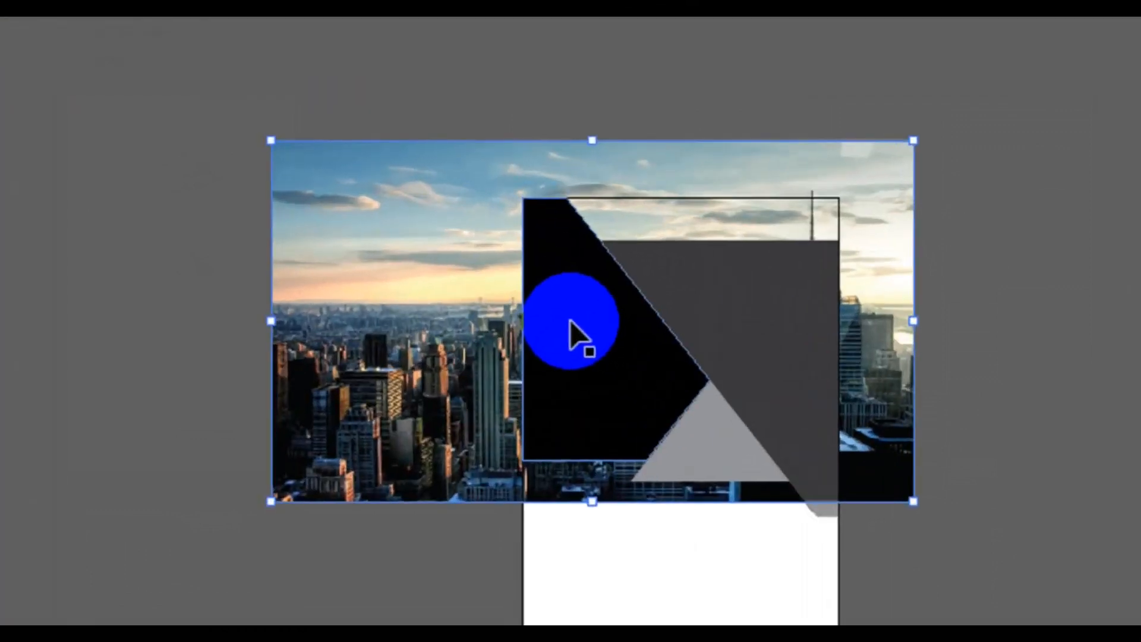
Clip the city image into the black shape with a clipping mask, and save the document
{"action": "right_click", "coordinate": [569, 322]}
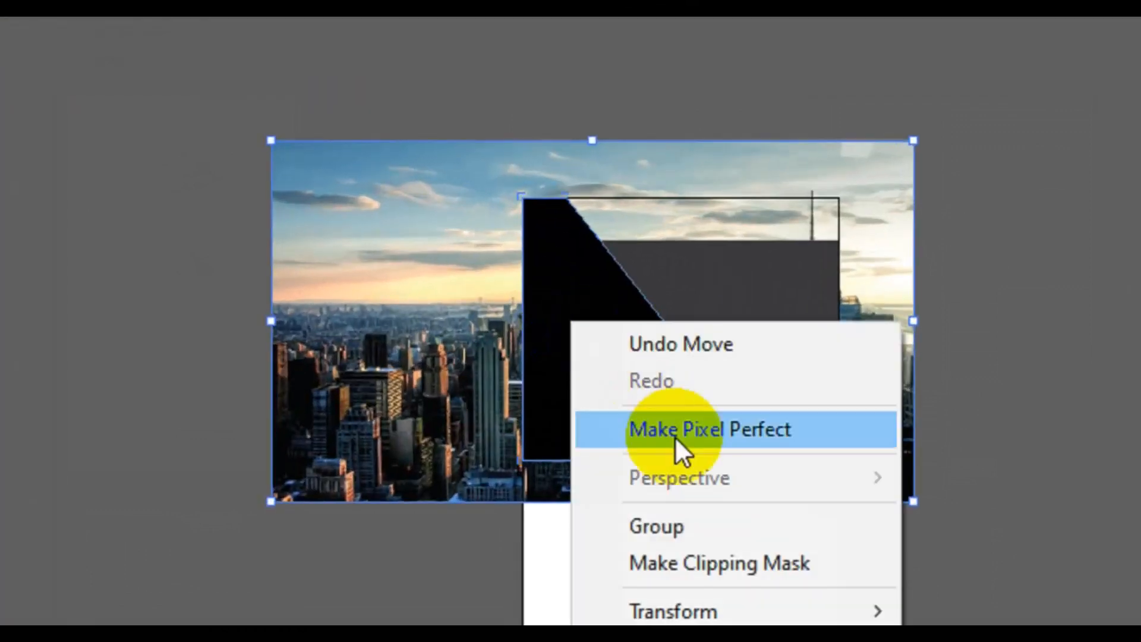
{"action": "left_click", "coordinate": [683, 560]}
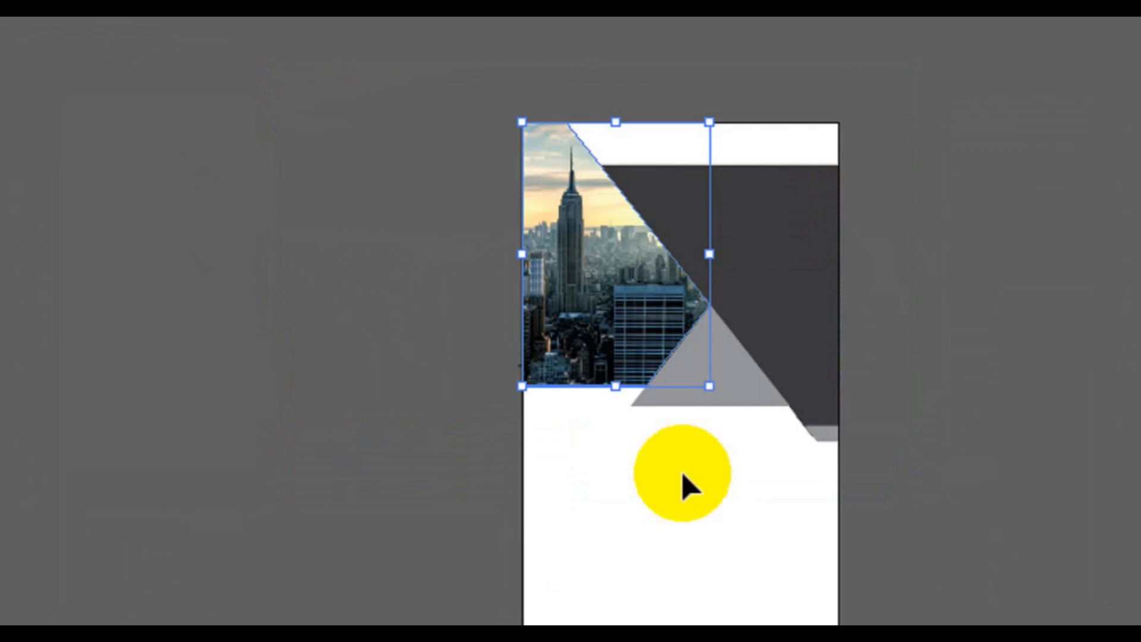
{"action": "left_click", "coordinate": [701, 372]}
{"action": "key", "text": "ctrl+s"}
Fill the large dark gray shape in the banner's upper part with the near-black blue 00060F
{"action": "left_click", "coordinate": [637, 330]}
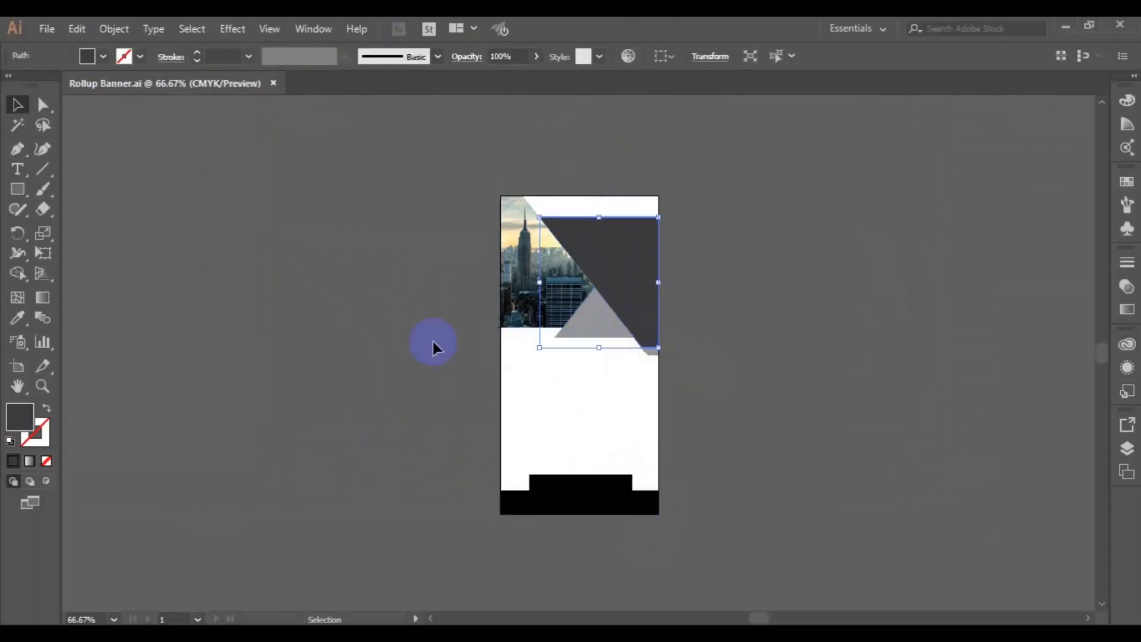
{"action": "double_click", "coordinate": [21, 423]}
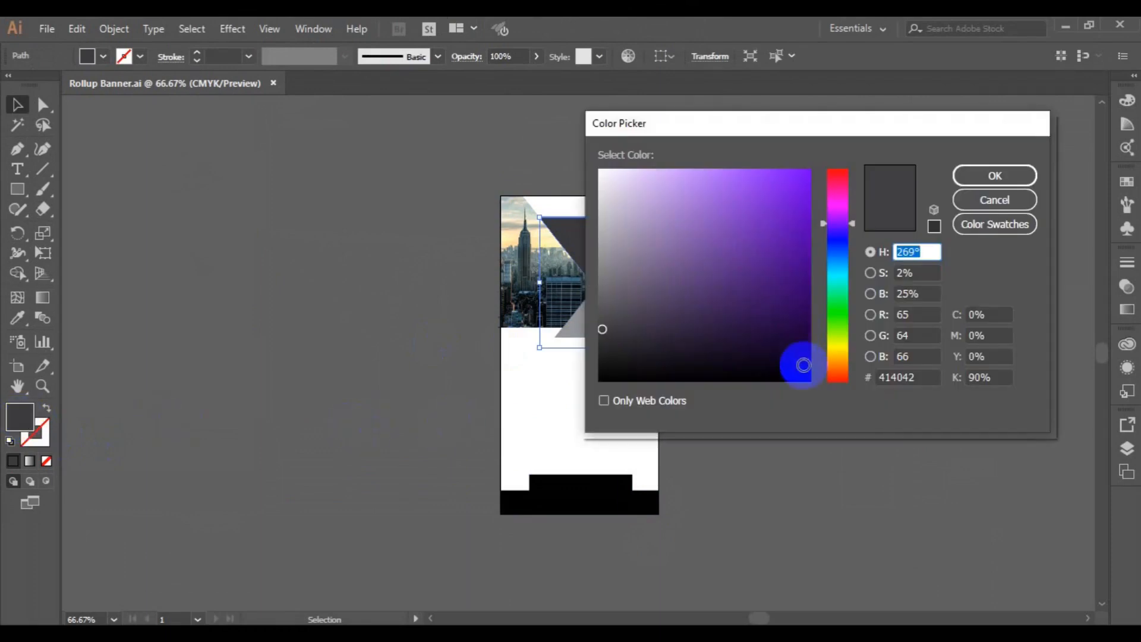
{"action": "left_click", "coordinate": [802, 367]}
{"action": "left_click_drag", "start_coordinate": [850, 127], "coordinate": [950, 119]}
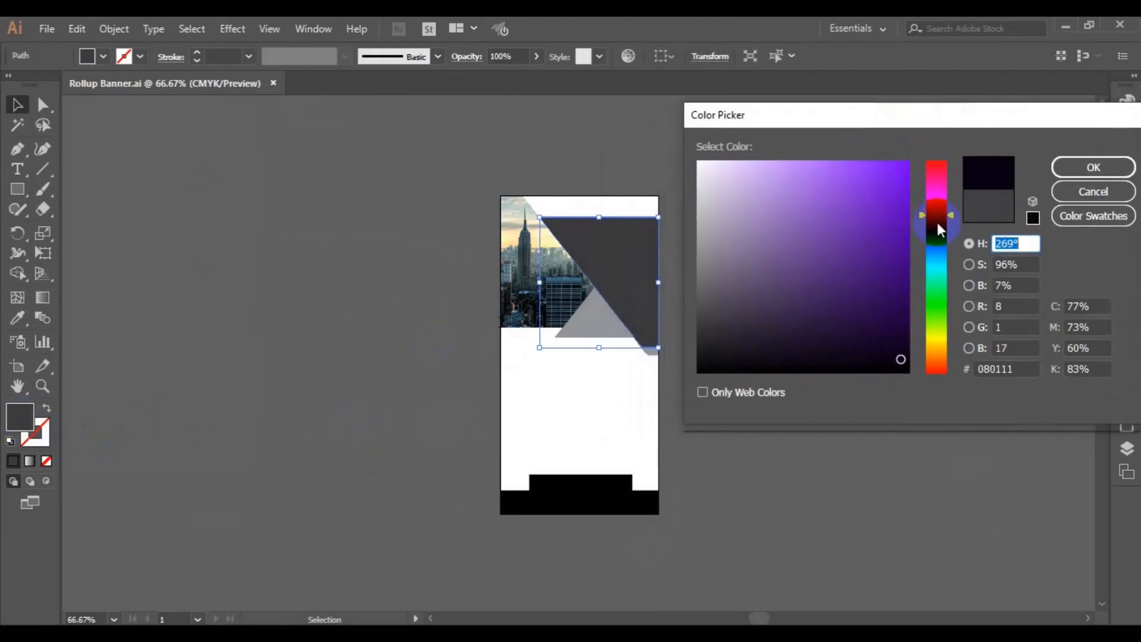
{"action": "left_click_drag", "start_coordinate": [950, 215], "coordinate": [953, 244]}
{"action": "left_click", "coordinate": [907, 356]}
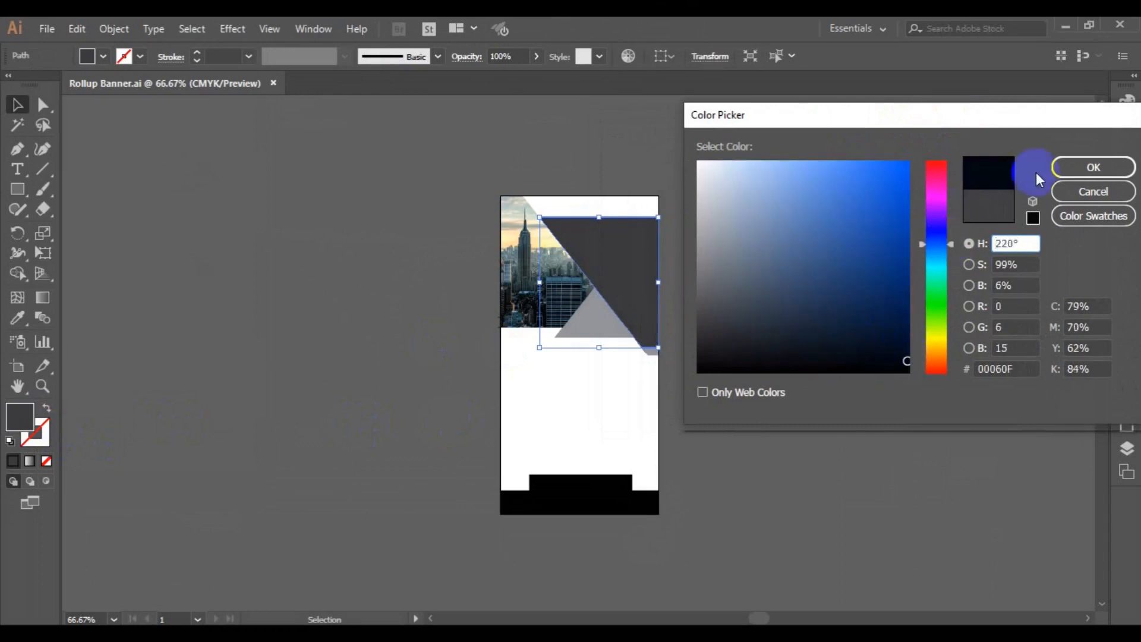
{"action": "left_click", "coordinate": [1071, 176]}
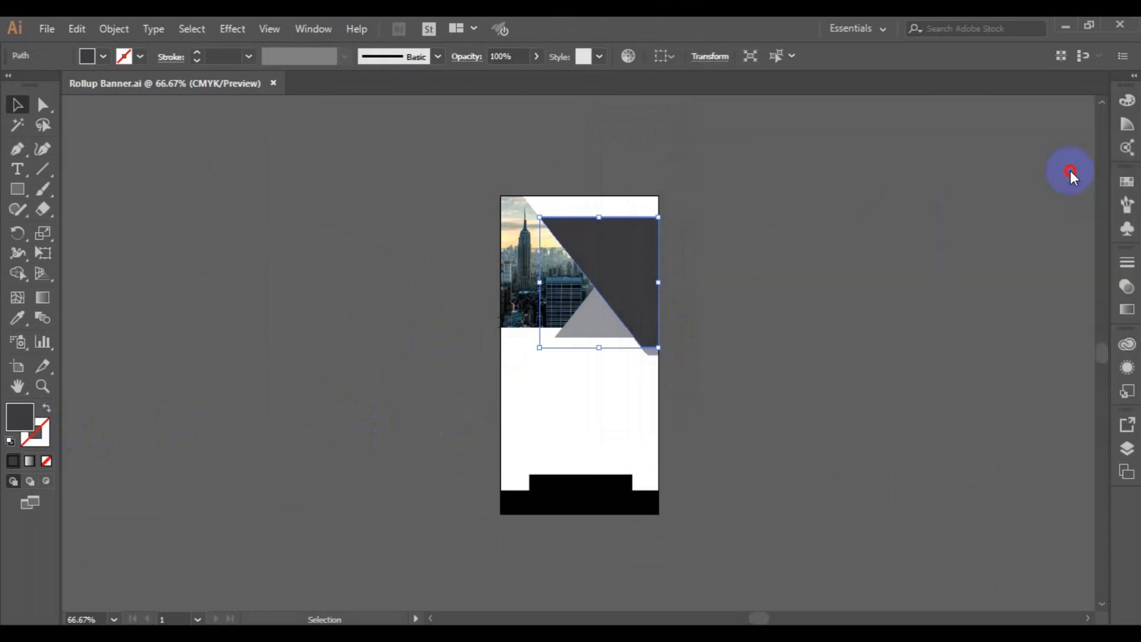
{"action": "left_click", "coordinate": [679, 358]}
Fill the gray triangle and the small gray piece at the banner's edge with orange EFA420
{"action": "left_click", "coordinate": [601, 336]}
{"action": "left_click", "coordinate": [652, 356], "text": "shift"}
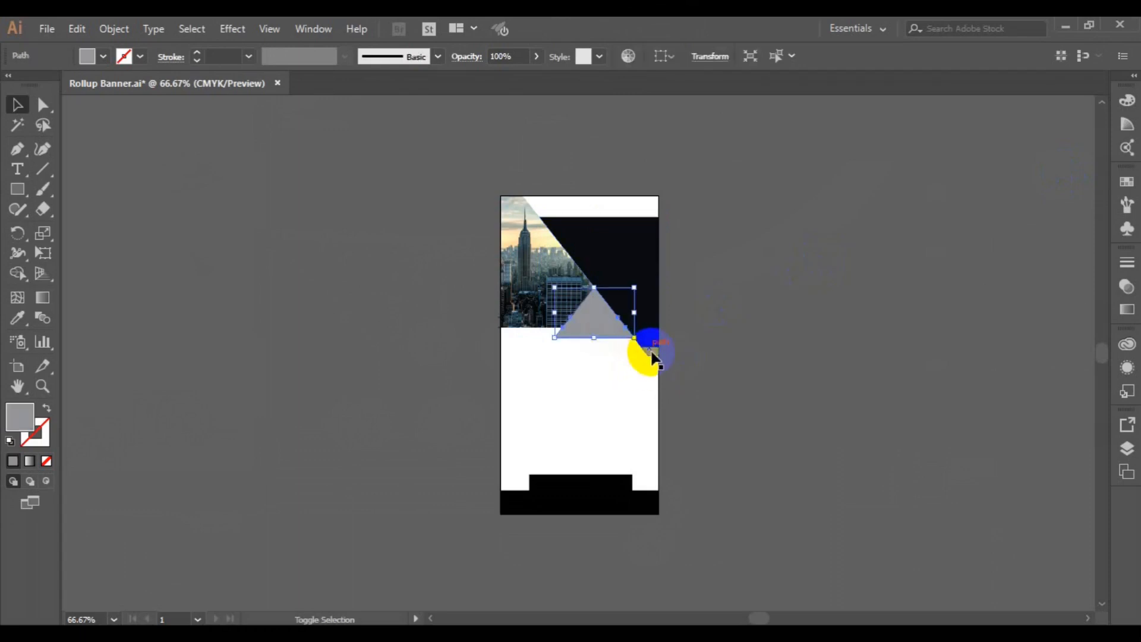
{"action": "double_click", "coordinate": [25, 427]}
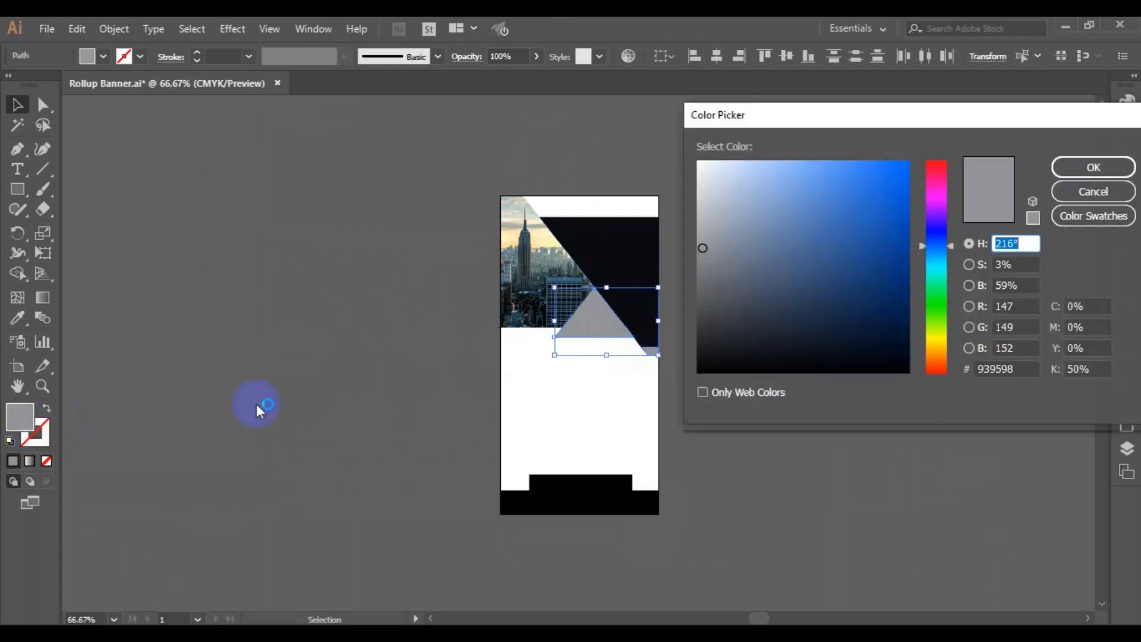
{"action": "left_click", "coordinate": [937, 354]}
{"action": "left_click", "coordinate": [883, 172]}
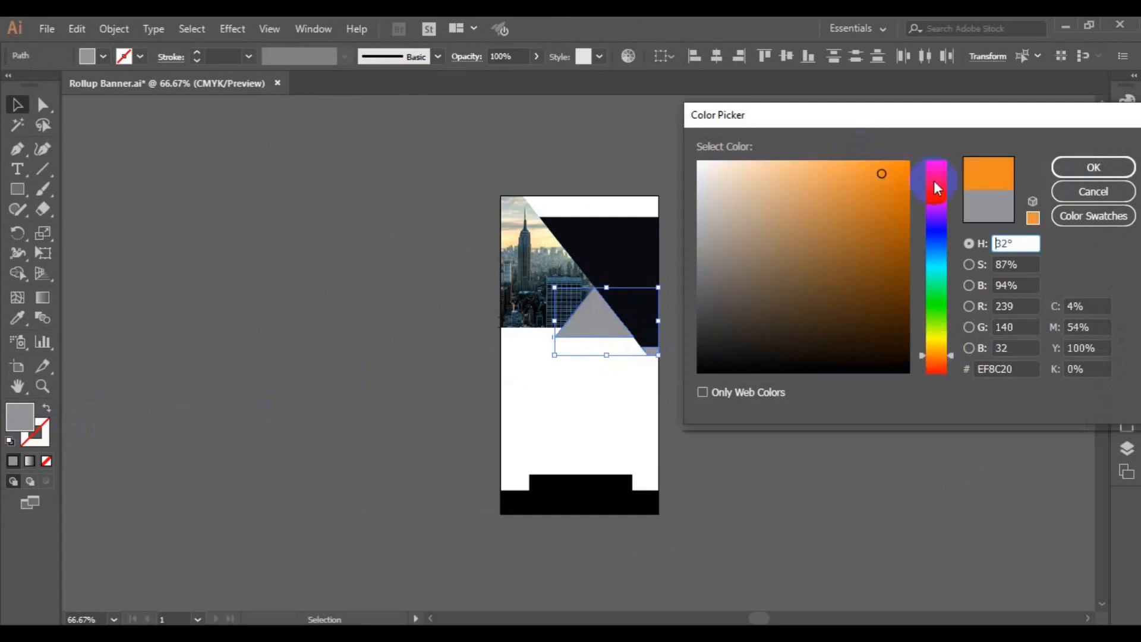
{"action": "left_click_drag", "start_coordinate": [946, 361], "coordinate": [950, 346]}
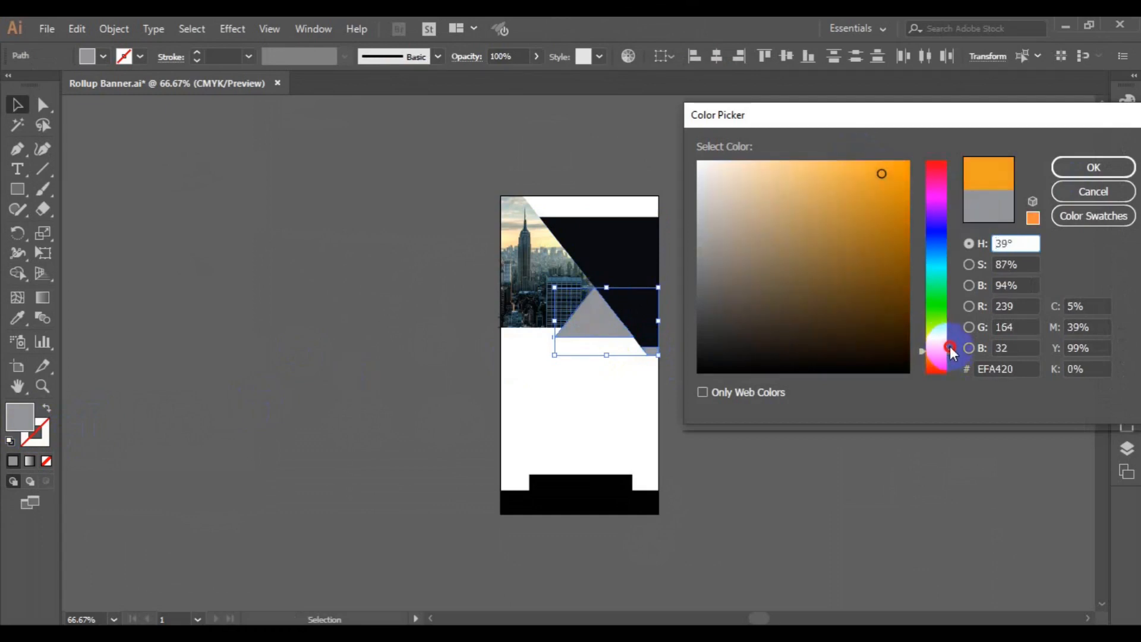
{"action": "left_click", "coordinate": [1083, 167]}
{"action": "left_click", "coordinate": [855, 280]}
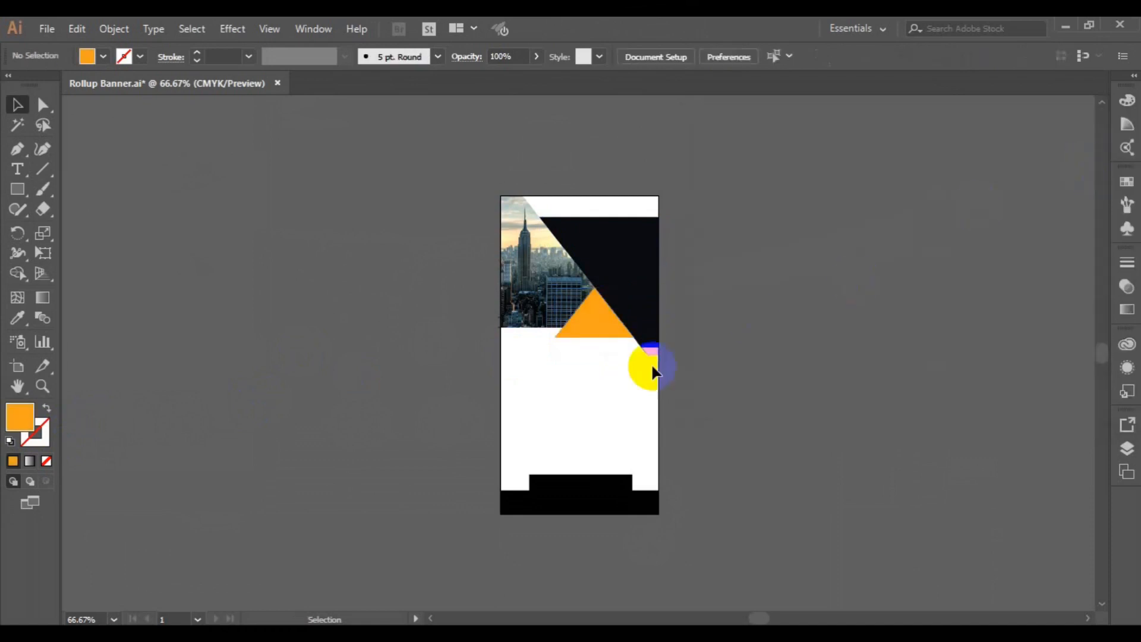
Match the base strip's appearance to the near-black upper shape using the Eyedropper
{"action": "left_click", "coordinate": [512, 483]}
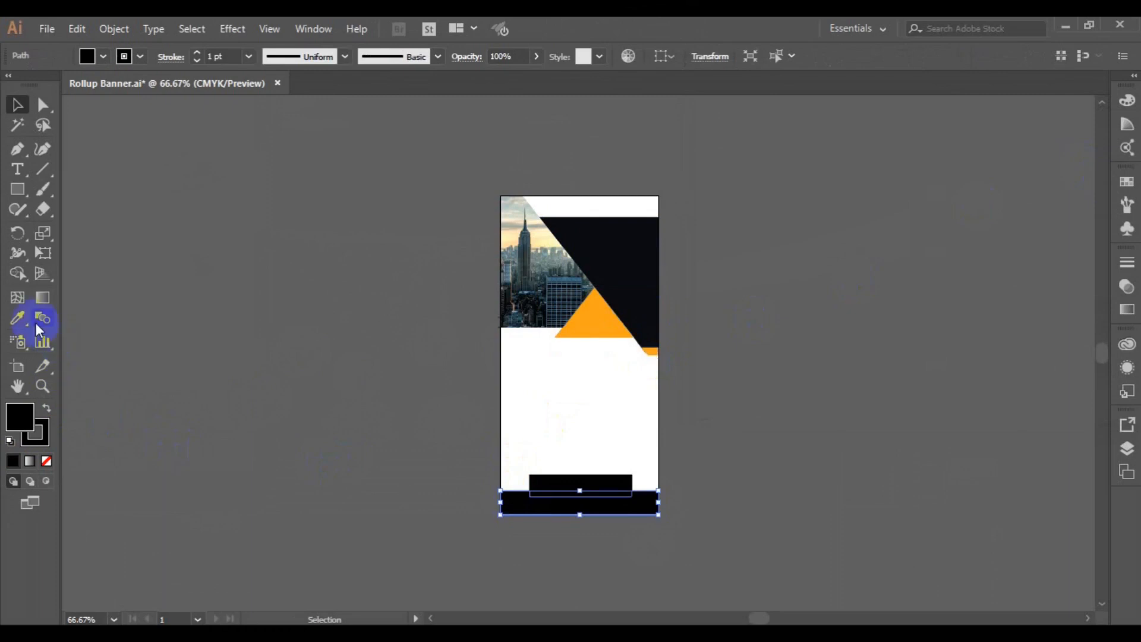
{"action": "left_click", "coordinate": [18, 318]}
{"action": "left_click", "coordinate": [603, 244]}
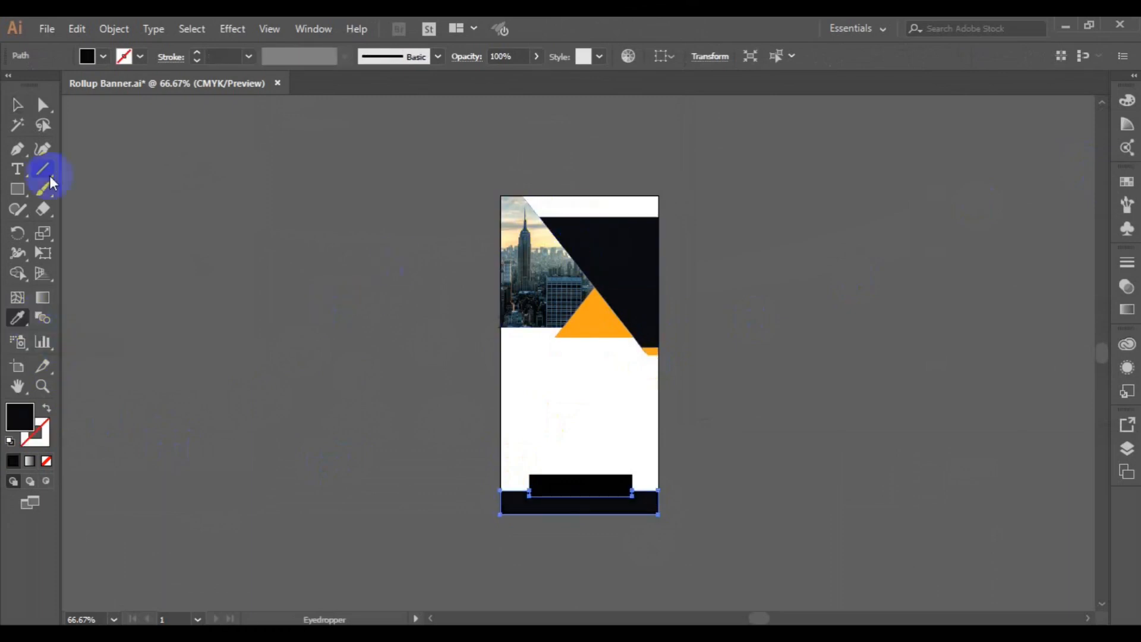
{"action": "left_click", "coordinate": [19, 110]}
{"action": "left_click", "coordinate": [198, 291]}
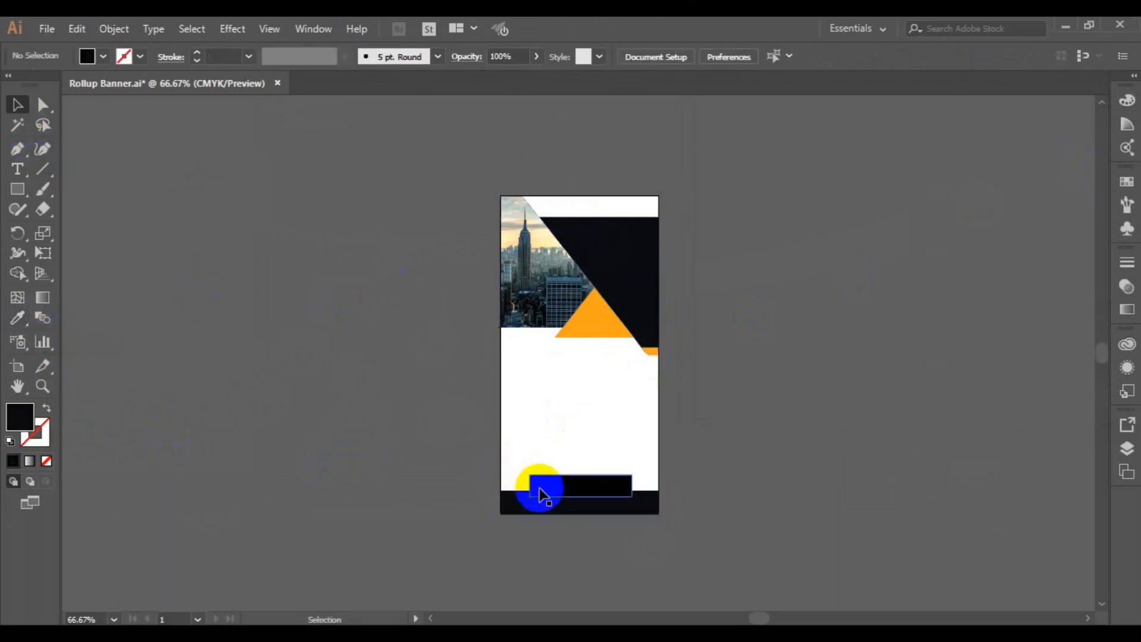
Give the small rectangle on top of the base strip the orange triangle's color using the Eyedropper
{"action": "key", "text": "ctrl+z"}
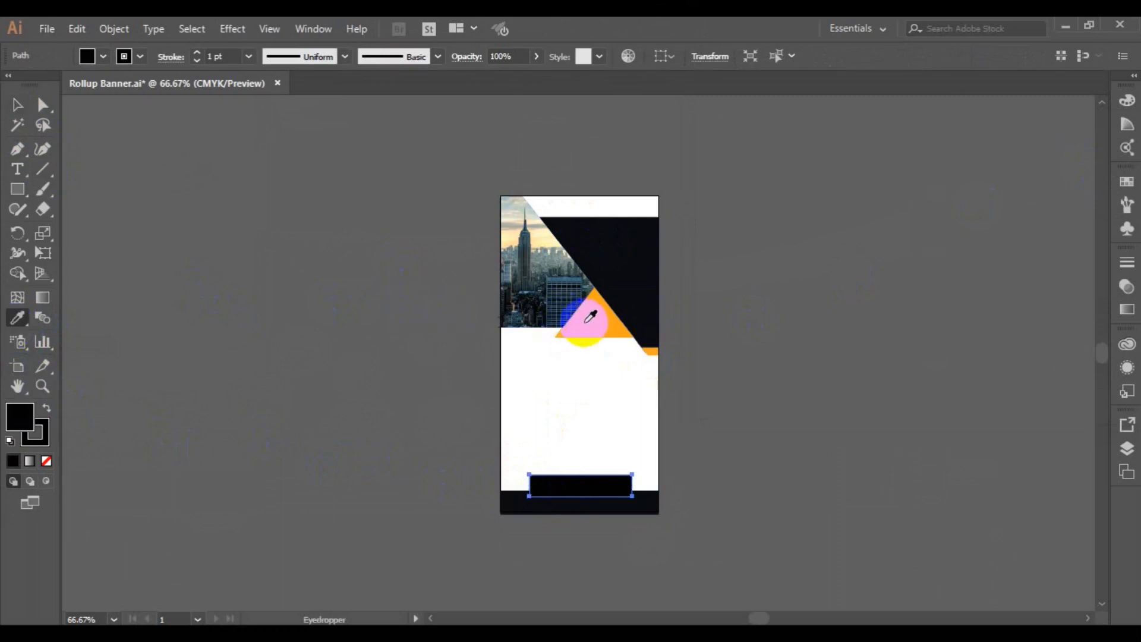
{"action": "left_click", "coordinate": [588, 314]}
{"action": "left_click", "coordinate": [17, 111]}
{"action": "left_click", "coordinate": [390, 403]}
Add the three-line text CREATIVE MARKETING AGENY in the Roboto font beside the artboard
{"action": "left_click", "coordinate": [265, 253]}
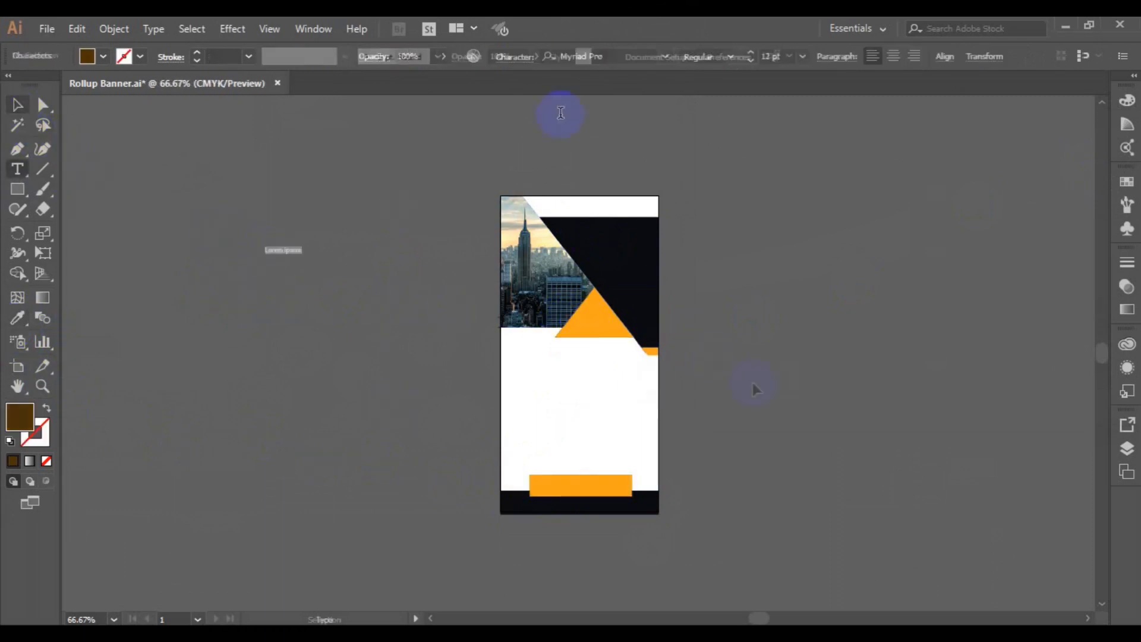
{"action": "left_click", "coordinate": [595, 57]}
{"action": "type", "text": "r"}
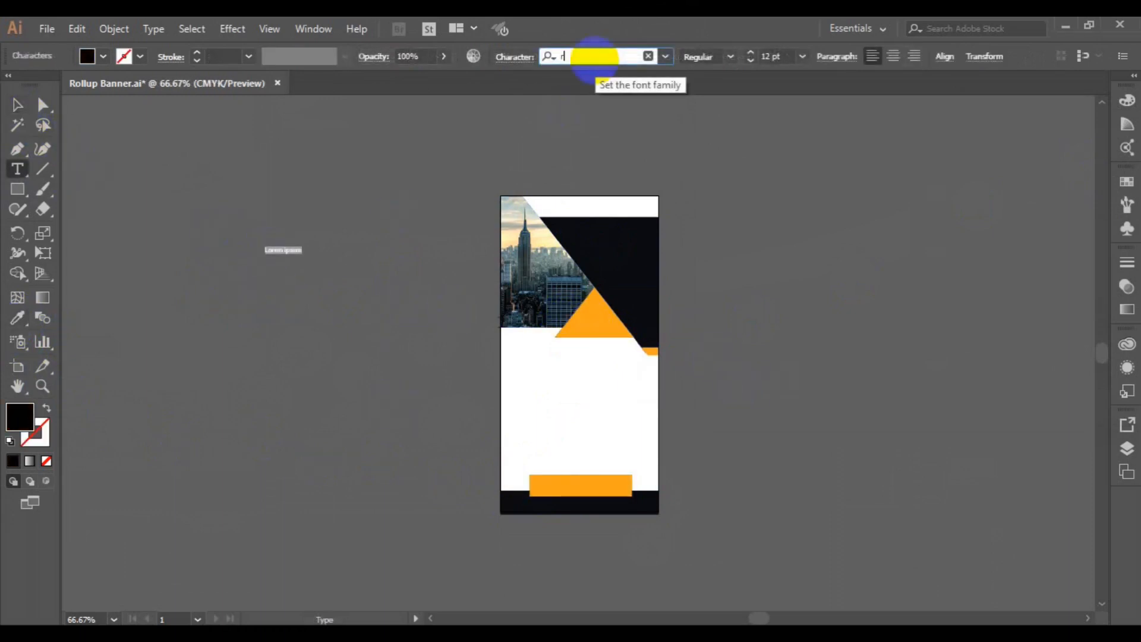
{"action": "type", "text": "oboto"}
{"action": "key", "text": "Return"}
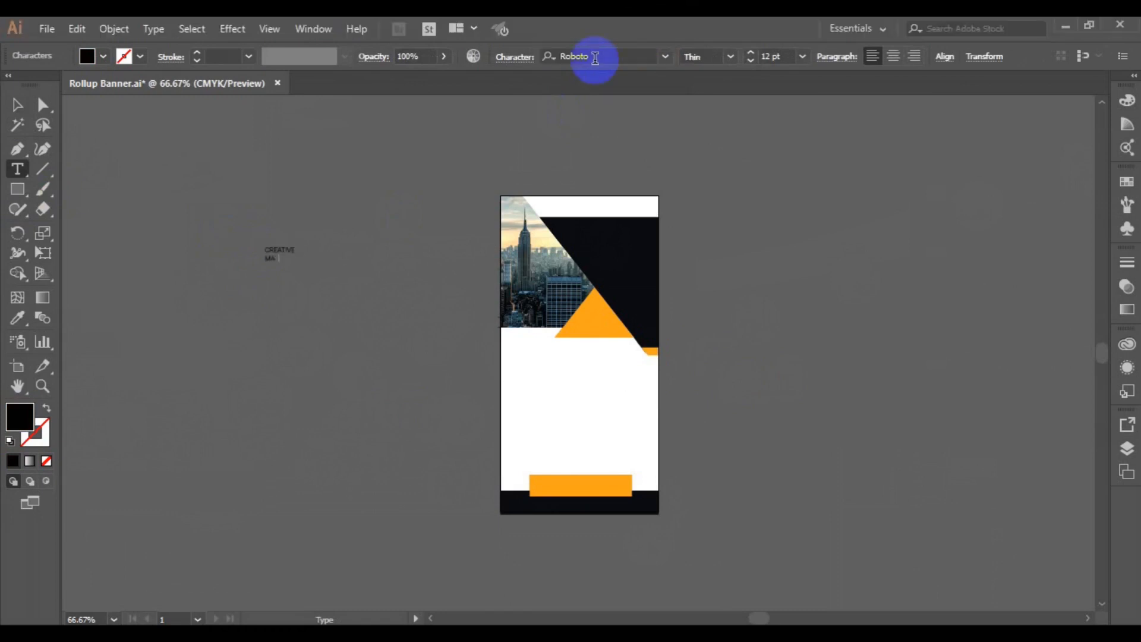
{"action": "left_click", "coordinate": [17, 104]}
Format the three-line heading as 24 pt Roboto Medium with right-aligned paragraphs
{"action": "left_click", "coordinate": [802, 56]}
{"action": "left_click", "coordinate": [826, 269]}
{"action": "left_click", "coordinate": [733, 58]}
{"action": "left_click", "coordinate": [740, 168]}
{"action": "left_click", "coordinate": [914, 56]}
Move the heading onto the near-black upper shape and fill its text with white
{"action": "left_click_drag", "start_coordinate": [241, 273], "coordinate": [627, 255]}
{"action": "left_click", "coordinate": [103, 56]}
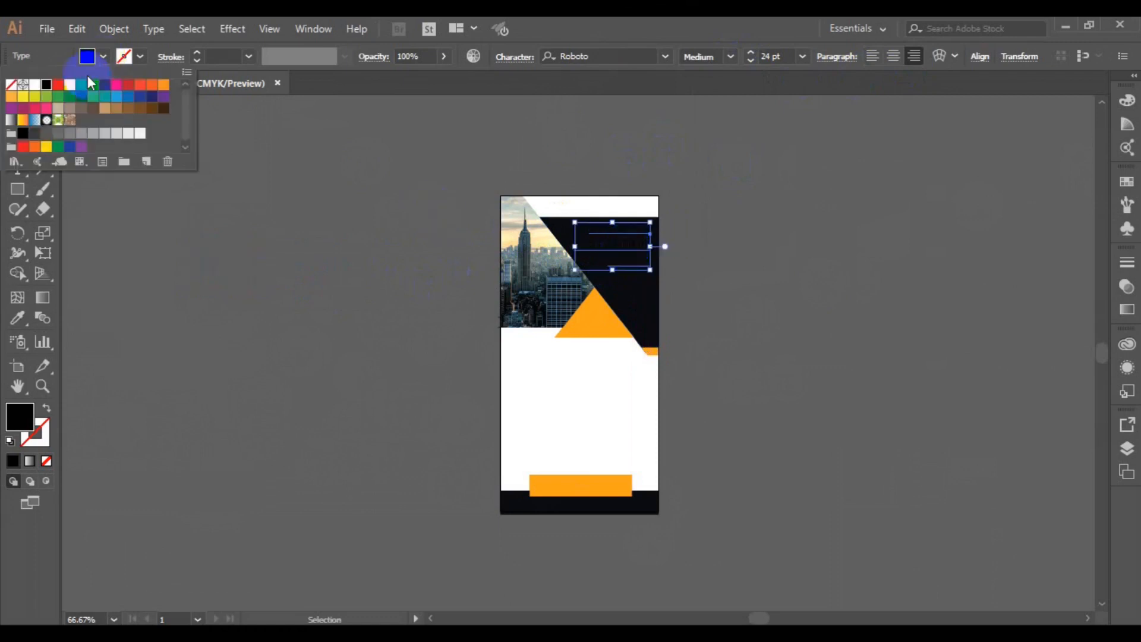
{"action": "left_click", "coordinate": [34, 84]}
Make the word MARKETING bold and give it the orange triangle's color
{"action": "double_click", "coordinate": [576, 245]}
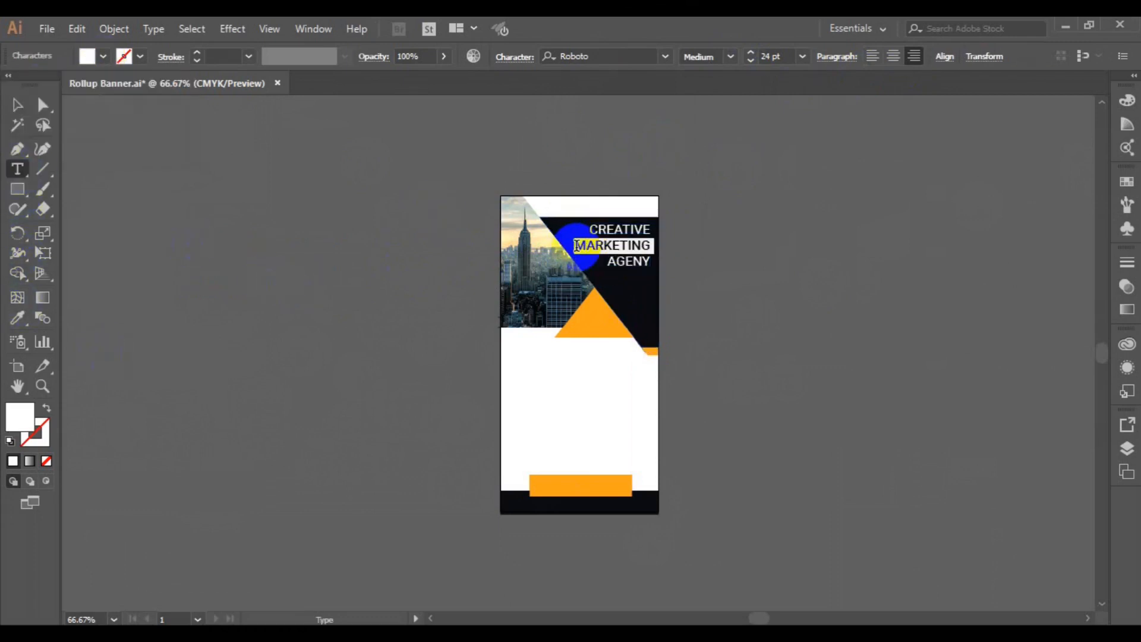
{"action": "left_click", "coordinate": [730, 56]}
{"action": "left_click", "coordinate": [712, 204]}
{"action": "key", "text": "i"}
{"action": "left_click", "coordinate": [583, 313]}
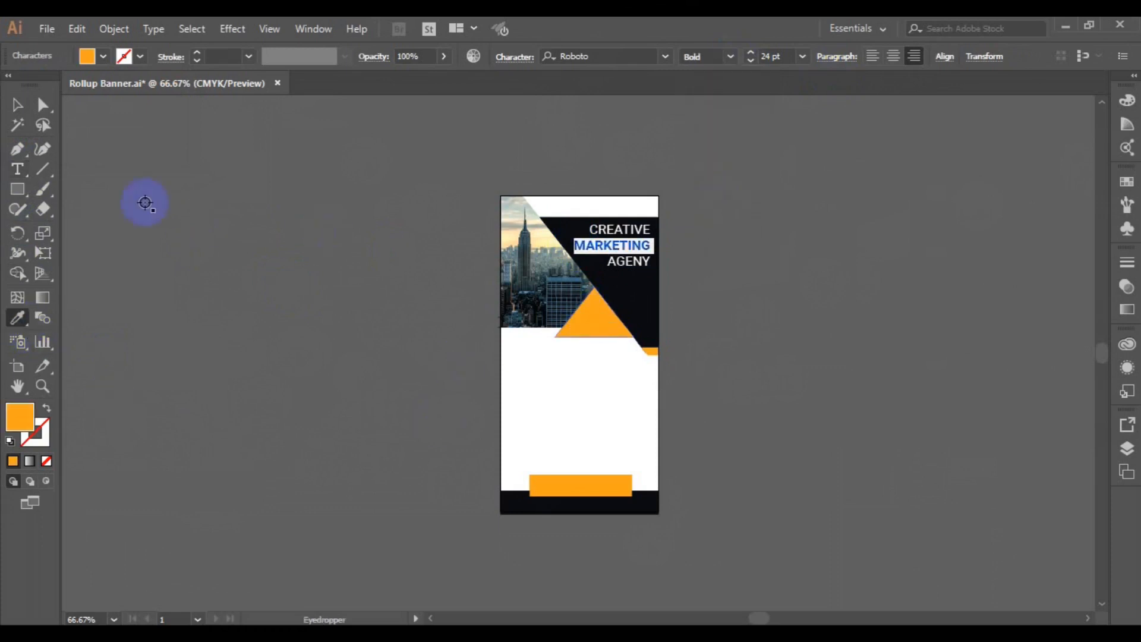
{"action": "left_click", "coordinate": [16, 104]}
{"action": "left_click", "coordinate": [222, 318]}
Nudge the heading right and up toward the upper corner of the near-black shape
{"action": "left_click", "coordinate": [627, 250]}
{"action": "key", "text": "Right"}
{"action": "key", "text": "Right"}
{"action": "key", "text": "Right"}
{"action": "key", "text": "Right"}
{"action": "key", "text": "Right"}
{"action": "key", "text": "Right"}
{"action": "key", "text": "Right"}
{"action": "key", "text": "Right"}
{"action": "key", "text": "Right"}
{"action": "key", "text": "Right"}
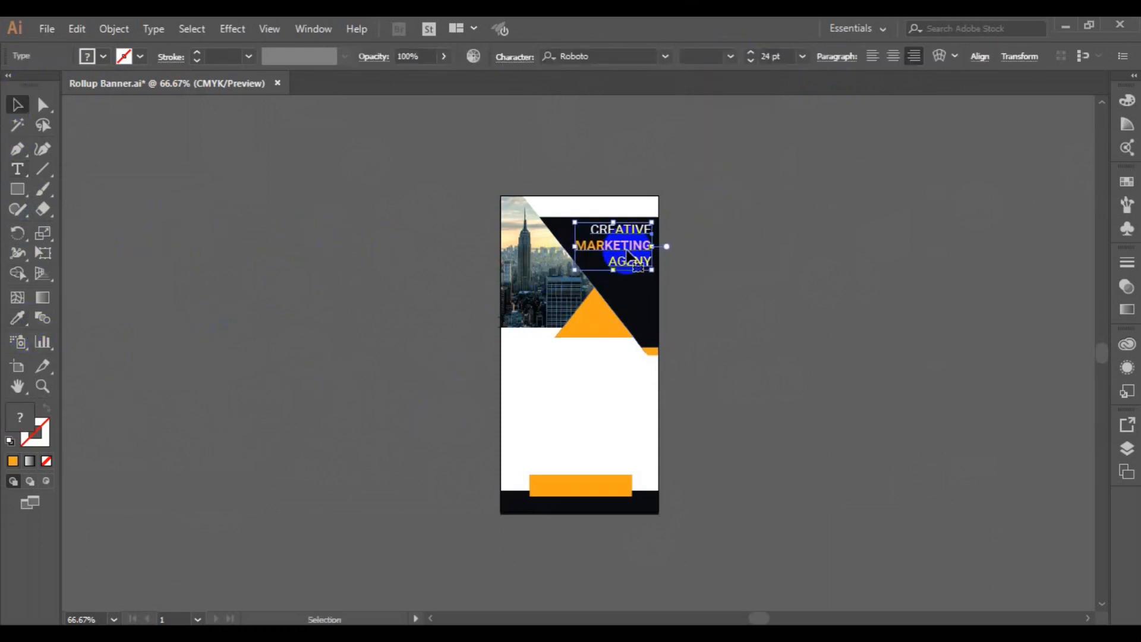
{"action": "key", "text": "Up"}
{"action": "key", "text": "Up"}
{"action": "key", "text": "Up"}
{"action": "key", "text": "Up"}
{"action": "key", "text": "Up"}
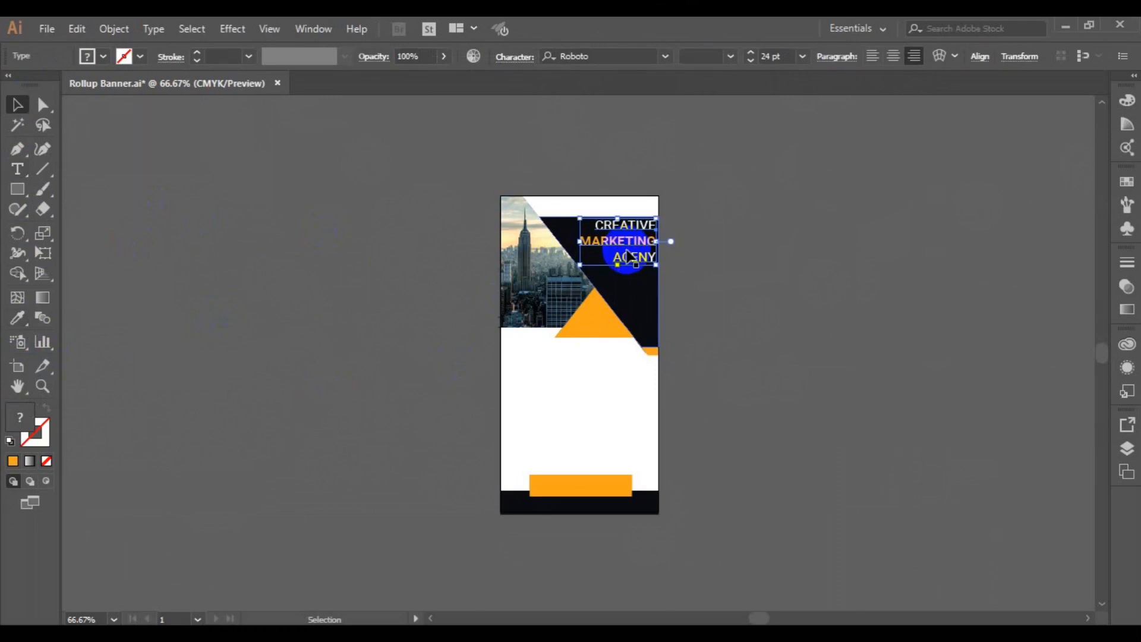
{"action": "left_click", "coordinate": [721, 325]}
Draw a short horizontal line under the word AGENY with the Pen tool, using an orange stroke and no fill
{"action": "key", "text": "ctrl+1"}
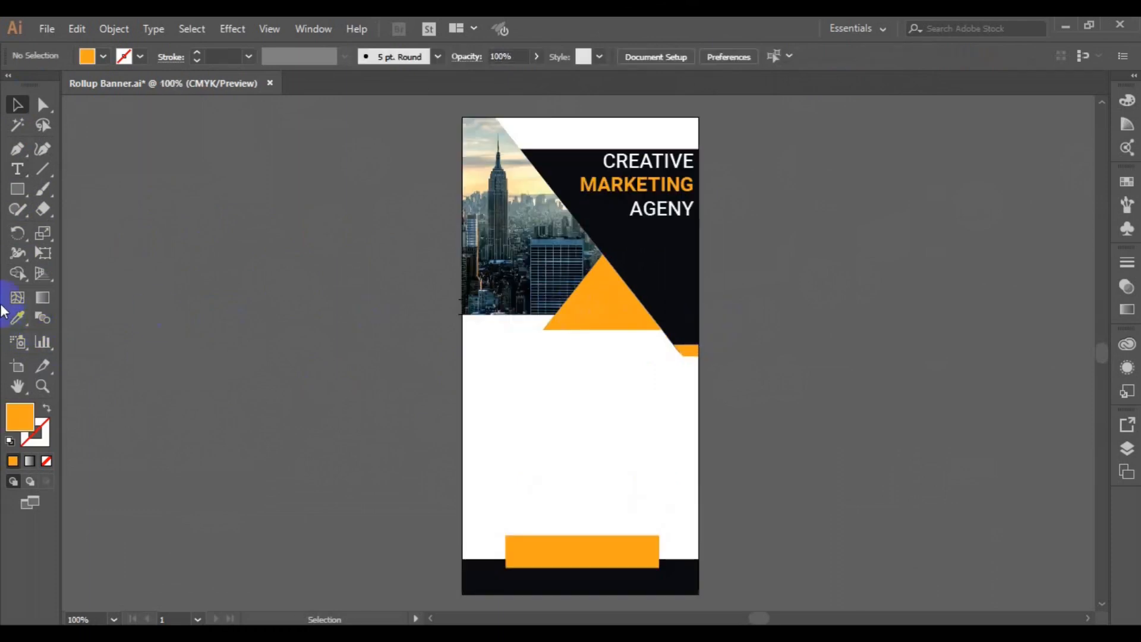
{"action": "left_click", "coordinate": [140, 56]}
{"action": "left_click", "coordinate": [11, 96]}
{"action": "left_click", "coordinate": [100, 56]}
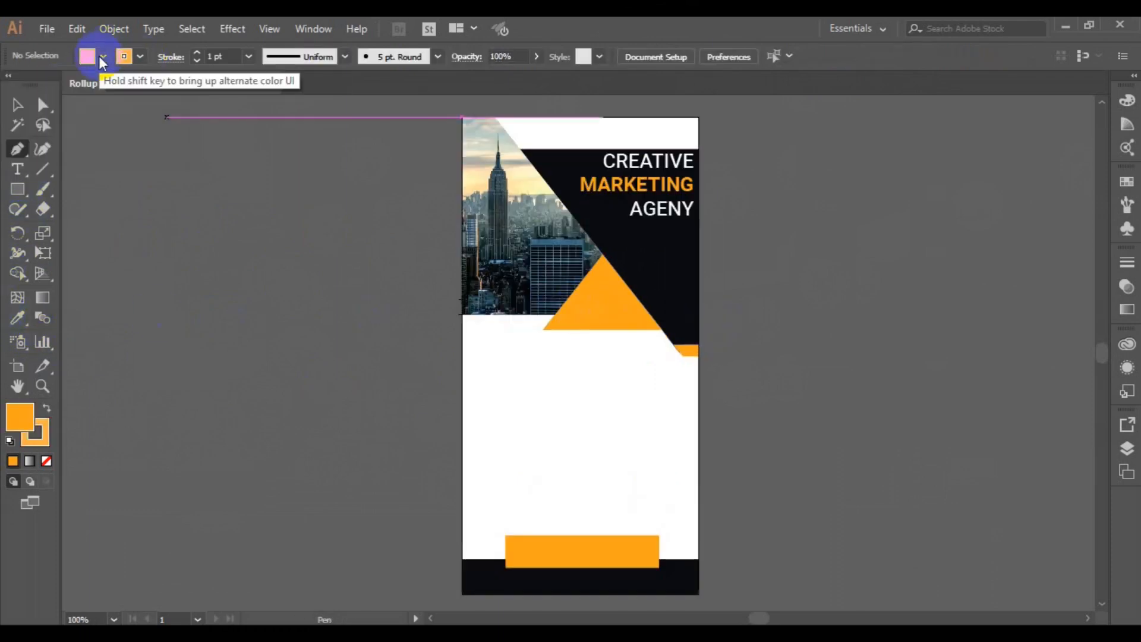
{"action": "left_click", "coordinate": [10, 85]}
{"action": "left_click", "coordinate": [632, 223]}
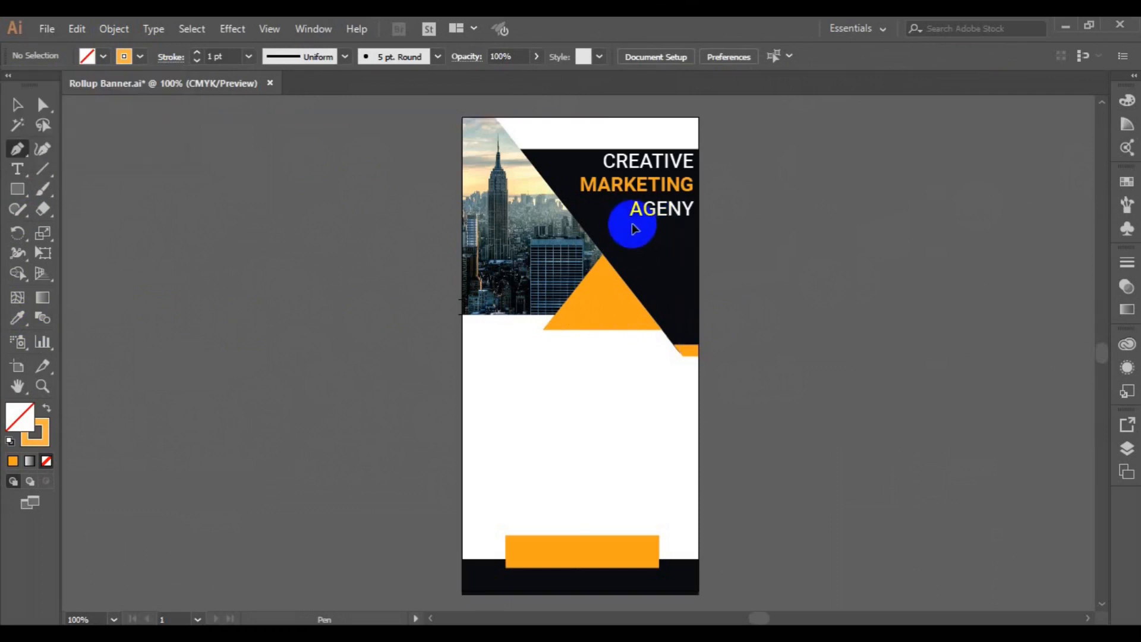
{"action": "left_click", "coordinate": [541, 228], "text": "ctrl"}
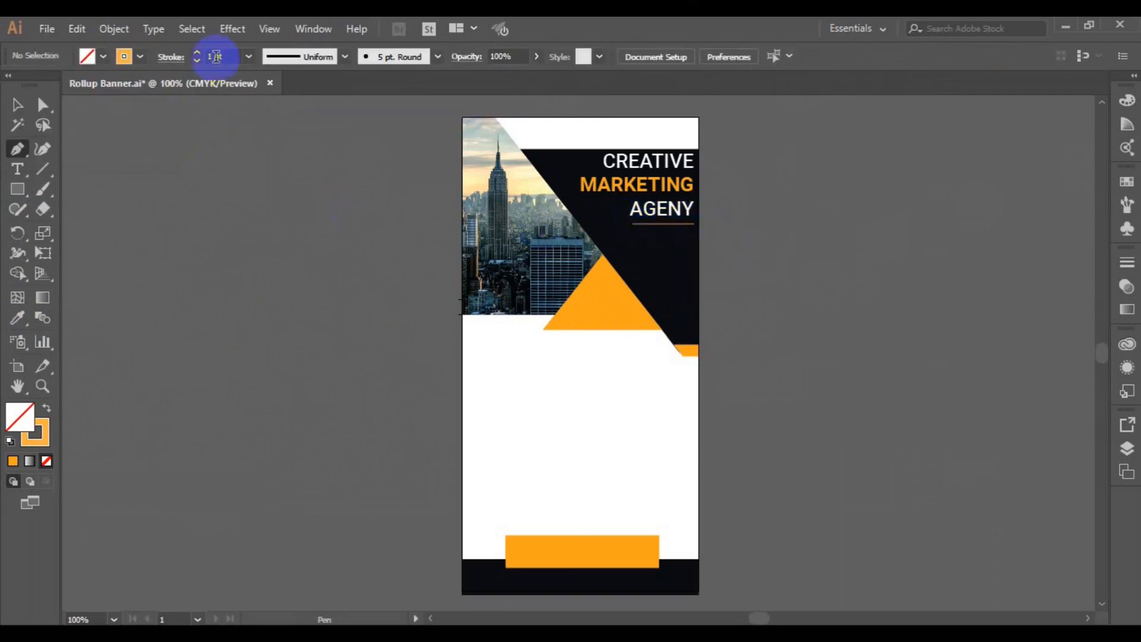
Thicken the stroke of the orange line under AGENY and align the line with the heading
{"action": "left_click", "coordinate": [215, 56]}
{"action": "left_click", "coordinate": [17, 105]}
{"action": "left_click", "coordinate": [644, 224]}
{"action": "left_click", "coordinate": [663, 224]}
{"action": "left_click", "coordinate": [248, 56]}
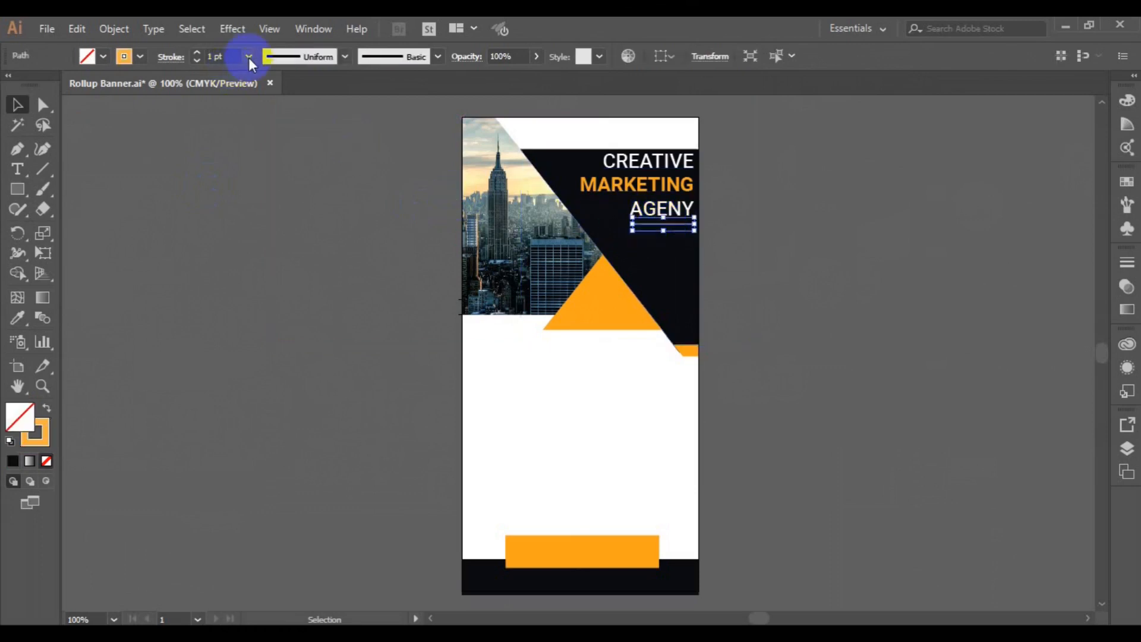
{"action": "left_click", "coordinate": [280, 148]}
{"action": "left_click", "coordinate": [659, 190], "text": "shift"}
{"action": "left_click", "coordinate": [585, 58]}
{"action": "left_click", "coordinate": [758, 192]}
Create a small area text frame below the orange line with white text at 7 pt
{"action": "left_click", "coordinate": [17, 168]}
{"action": "left_click_drag", "start_coordinate": [610, 233], "coordinate": [693, 256]}
{"action": "left_click", "coordinate": [103, 57]}
{"action": "left_click", "coordinate": [37, 85]}
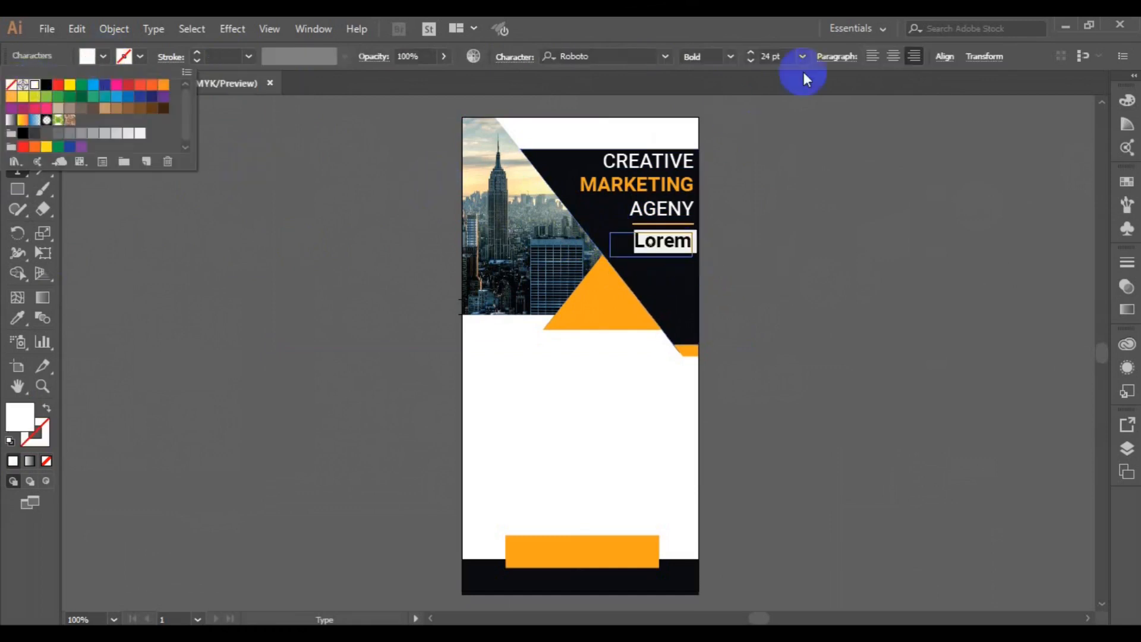
{"action": "left_click", "coordinate": [802, 56]}
{"action": "left_click", "coordinate": [822, 115]}
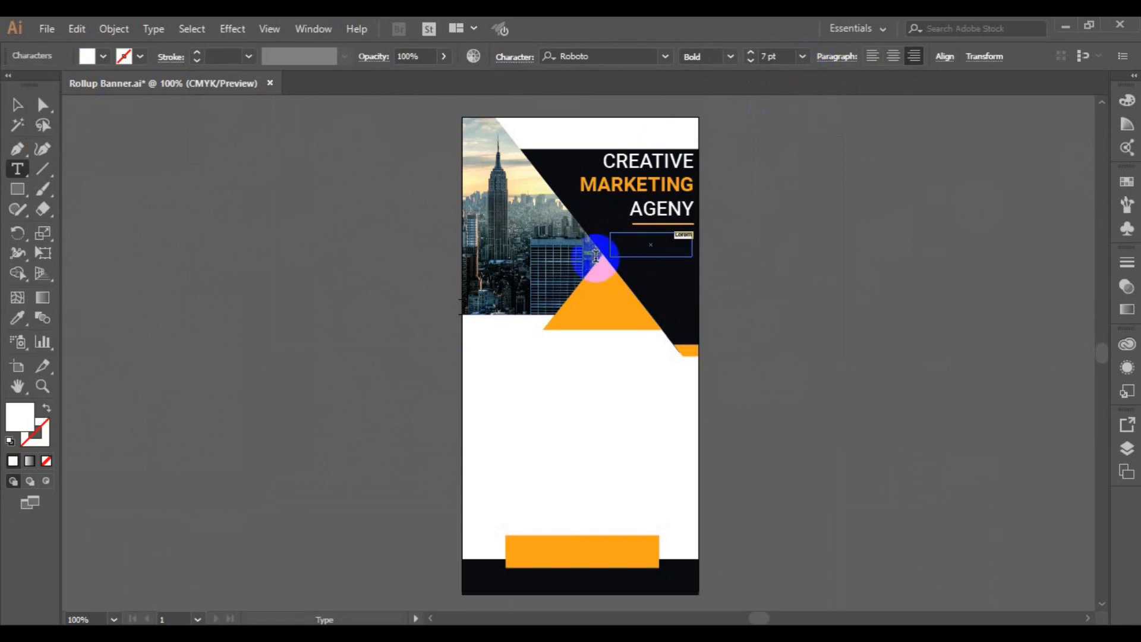
Try pasting the copied text into the small frame below the orange line, and remove it
{"action": "left_click", "coordinate": [681, 247]}
{"action": "left_click", "coordinate": [683, 252], "text": "ctrl"}
{"action": "key", "text": "ctrl+v"}
{"action": "key", "text": "ctrl+z"}
{"action": "left_click", "coordinate": [663, 243]}
{"action": "key", "text": "ctrl+v"}
{"action": "left_click", "coordinate": [17, 105]}
{"action": "key", "text": "Delete"}
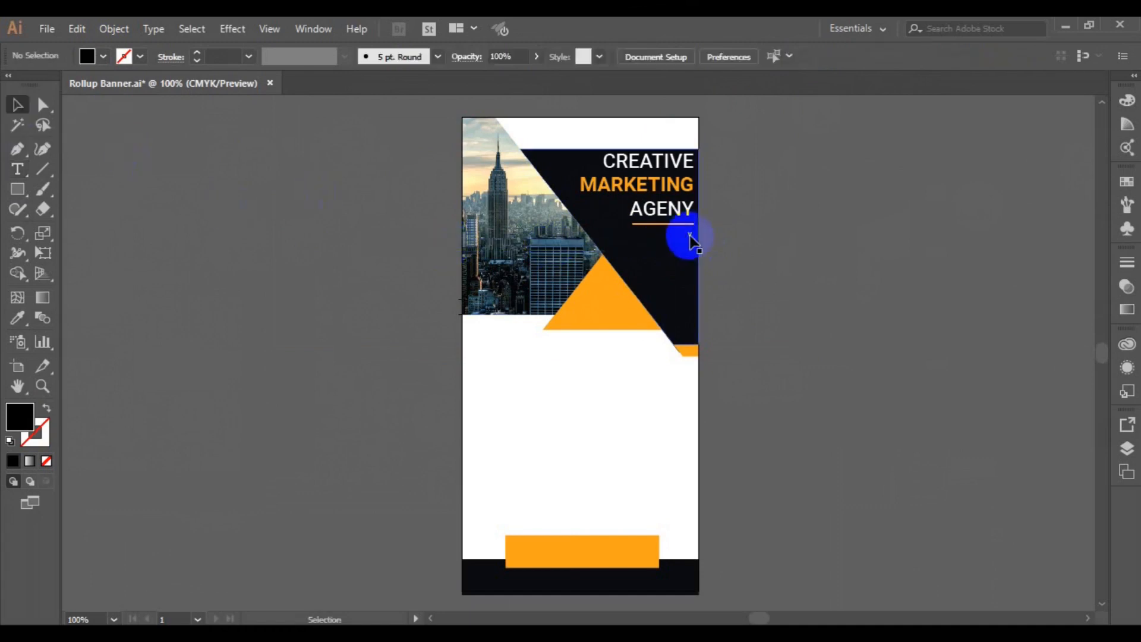
Delete the leftover small text frame below the orange line
{"action": "left_click", "coordinate": [685, 237]}
{"action": "left_click", "coordinate": [17, 169]}
{"action": "left_click", "coordinate": [17, 105]}
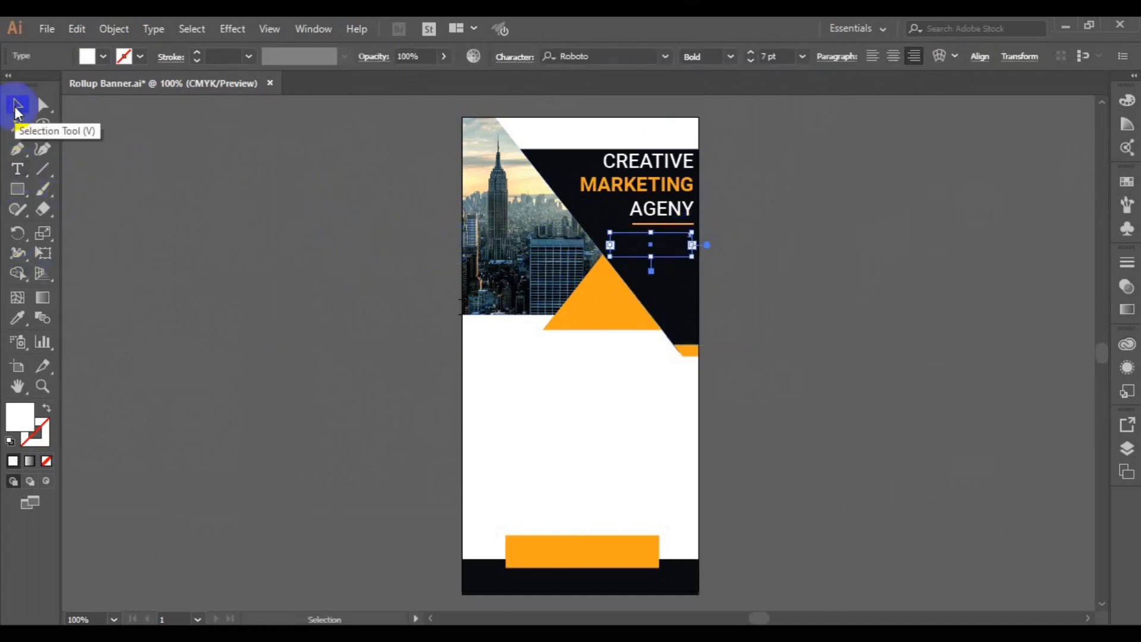
{"action": "key", "text": "Delete"}
Create a new area text frame of Lorem ipsum placeholder text below the orange line and color it white
{"action": "left_click", "coordinate": [17, 169]}
{"action": "left_click_drag", "start_coordinate": [620, 231], "coordinate": [692, 257]}
{"action": "left_click", "coordinate": [102, 57]}
{"action": "left_click", "coordinate": [37, 84]}
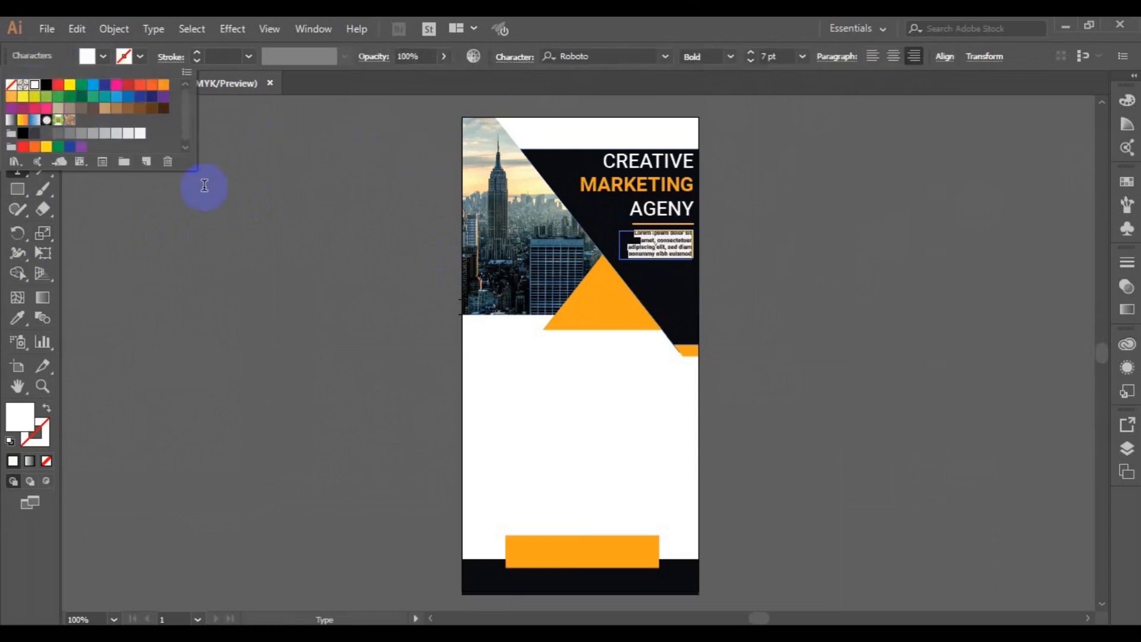
{"action": "left_click", "coordinate": [882, 149]}
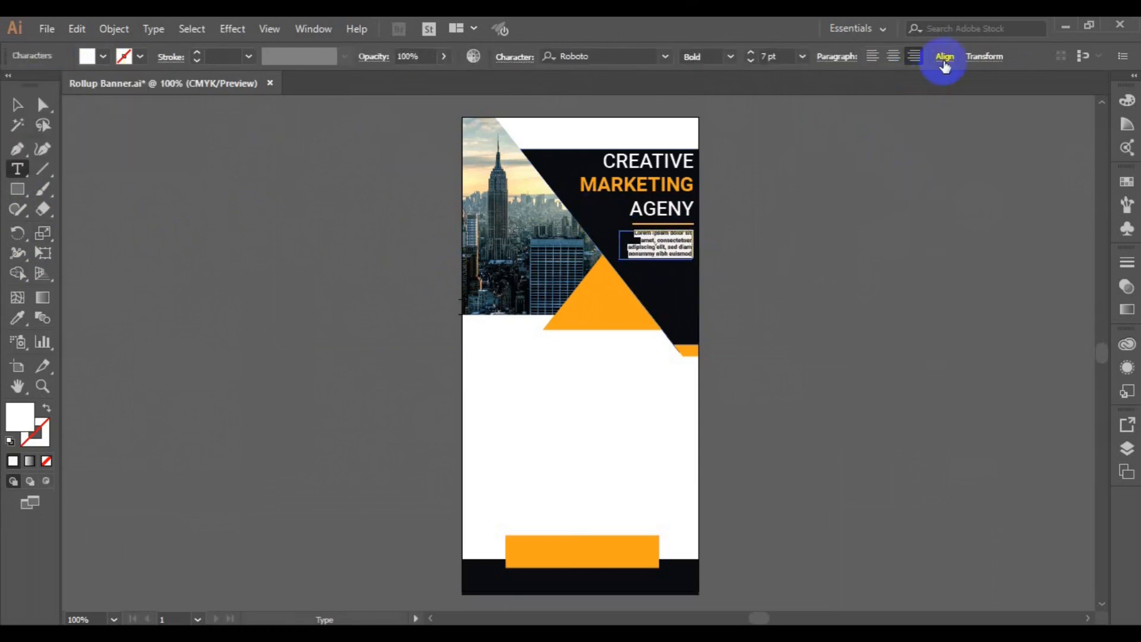
Justify the white placeholder paragraph below the orange line with its last line aligned right
{"action": "left_click", "coordinate": [836, 57]}
{"action": "left_click", "coordinate": [813, 85]}
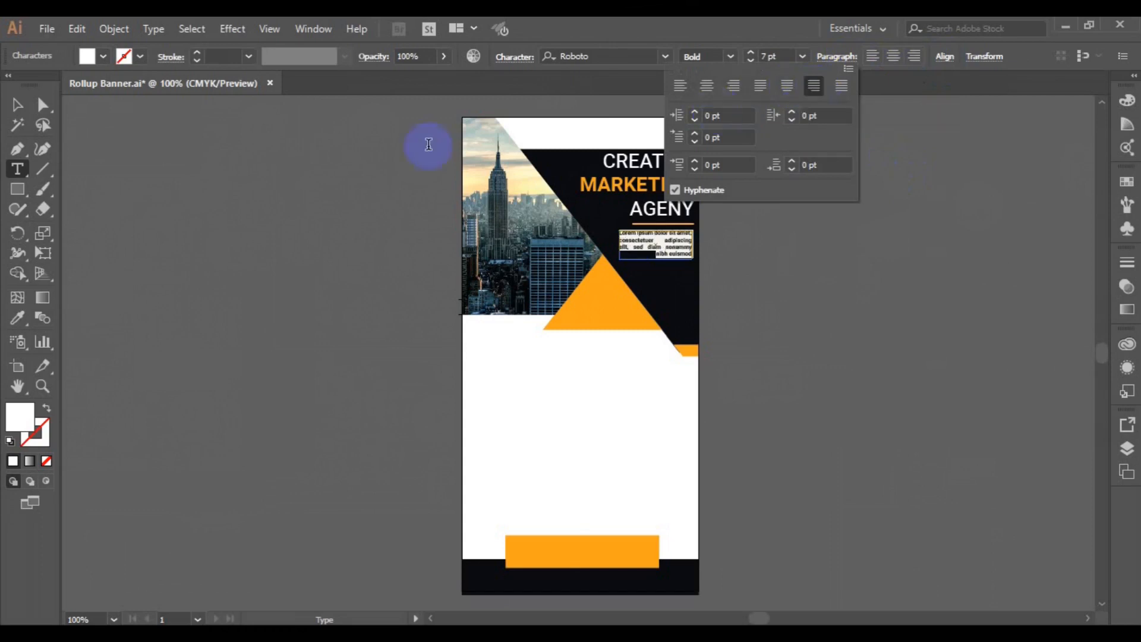
{"action": "left_click", "coordinate": [232, 247]}
{"action": "key", "text": "Escape"}
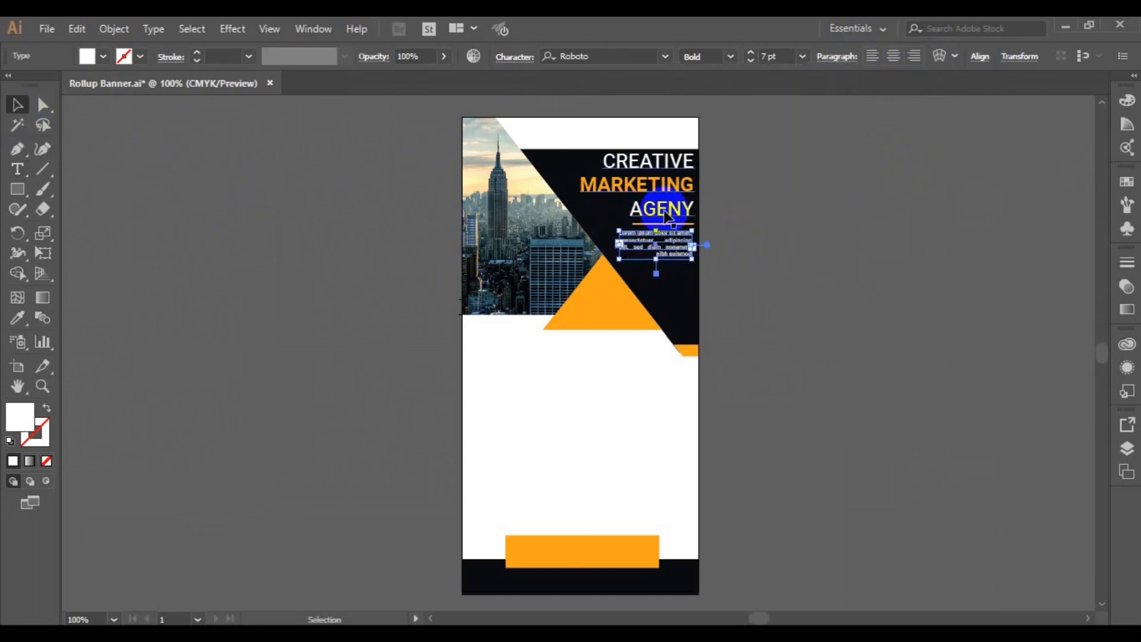
{"action": "left_click", "coordinate": [753, 234]}
Right-align and group the marketing agency heading with the orange line, and align that group's right edge with the placeholder paragraph
{"action": "left_click", "coordinate": [674, 224]}
{"action": "left_click", "coordinate": [664, 189], "text": "shift"}
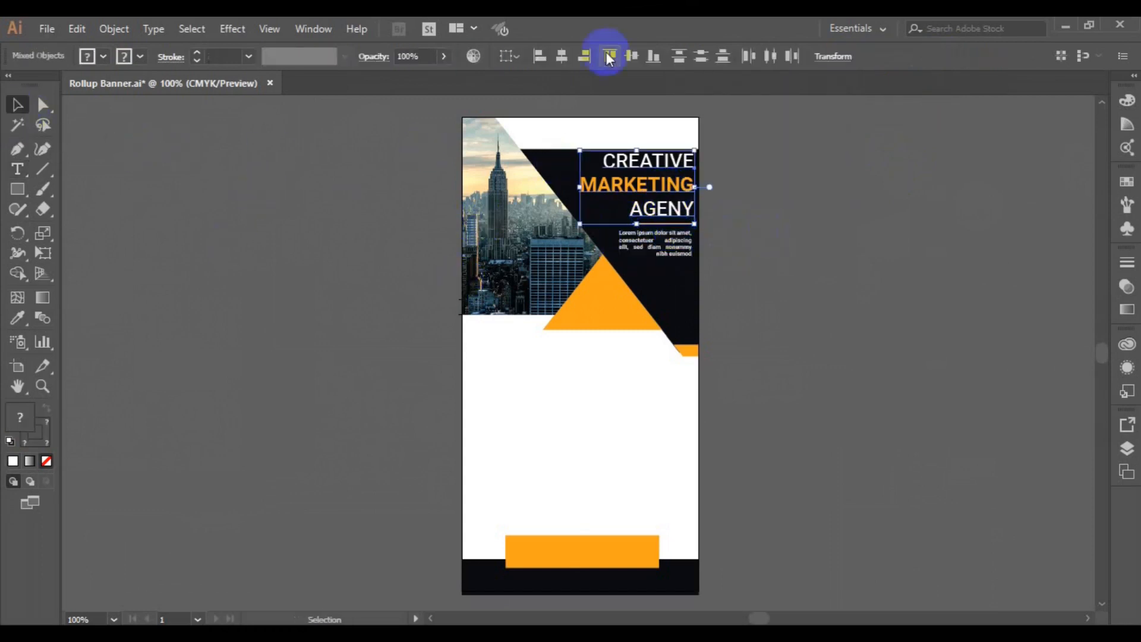
{"action": "left_click", "coordinate": [583, 57]}
{"action": "key", "text": "ctrl+g"}
{"action": "left_click", "coordinate": [680, 258], "text": "shift"}
{"action": "left_click", "coordinate": [583, 55]}
{"action": "left_click", "coordinate": [758, 173]}
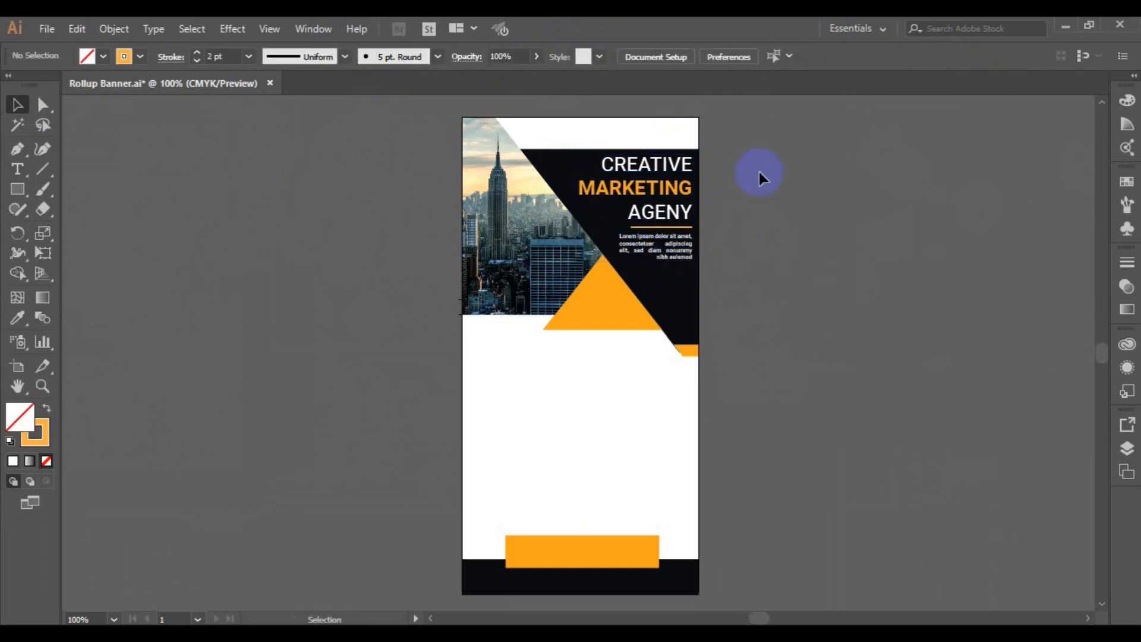
Add a two-line black heading "OUR SERVICES" in Roboto Black at 36 pt just below the city photo
{"action": "left_click", "coordinate": [17, 169]}
{"action": "left_click", "coordinate": [379, 396]}
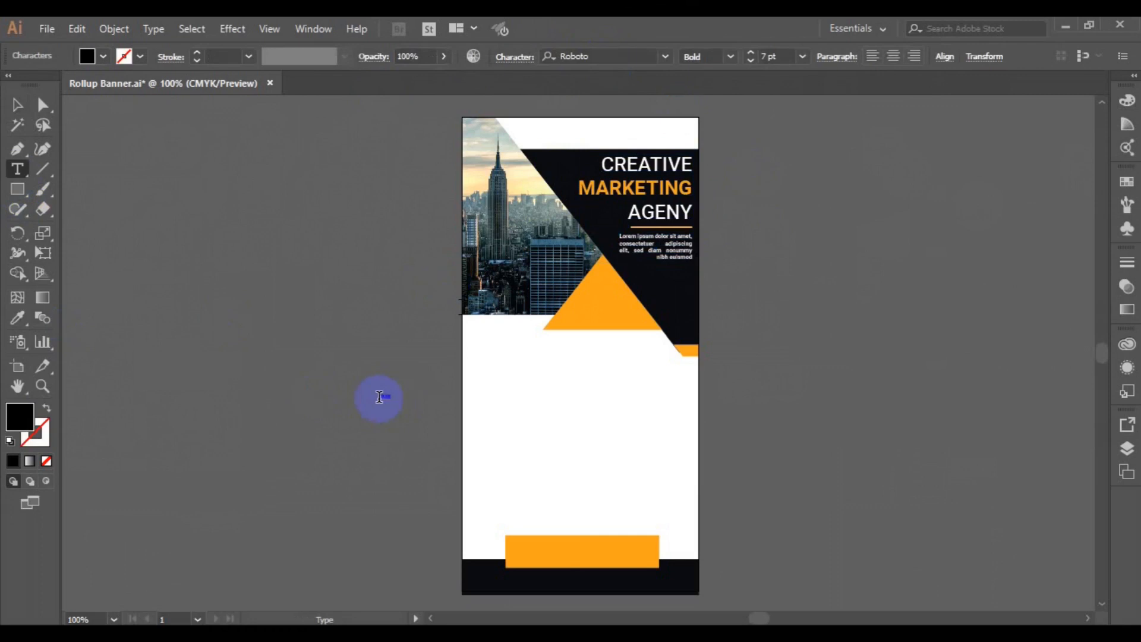
{"action": "key", "text": "Escape"}
{"action": "left_click", "coordinate": [730, 56]}
{"action": "left_click", "coordinate": [730, 241]}
{"action": "left_click", "coordinate": [802, 56]}
{"action": "left_click", "coordinate": [835, 306]}
{"action": "left_click_drag", "start_coordinate": [422, 419], "coordinate": [514, 366]}
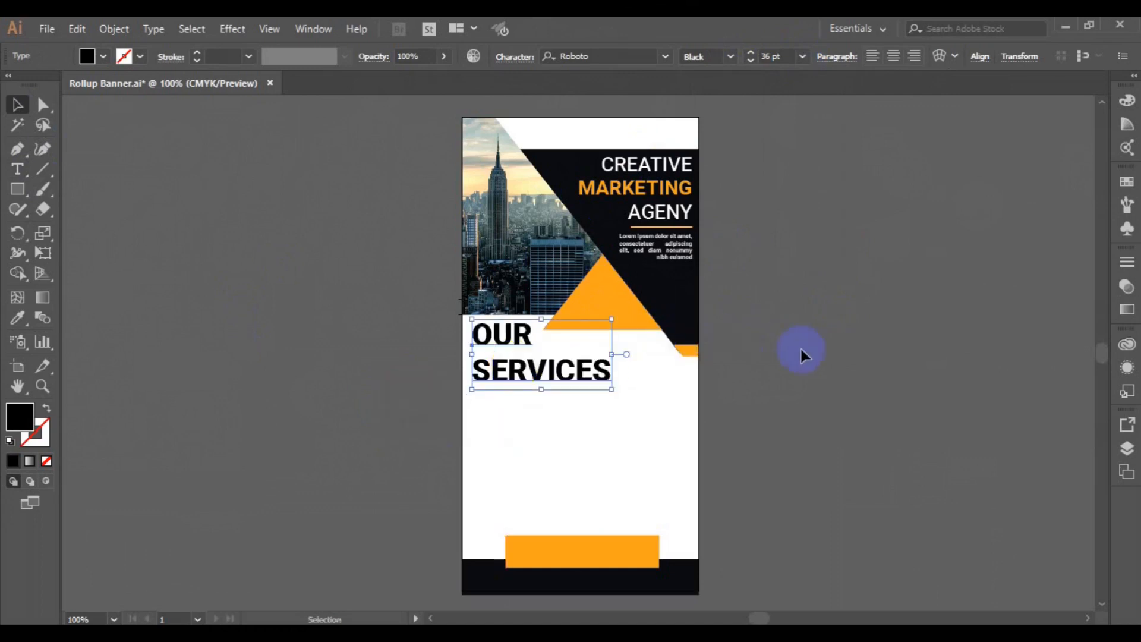
{"action": "left_click", "coordinate": [246, 364]}
Draw a small rectangle over the start of the word OUR and fill it with the orange sampled from the triangle
{"action": "left_click", "coordinate": [17, 189]}
{"action": "left_click_drag", "start_coordinate": [468, 321], "coordinate": [508, 351]}
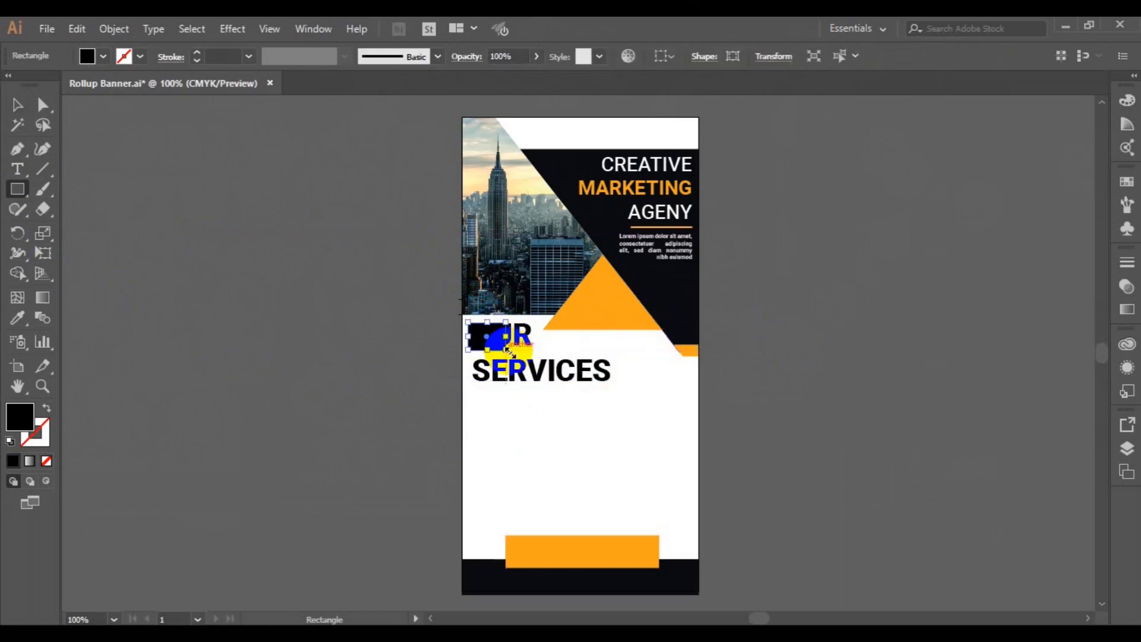
{"action": "left_click", "coordinate": [18, 317]}
{"action": "left_click", "coordinate": [569, 310]}
Bring the OUR SERVICES heading in front of the small orange rectangle and select the rectangle
{"action": "left_click", "coordinate": [18, 105]}
{"action": "right_click", "coordinate": [526, 378]}
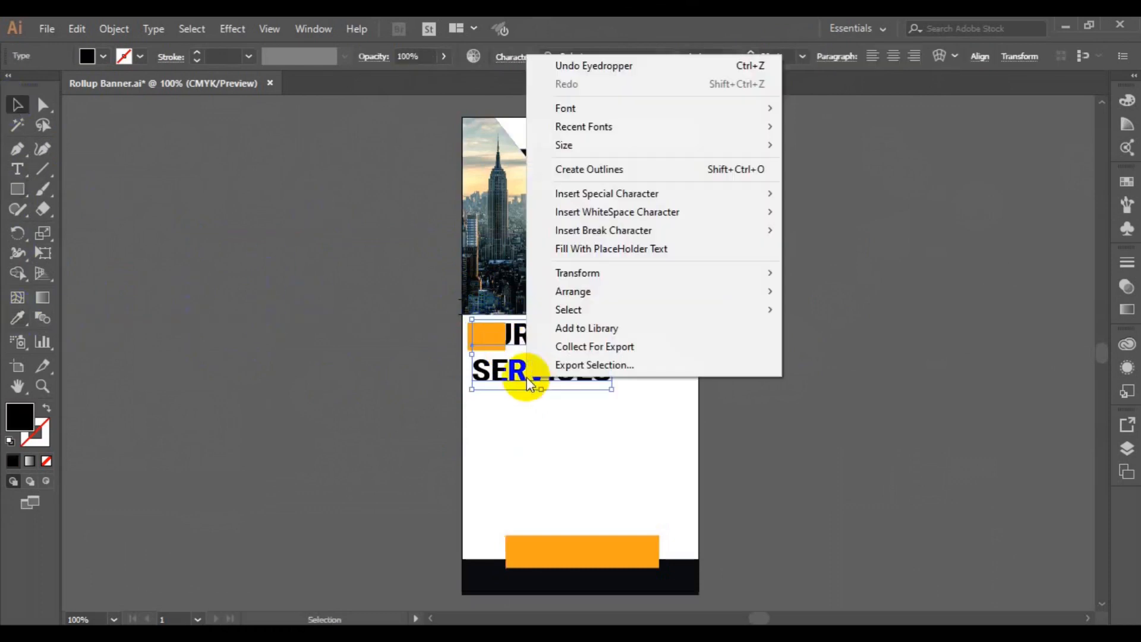
{"action": "left_click", "coordinate": [840, 308]}
{"action": "left_click", "coordinate": [448, 413]}
{"action": "left_click", "coordinate": [471, 349]}
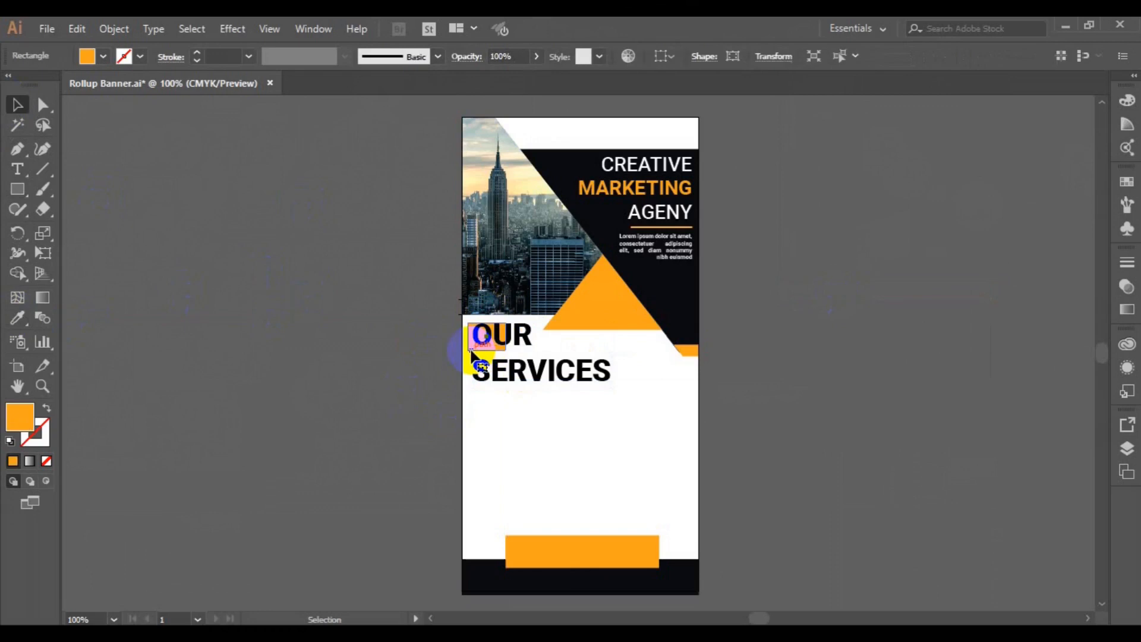